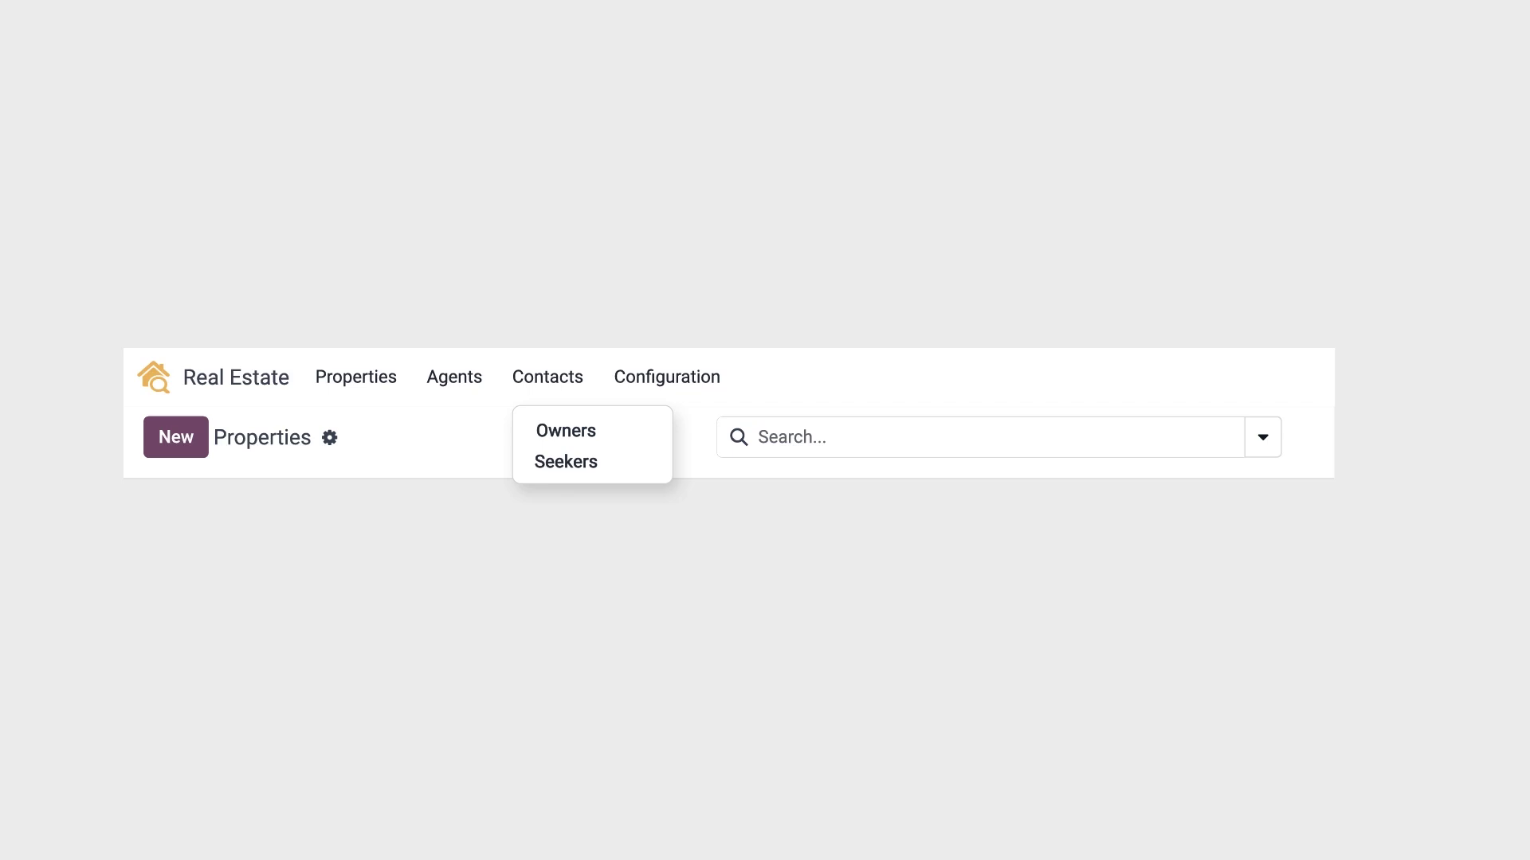
# - Show the Properties filter and grouping options, then edit the Properties kanban view in Studio
pyautogui.click(1263, 436)
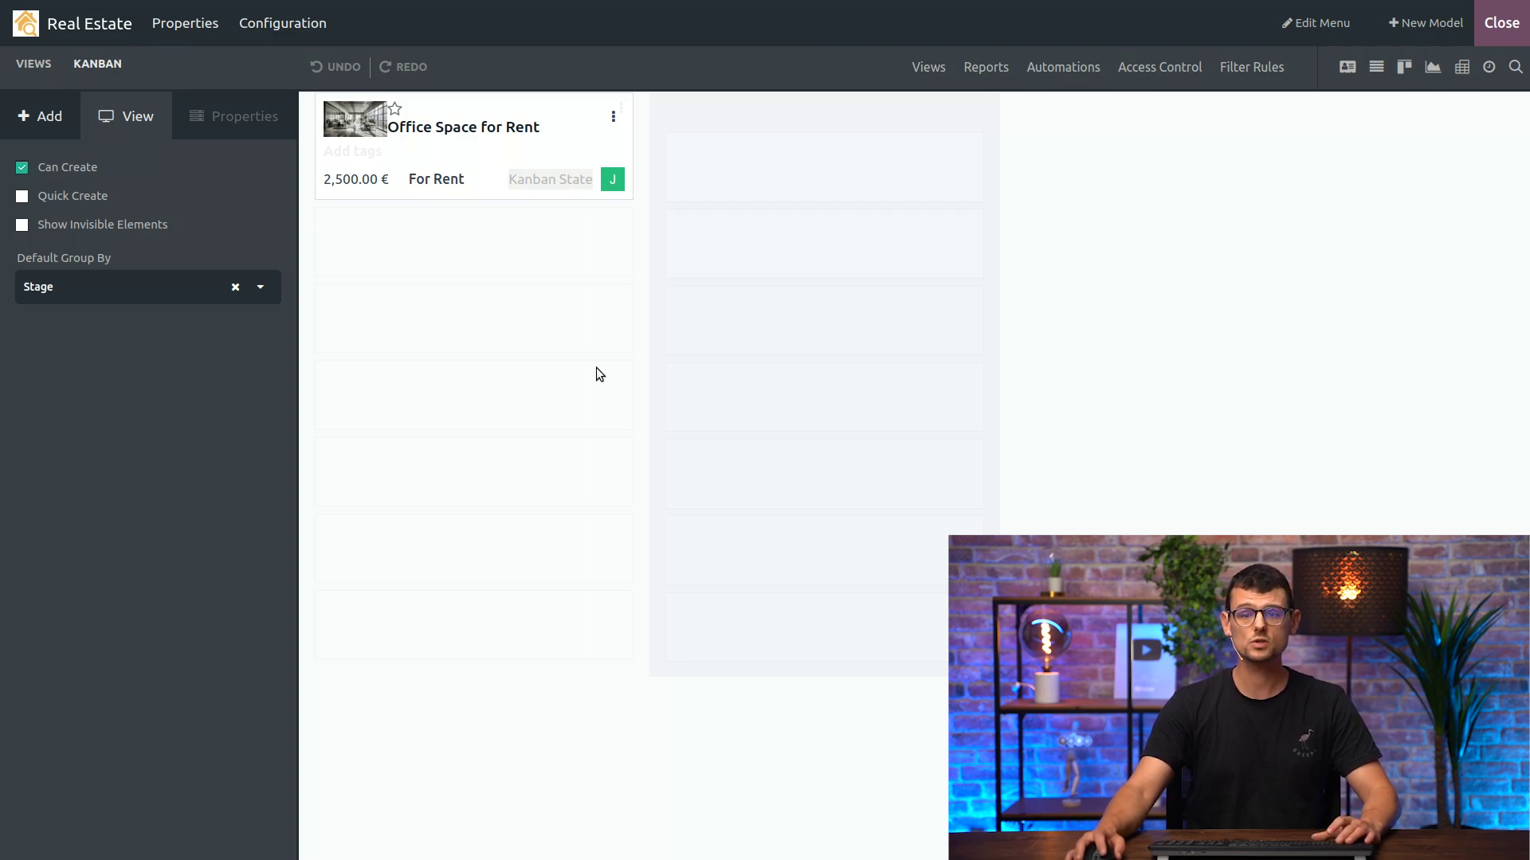
# - Create a new 'Agents' menu that opens the existing Employee model
pyautogui.click(1316, 25)
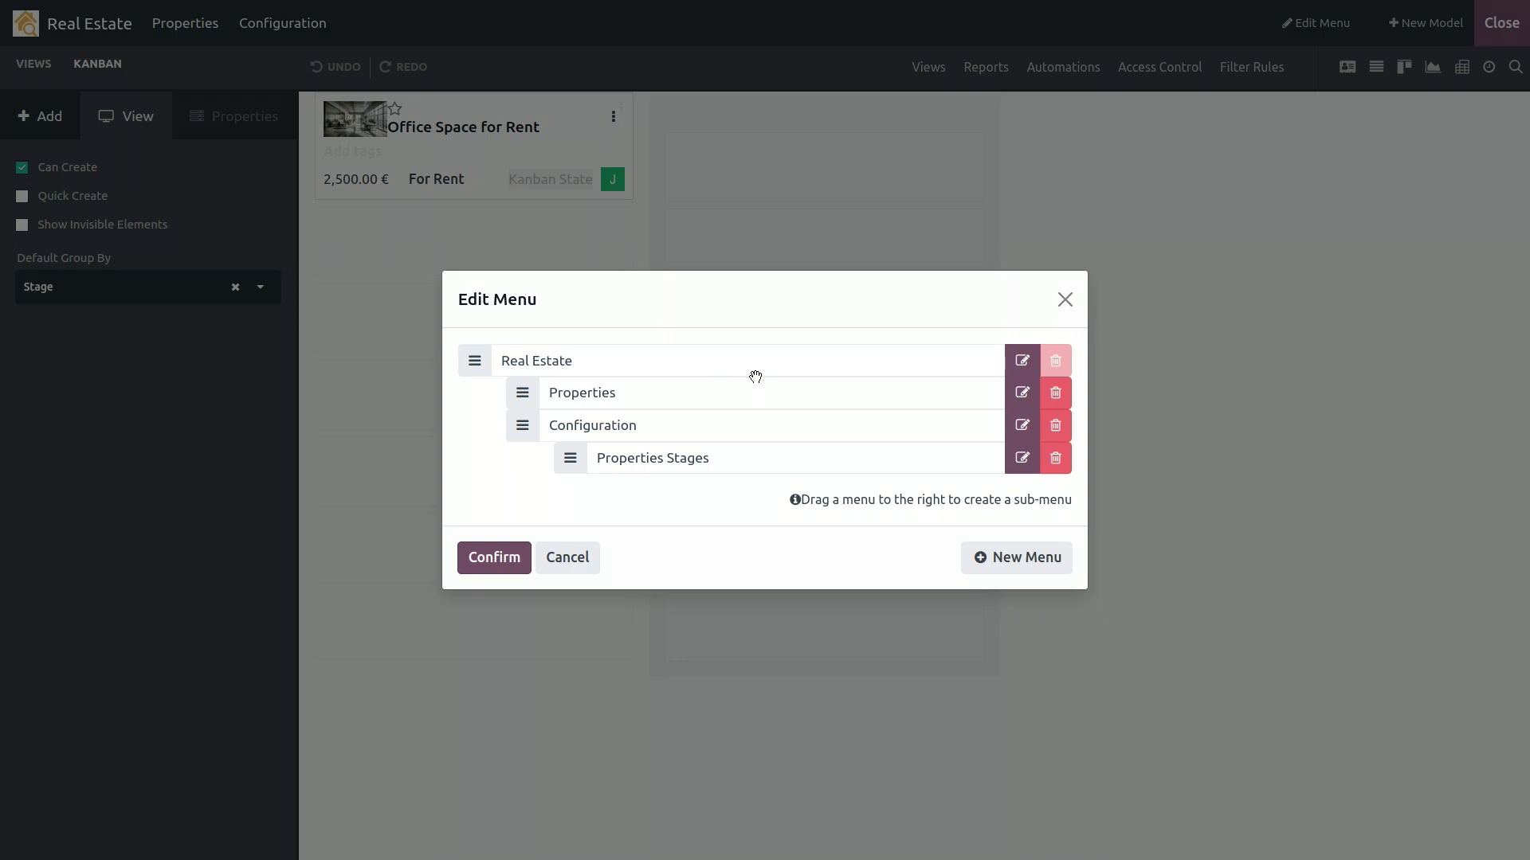
pyautogui.click(1006, 560)
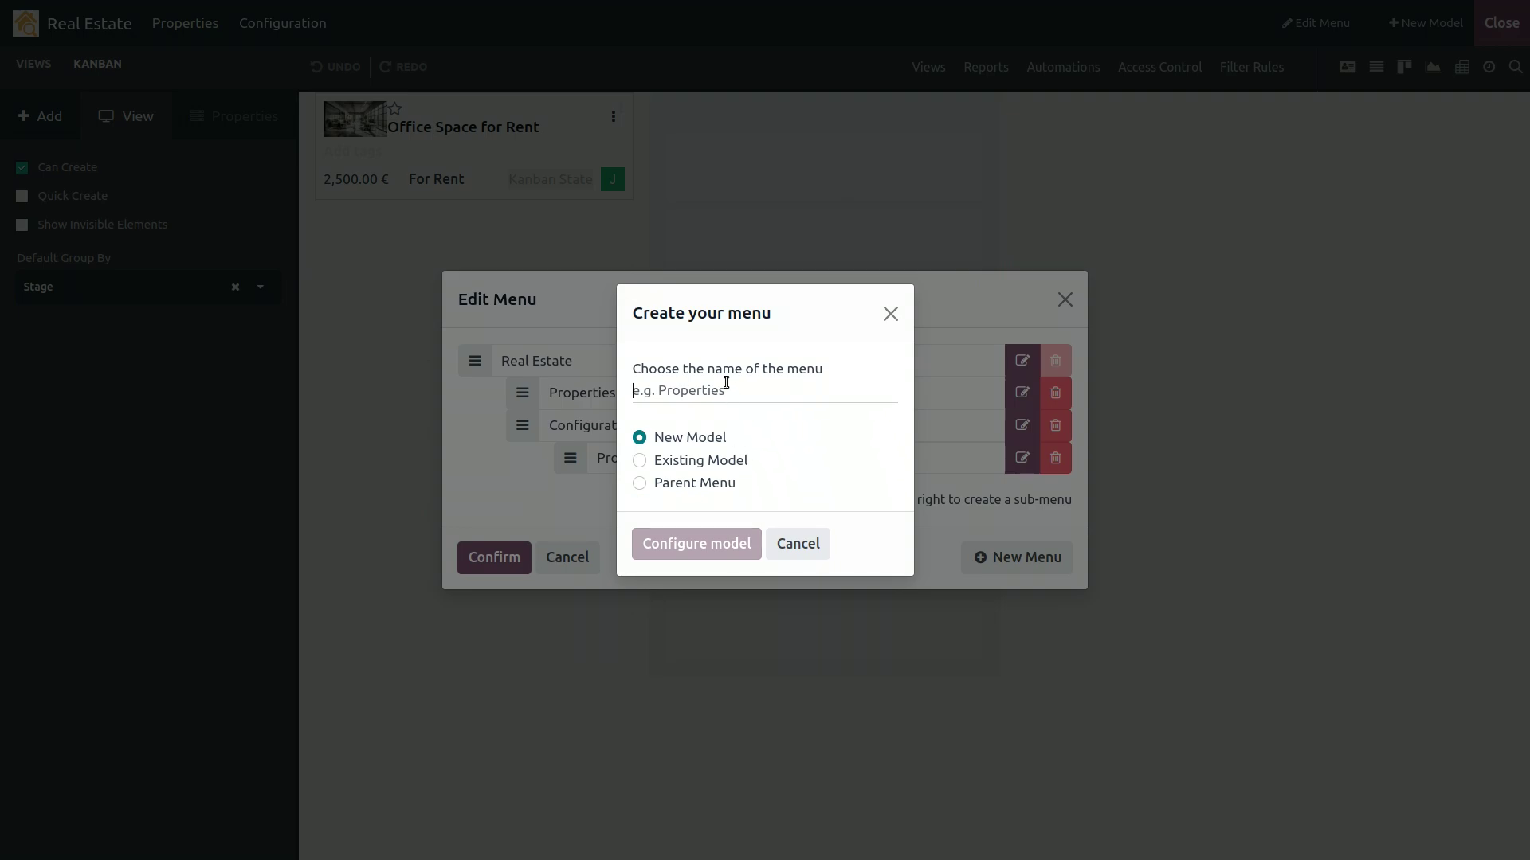
pyautogui.write('Agents')
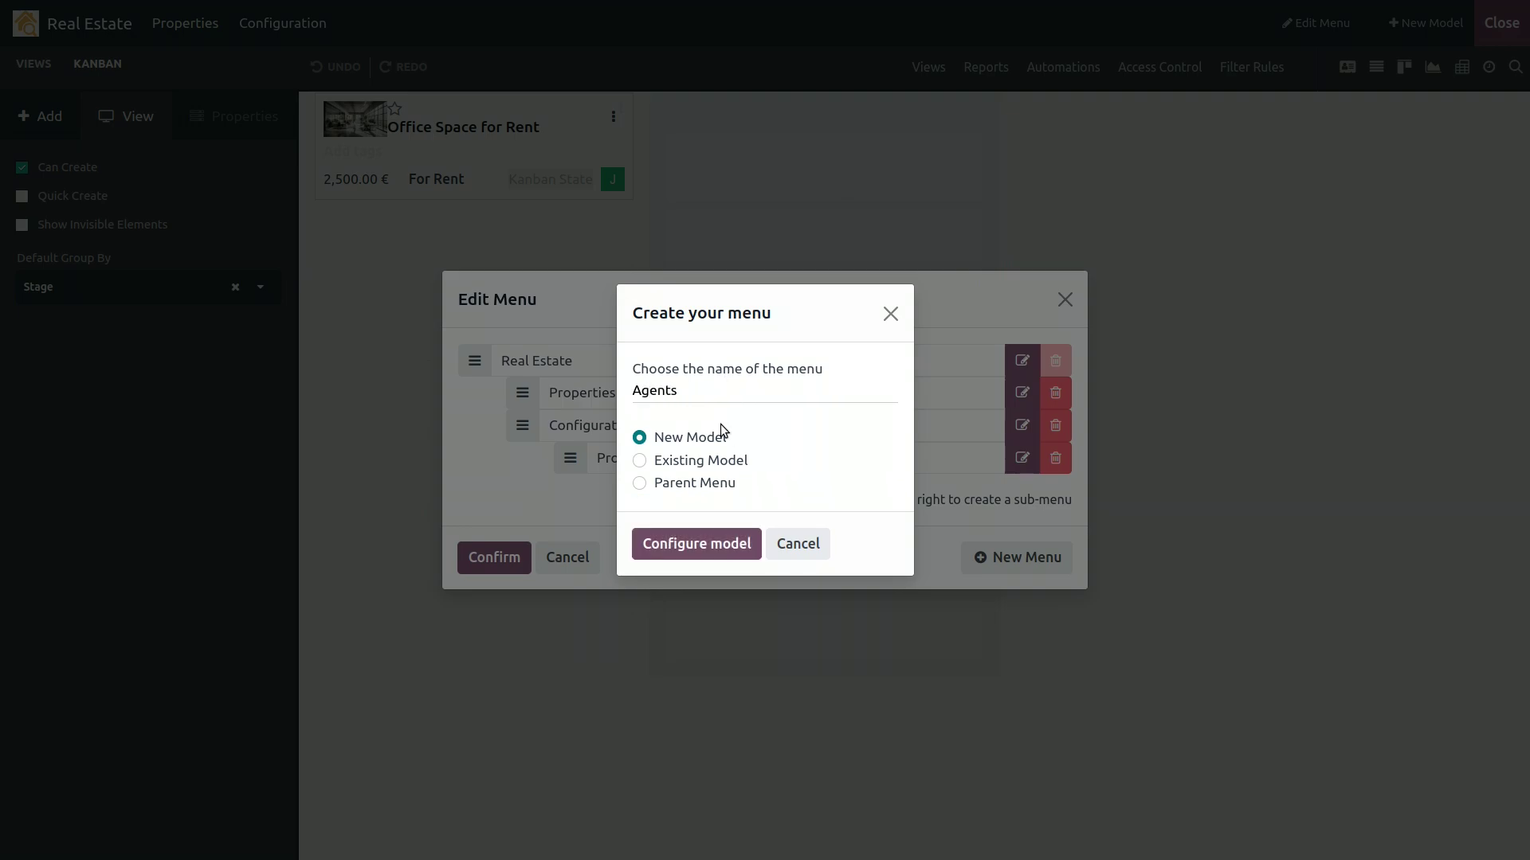
pyautogui.click(686, 460)
pyautogui.click(684, 511)
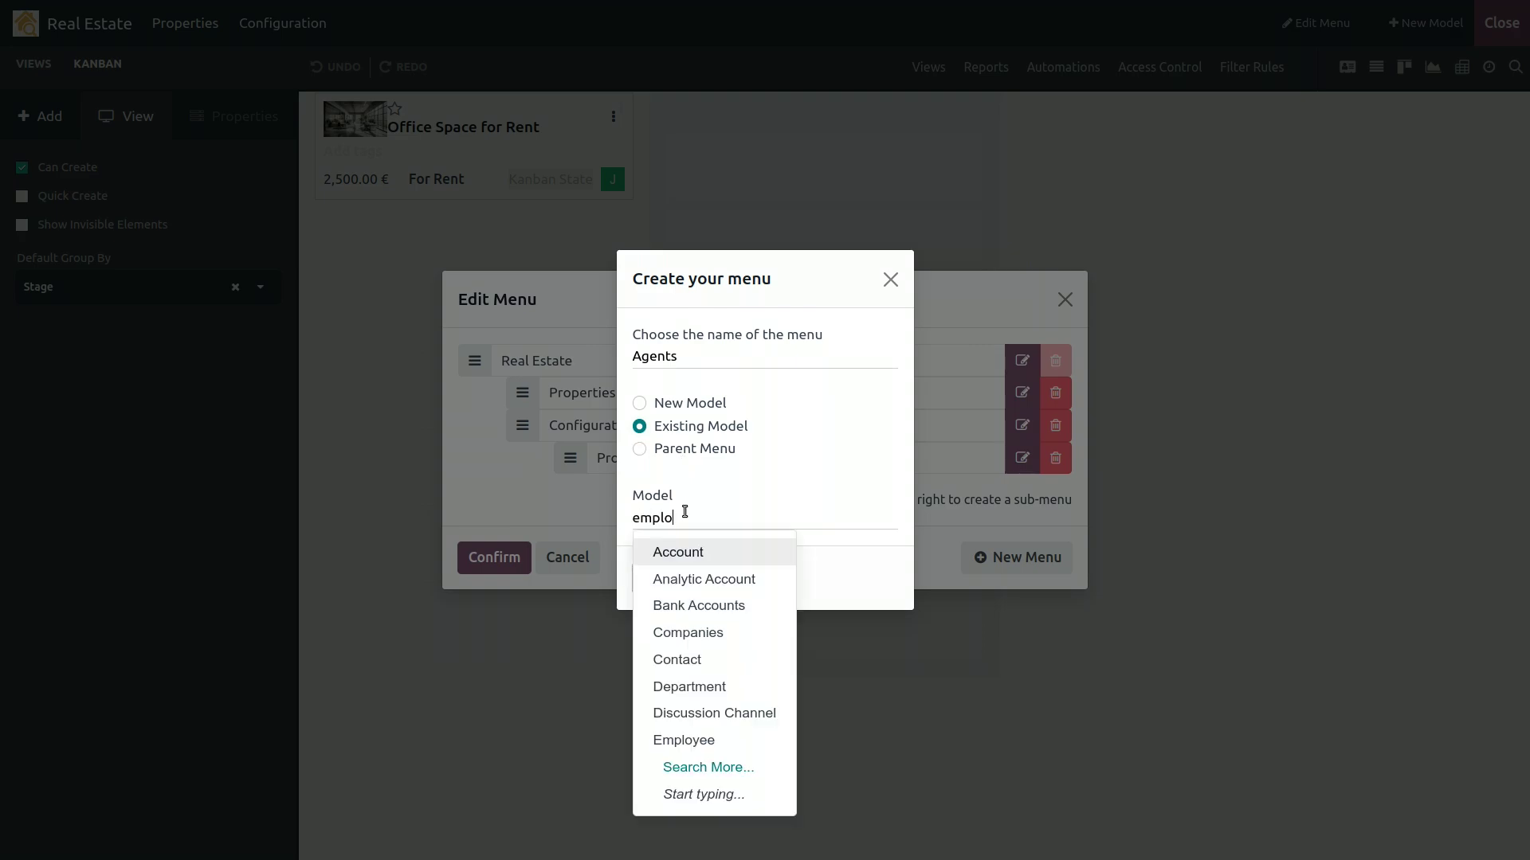
pyautogui.click(670, 552)
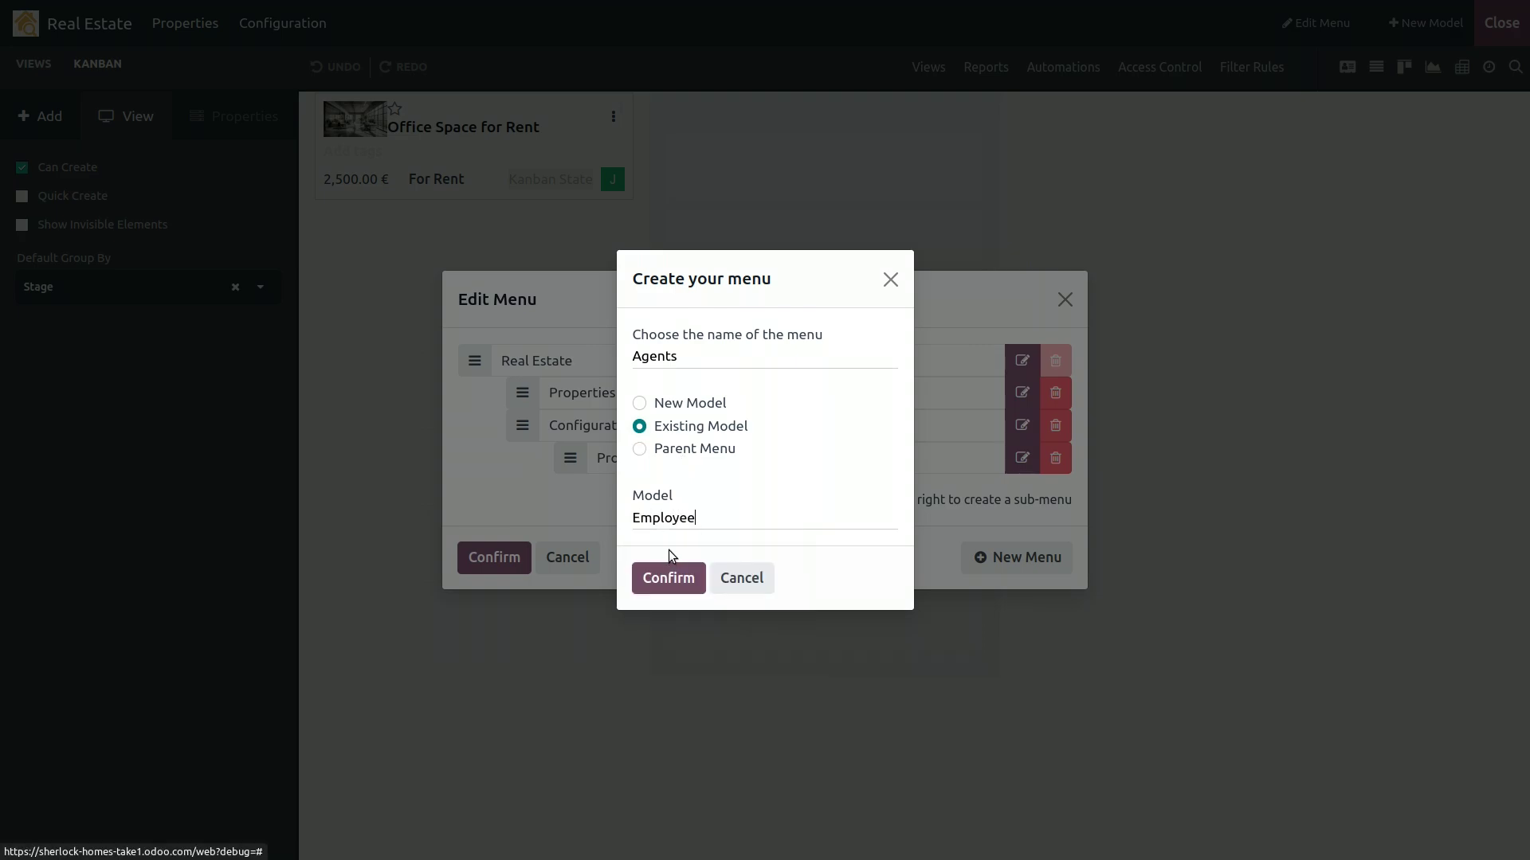
pyautogui.click(670, 580)
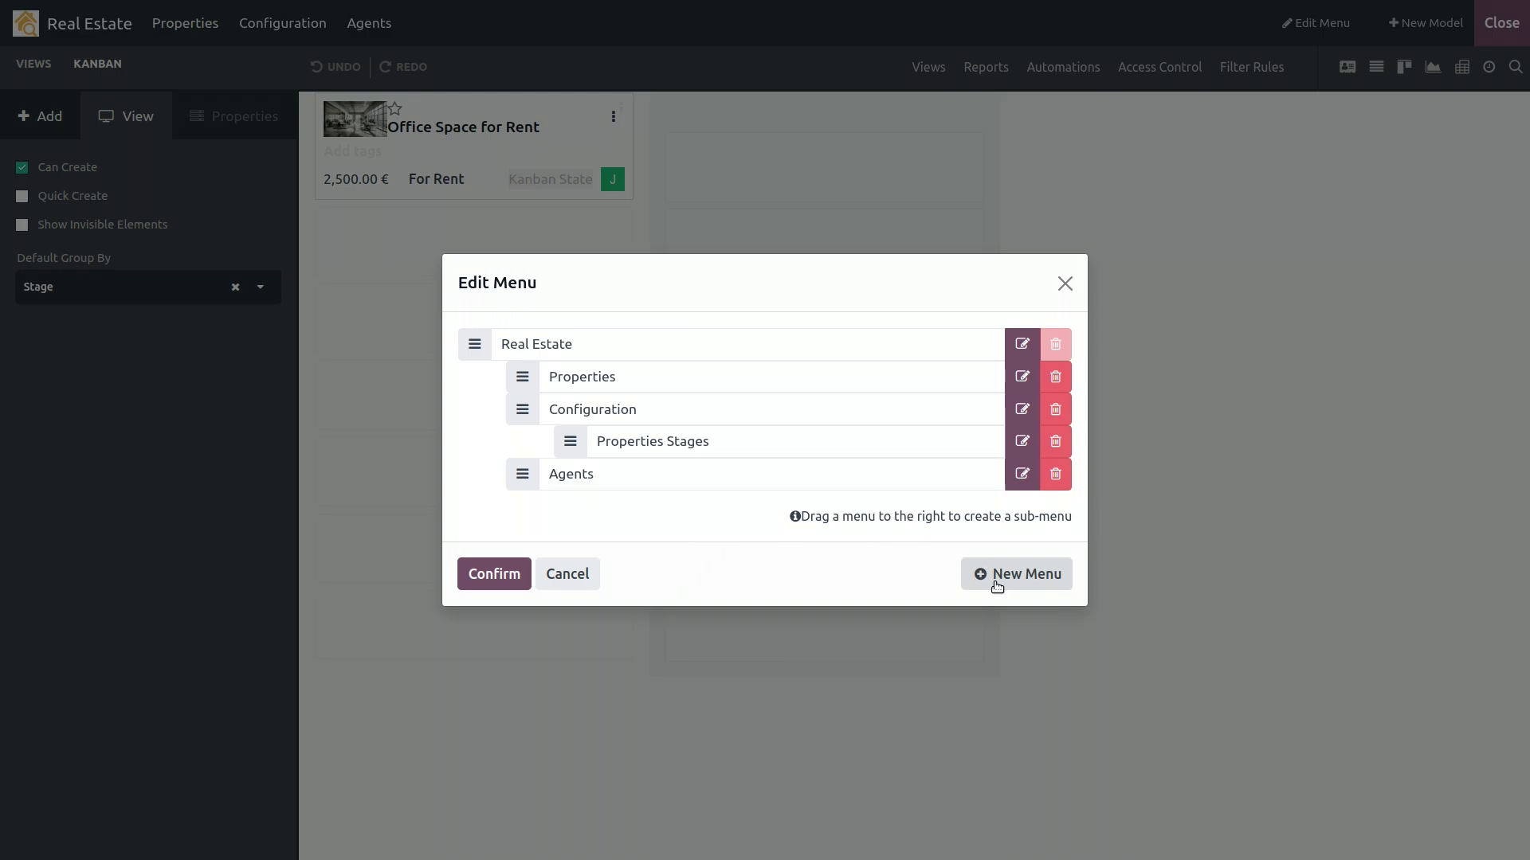
# - Add a 'Contacts' parent menu
pyautogui.click(993, 584)
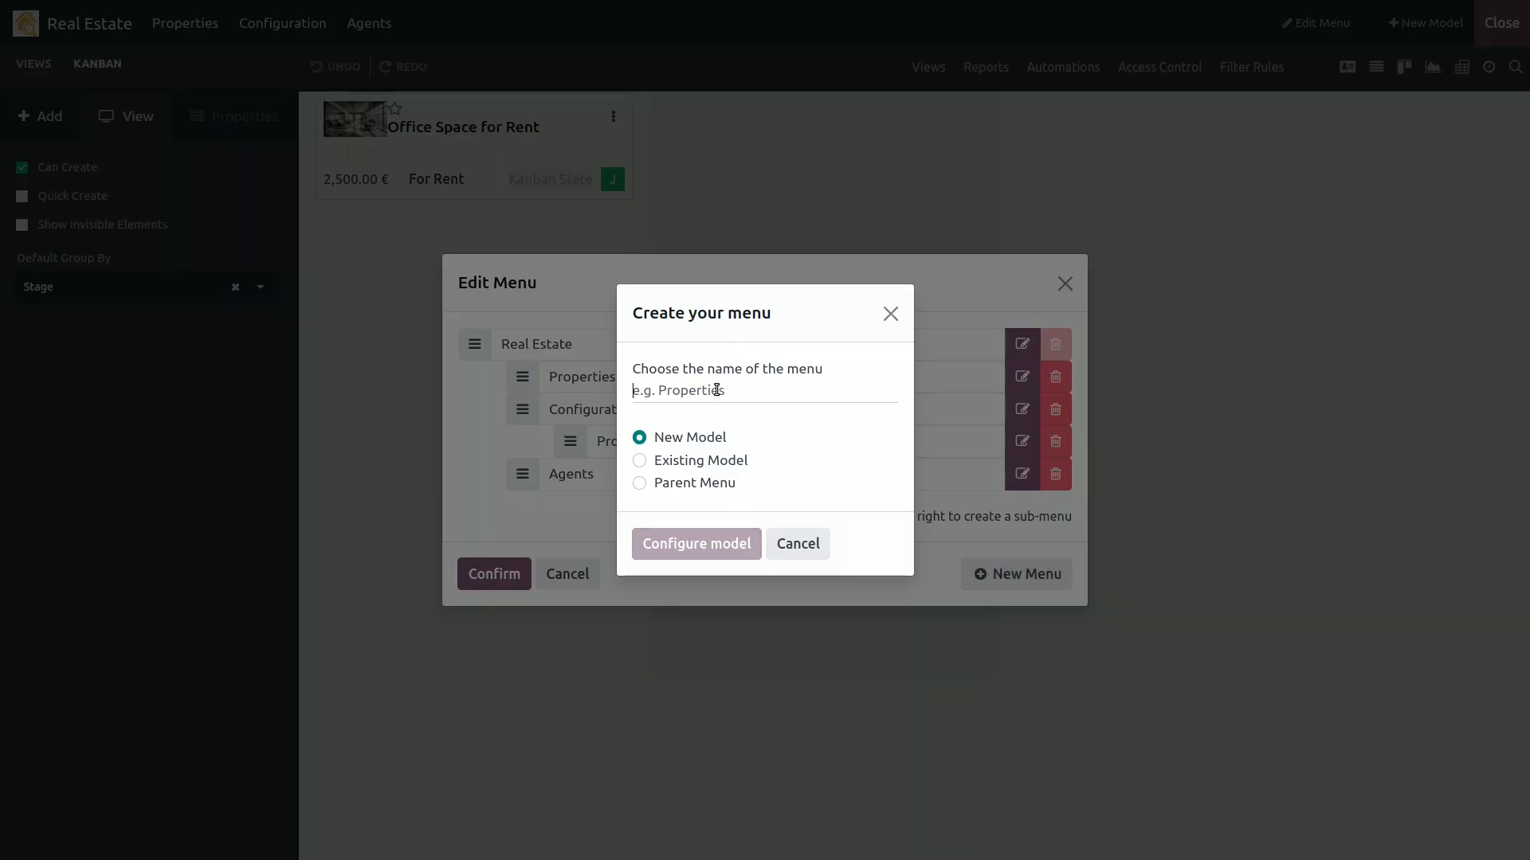
pyautogui.write('Contacts')
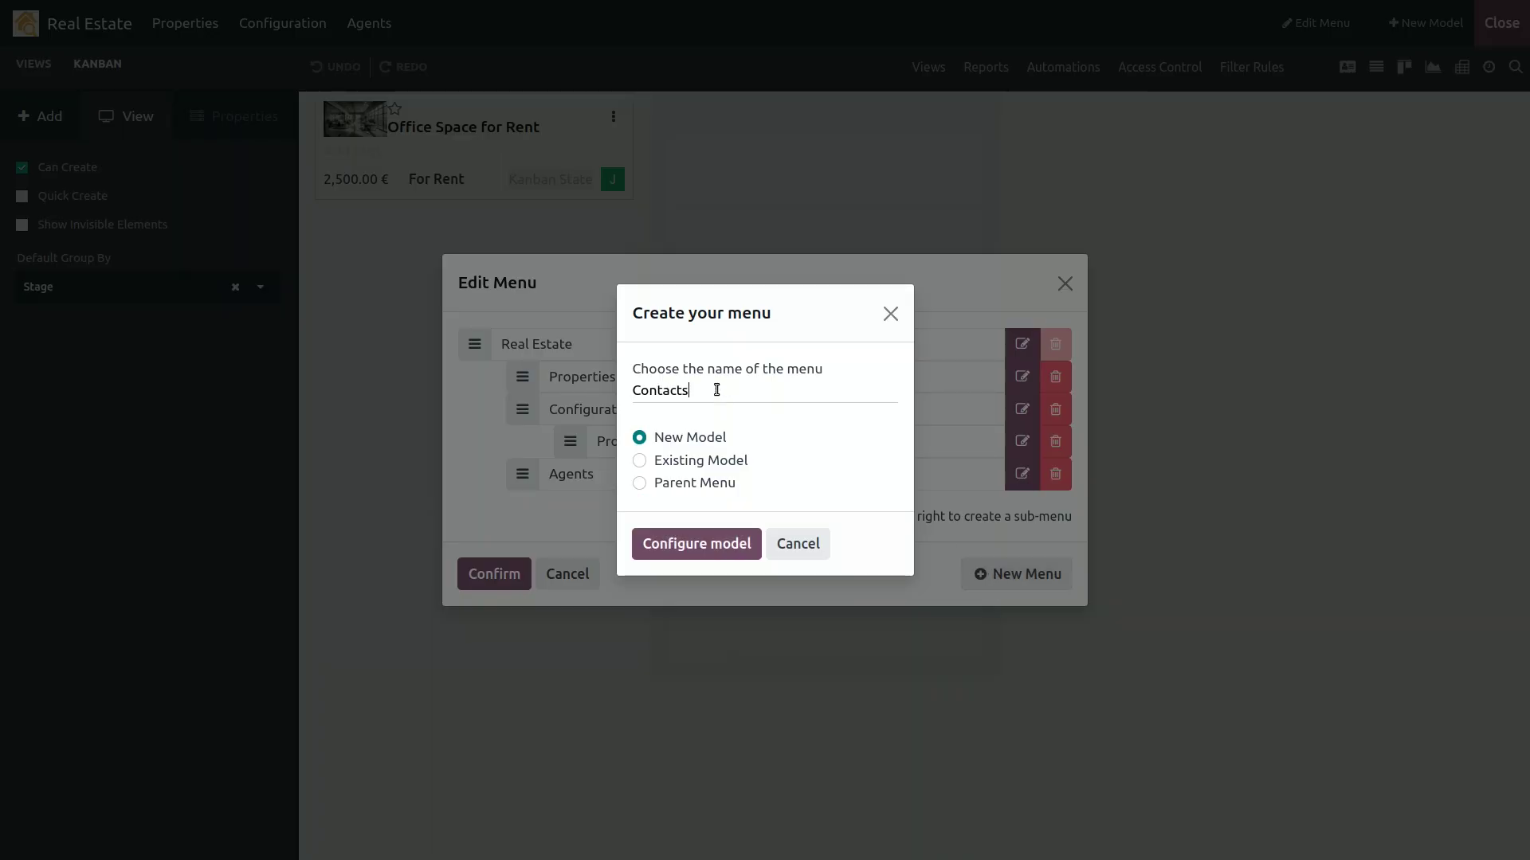
pyautogui.click(682, 485)
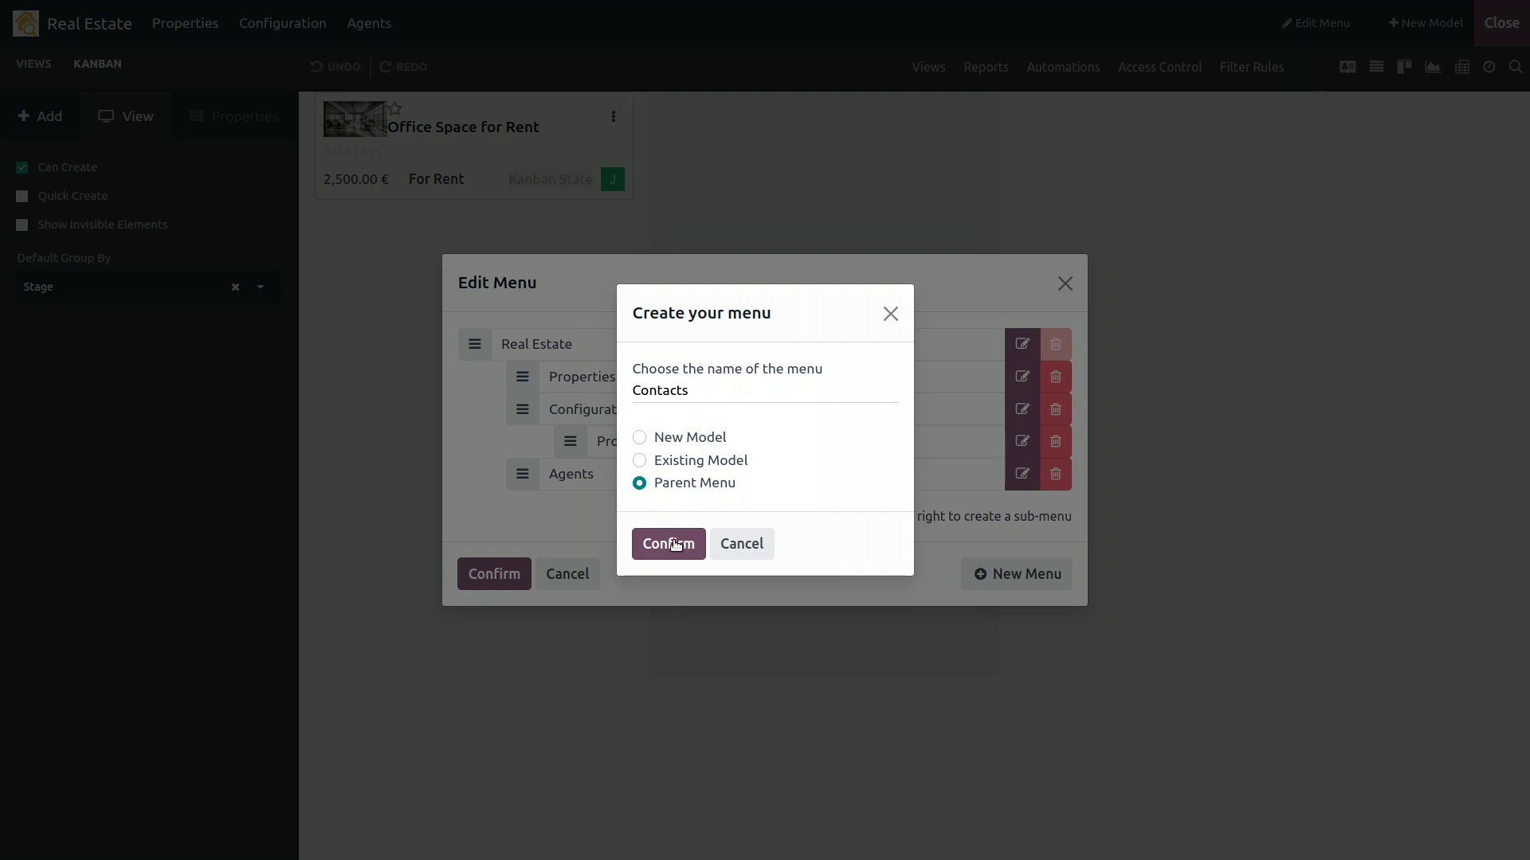
pyautogui.click(676, 545)
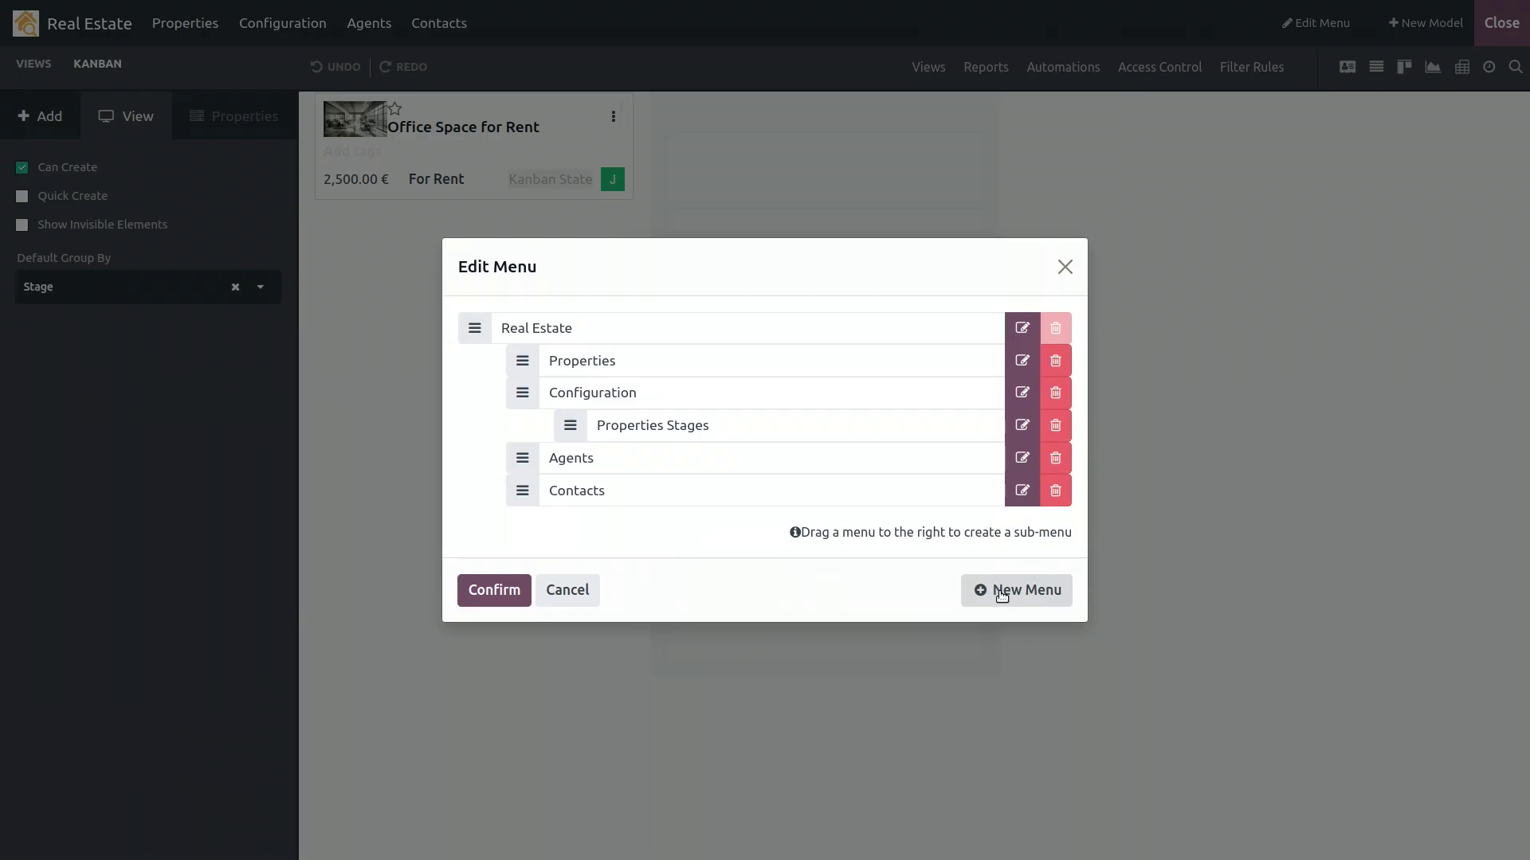
# - Add a 'Seekers' menu linked to the existing Contact model
pyautogui.click(1001, 594)
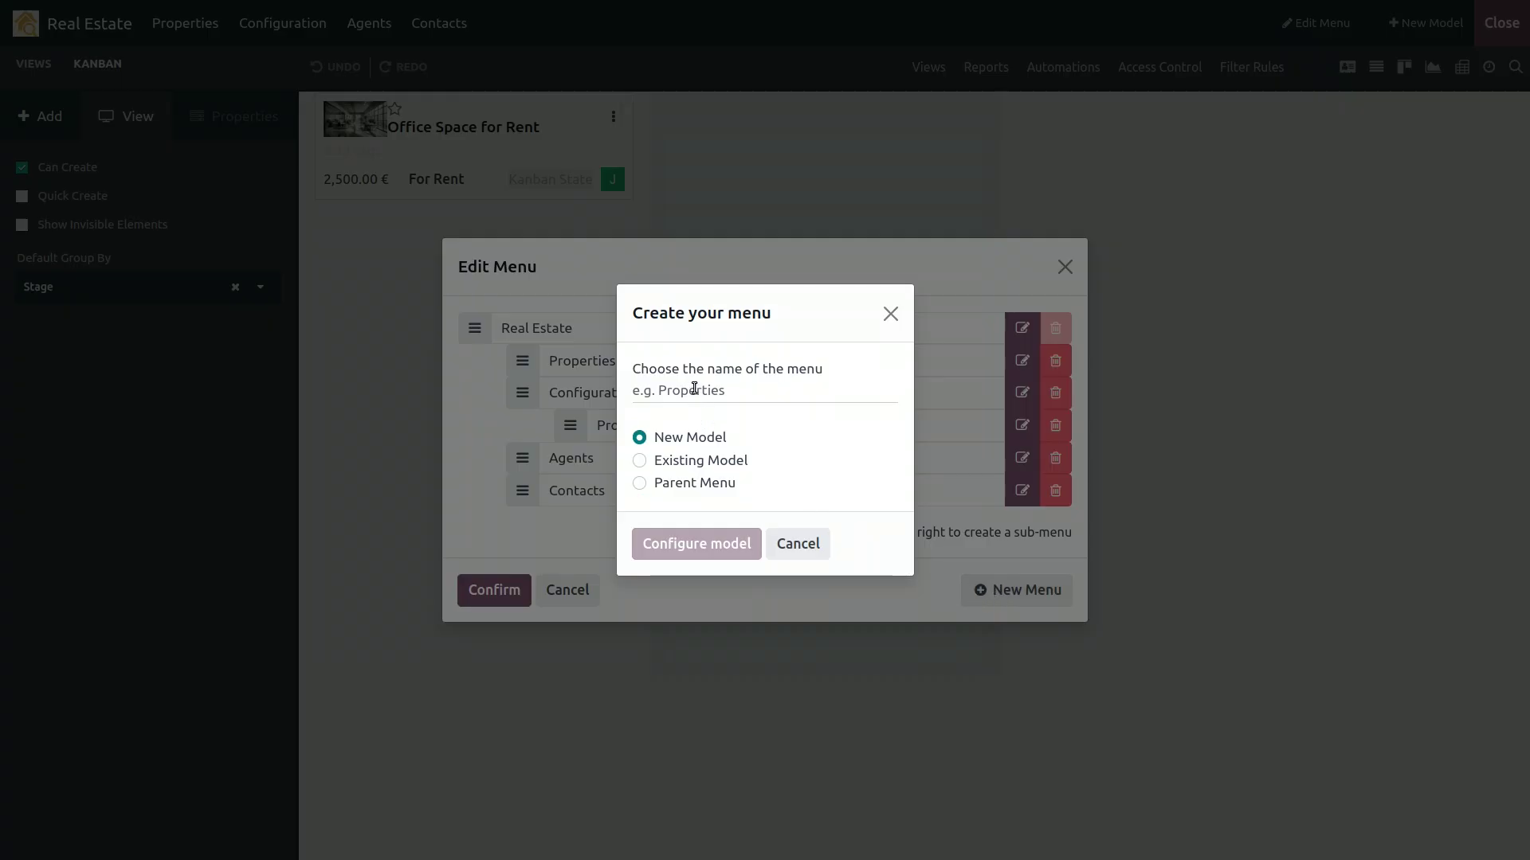
pyautogui.write('Seekers')
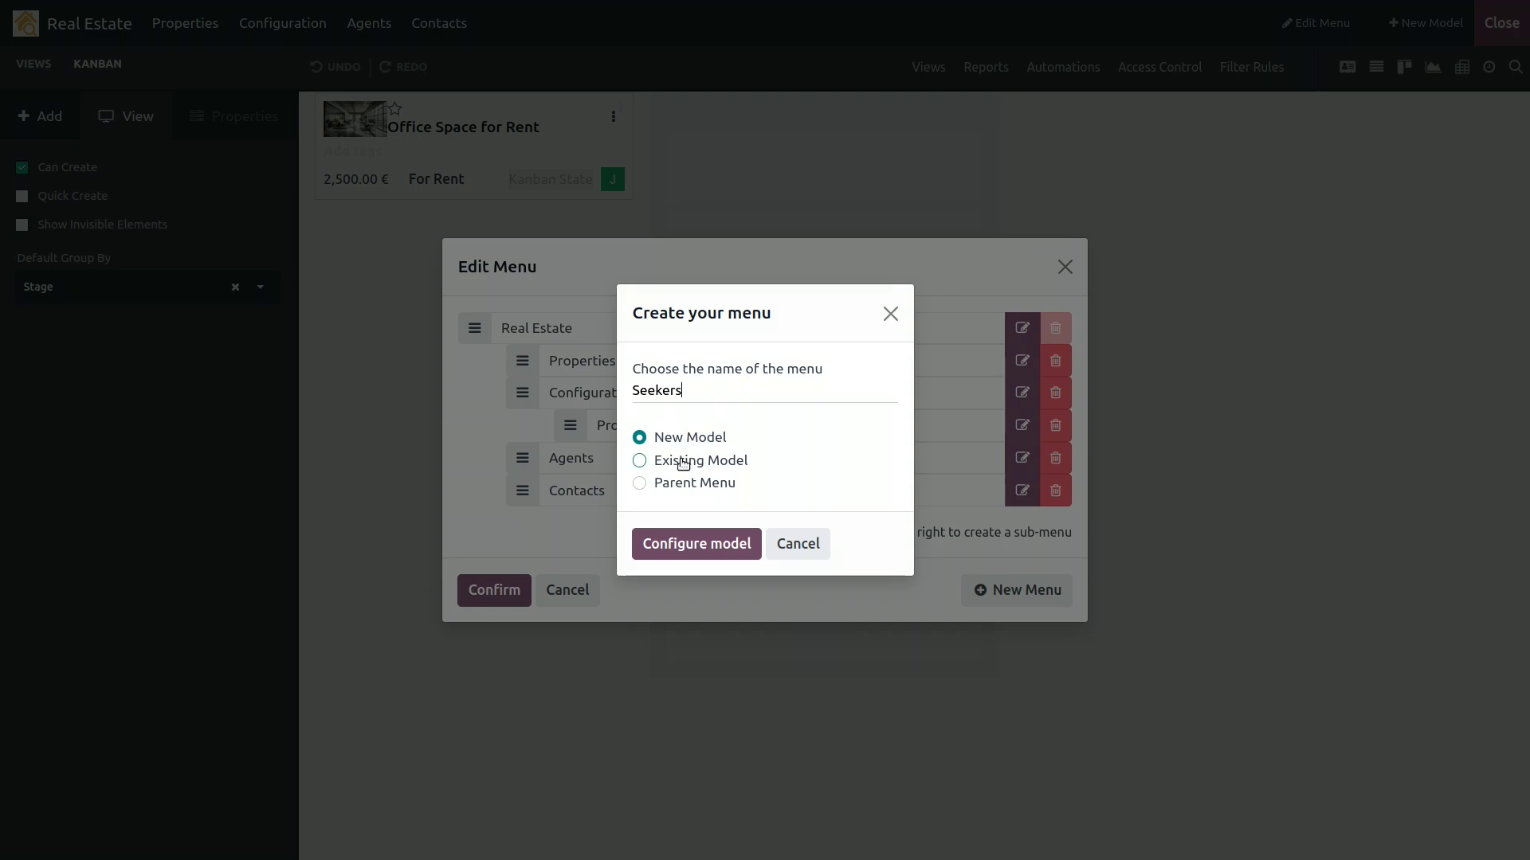
pyautogui.click(683, 460)
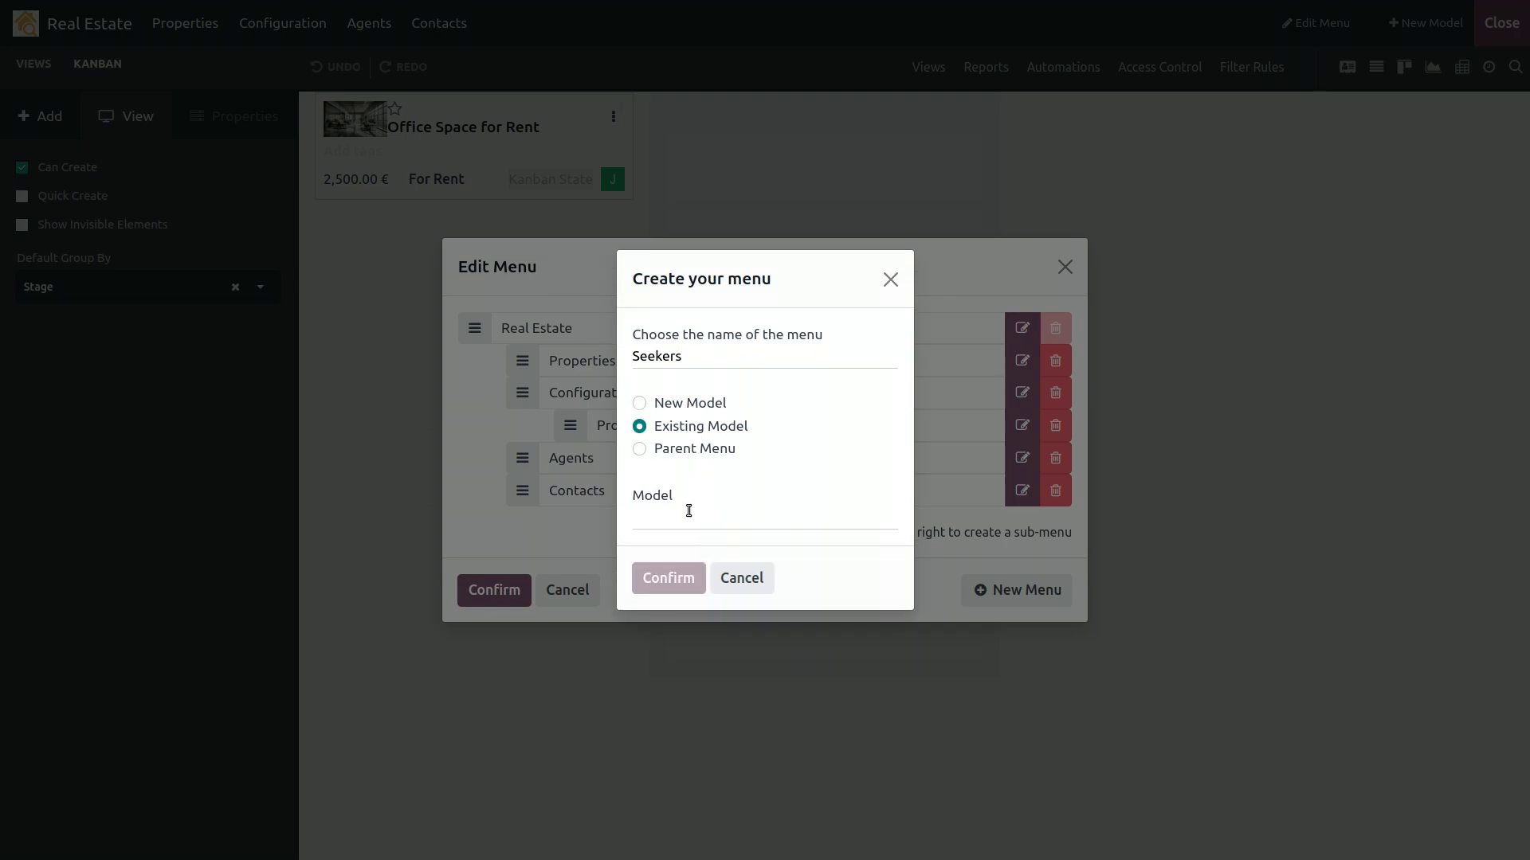
pyautogui.click(691, 510)
pyautogui.write('contac')
pyautogui.click(695, 551)
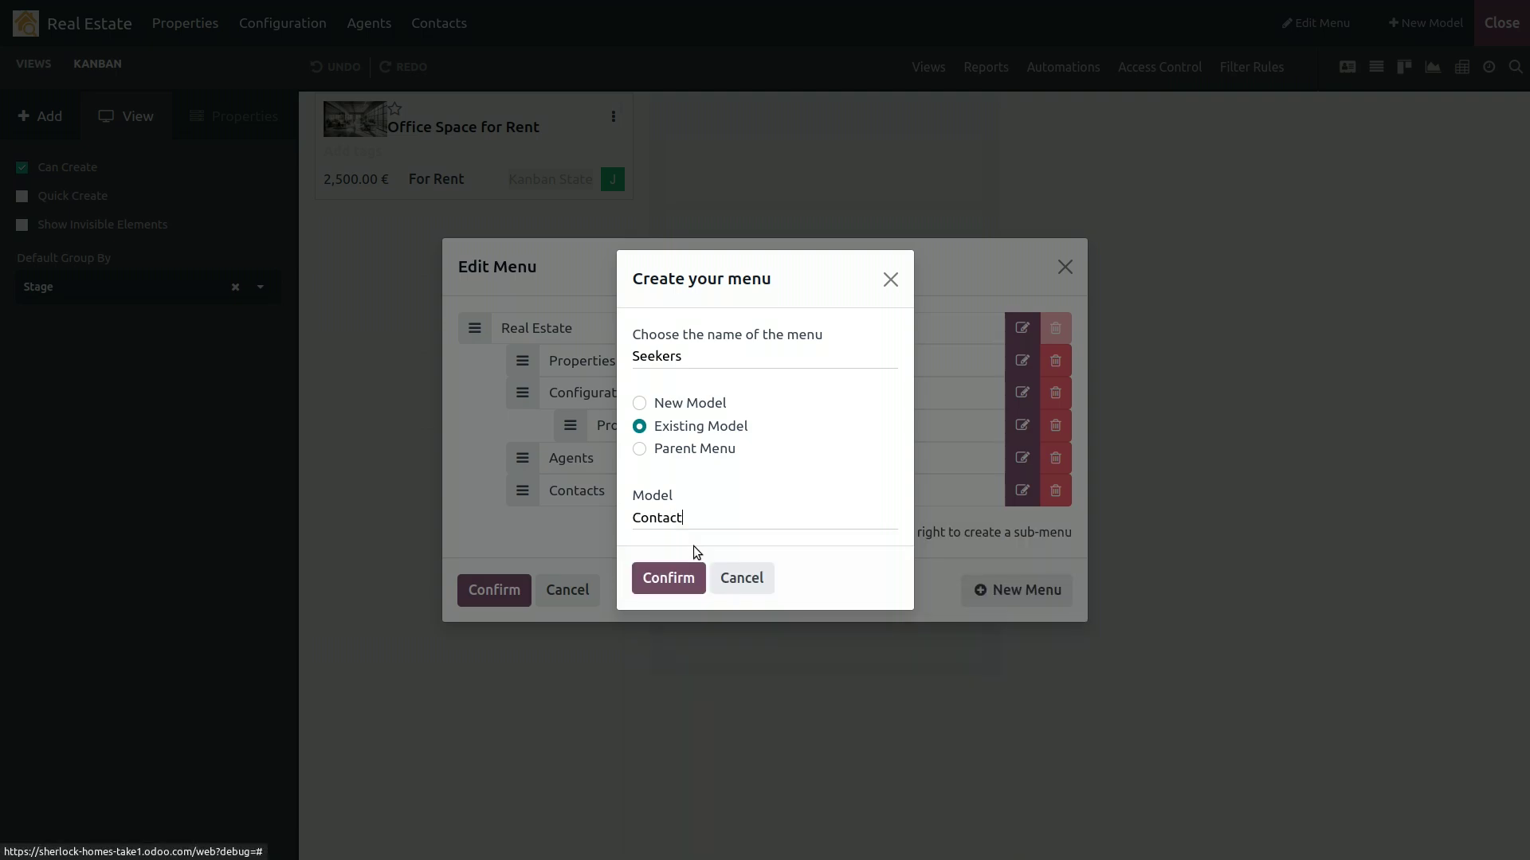
pyautogui.click(670, 583)
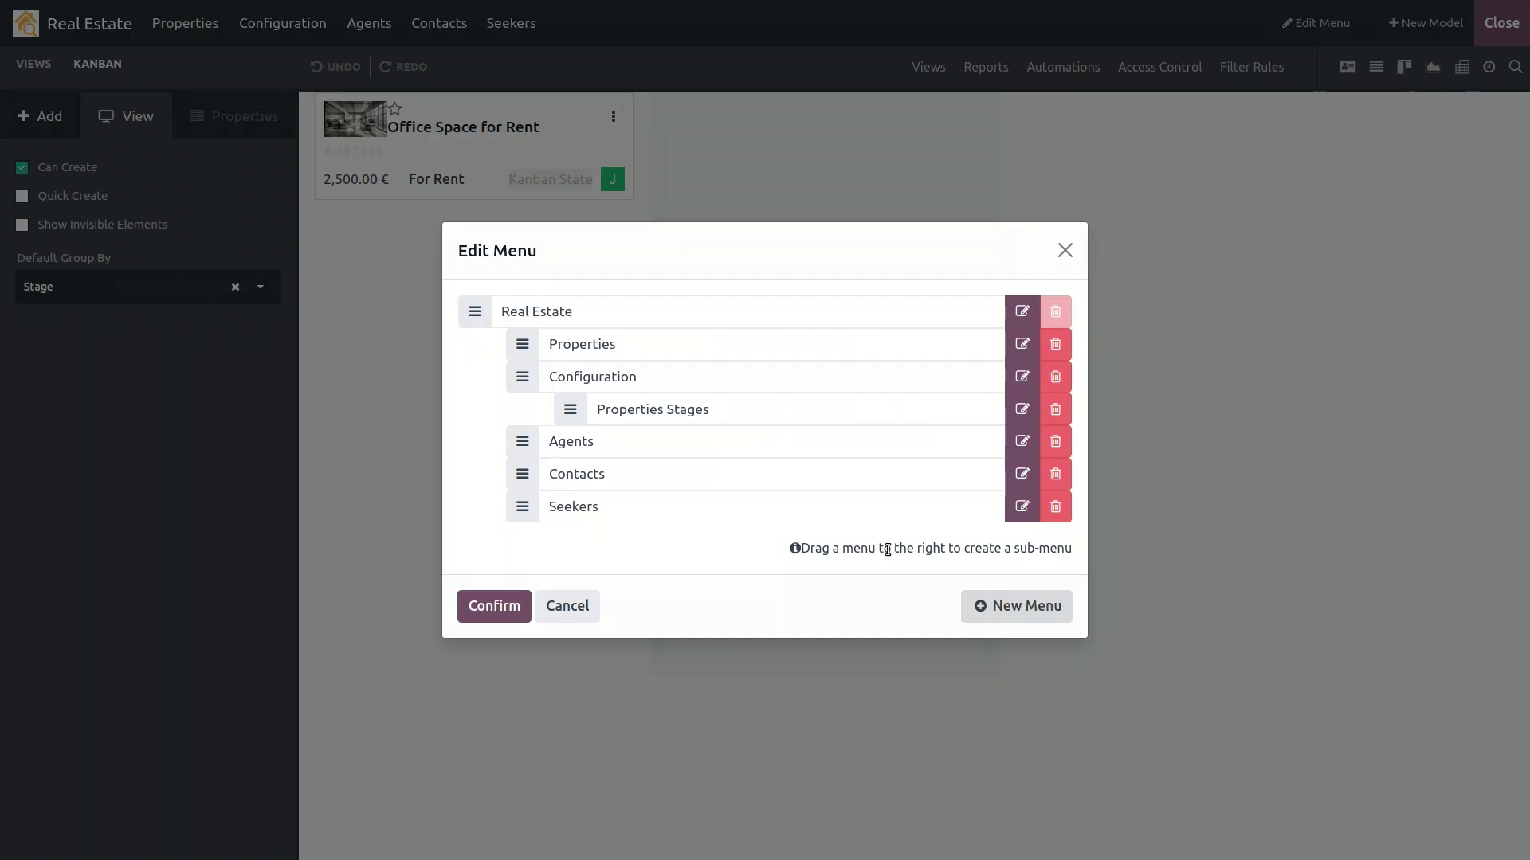
# - Add an 'Owners' menu linked to the existing Contact model
pyautogui.click(1009, 607)
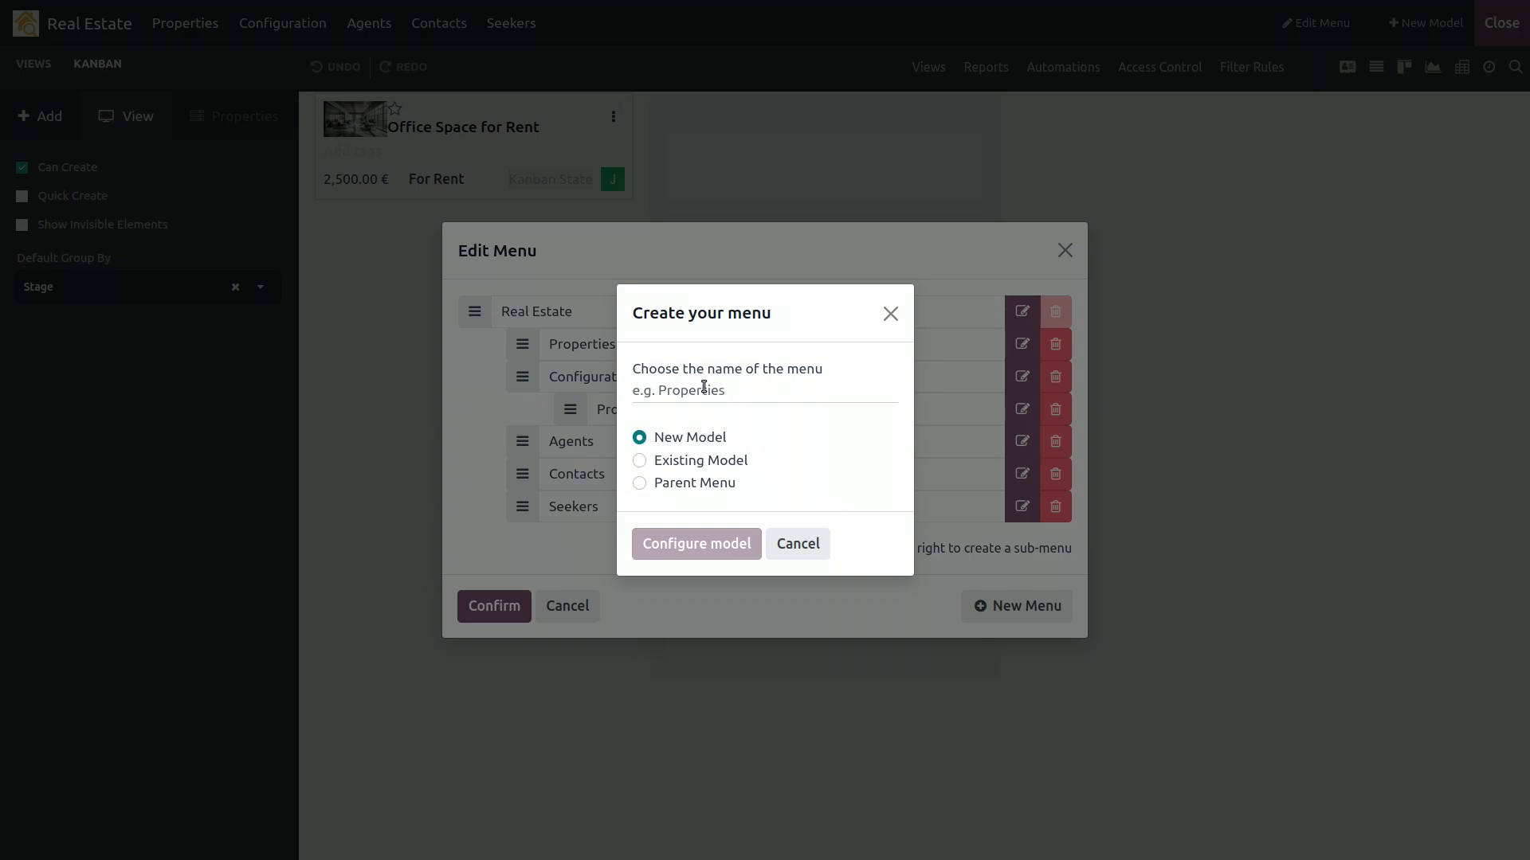
pyautogui.write('Owners')
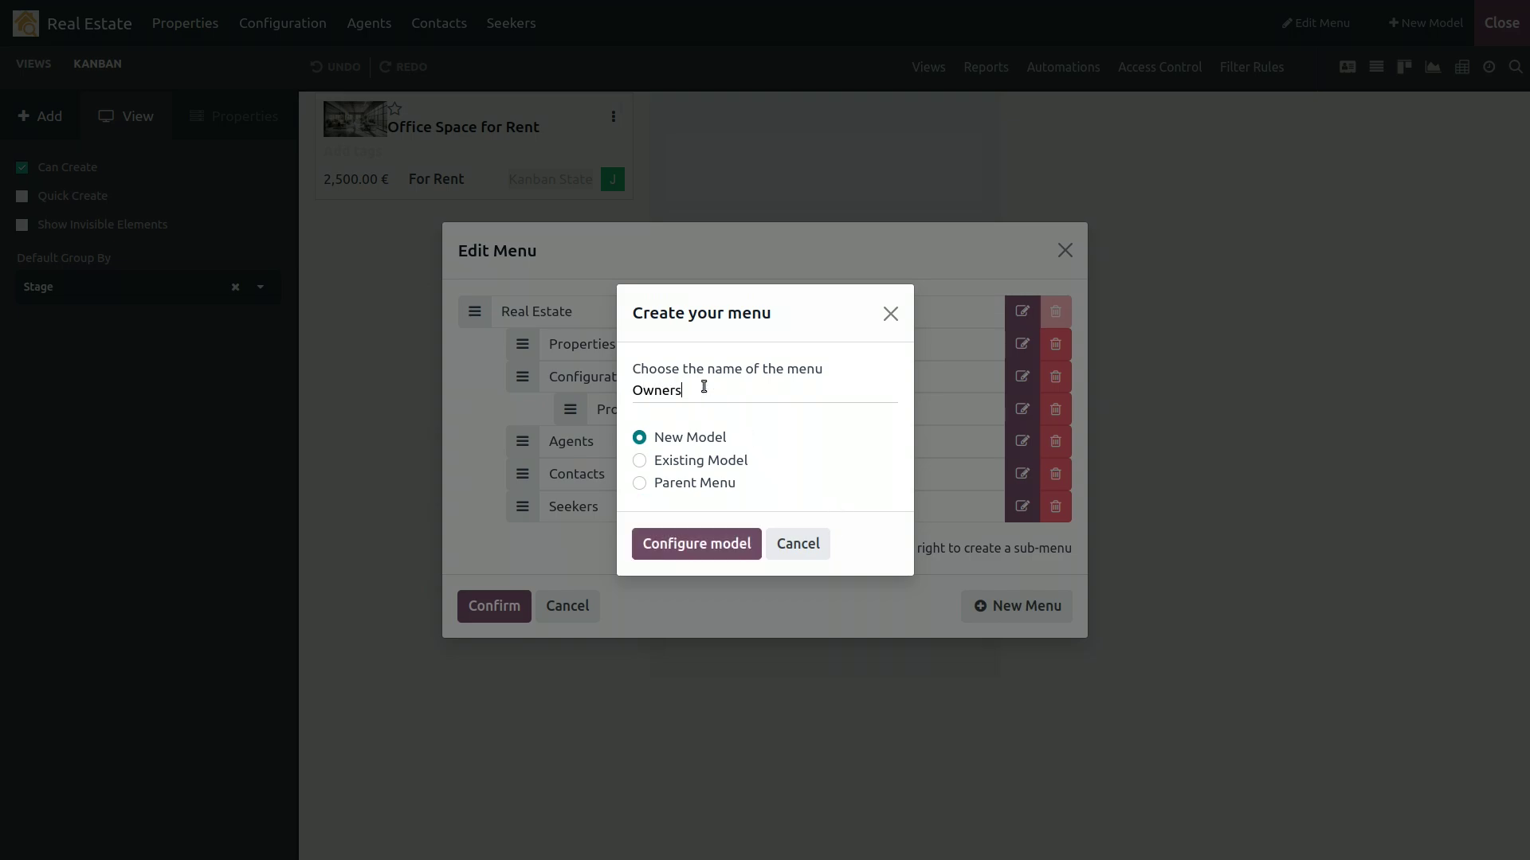
pyautogui.click(691, 460)
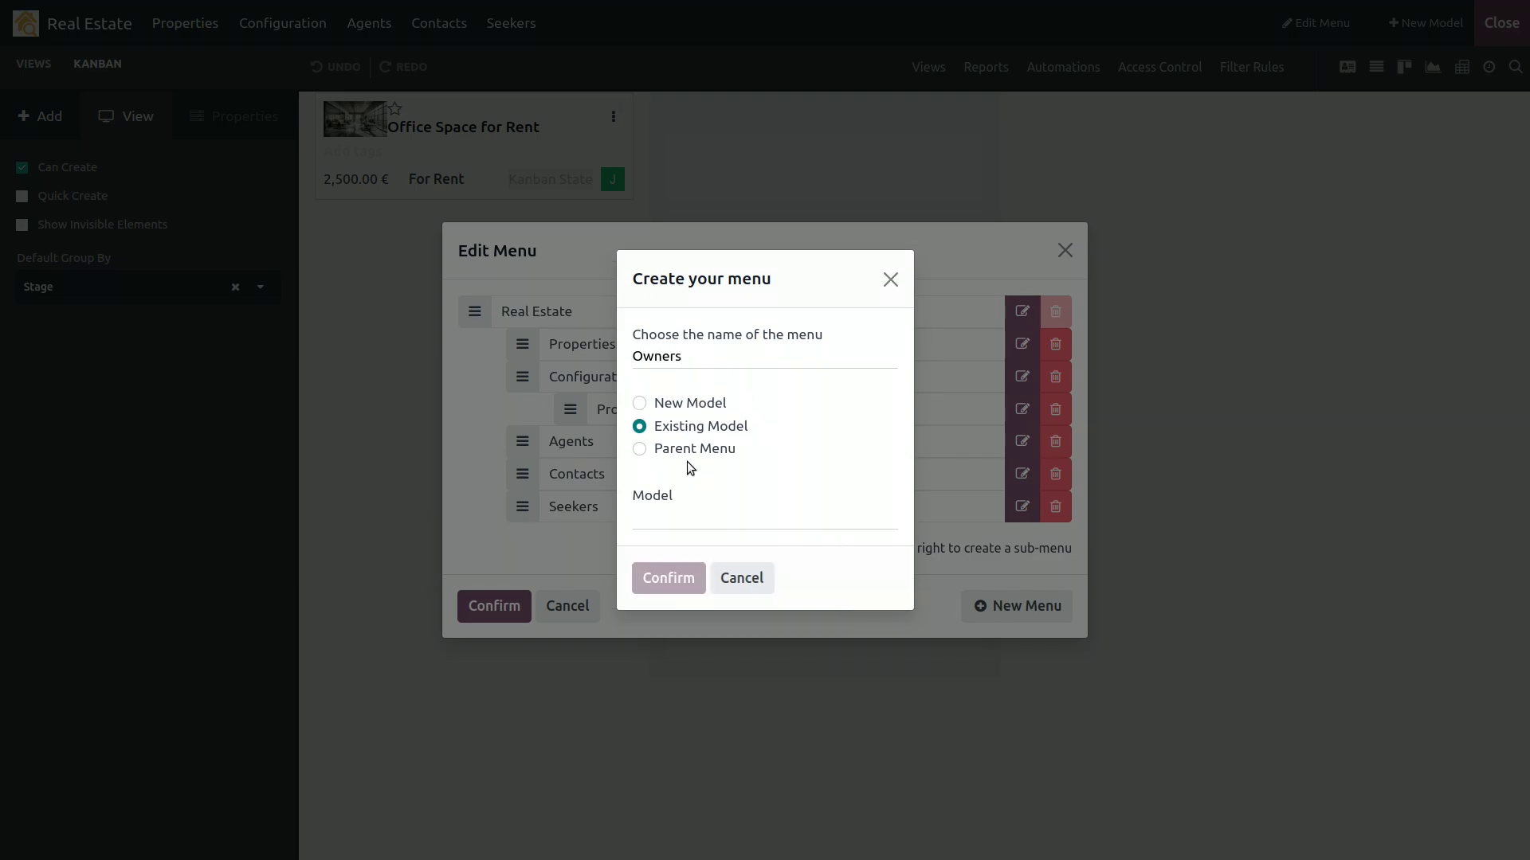
pyautogui.click(688, 511)
pyautogui.write('contat')
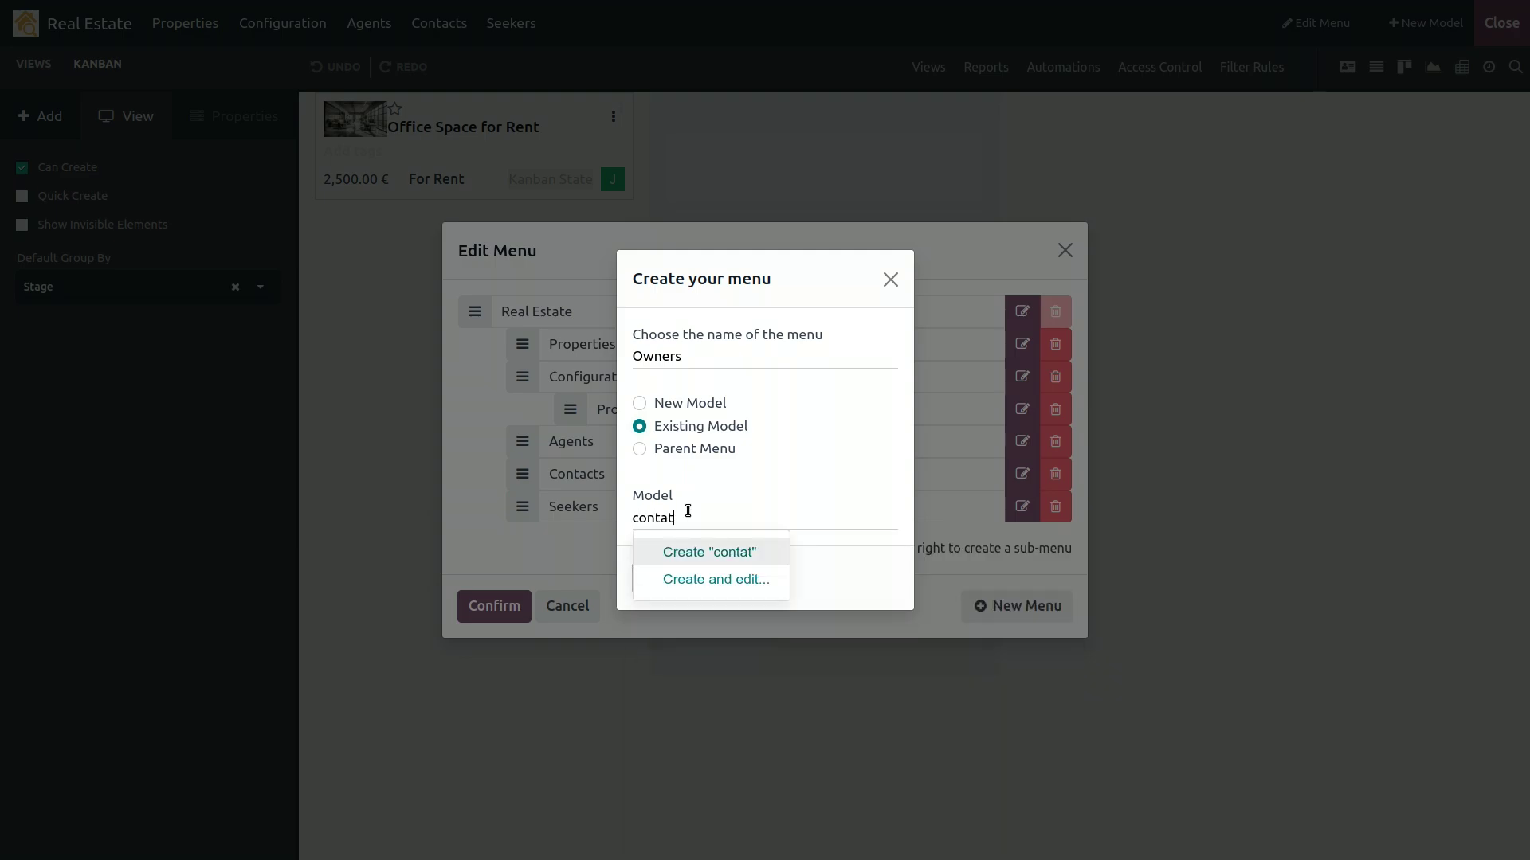
pyautogui.press('BackSpace')
pyautogui.write('c')
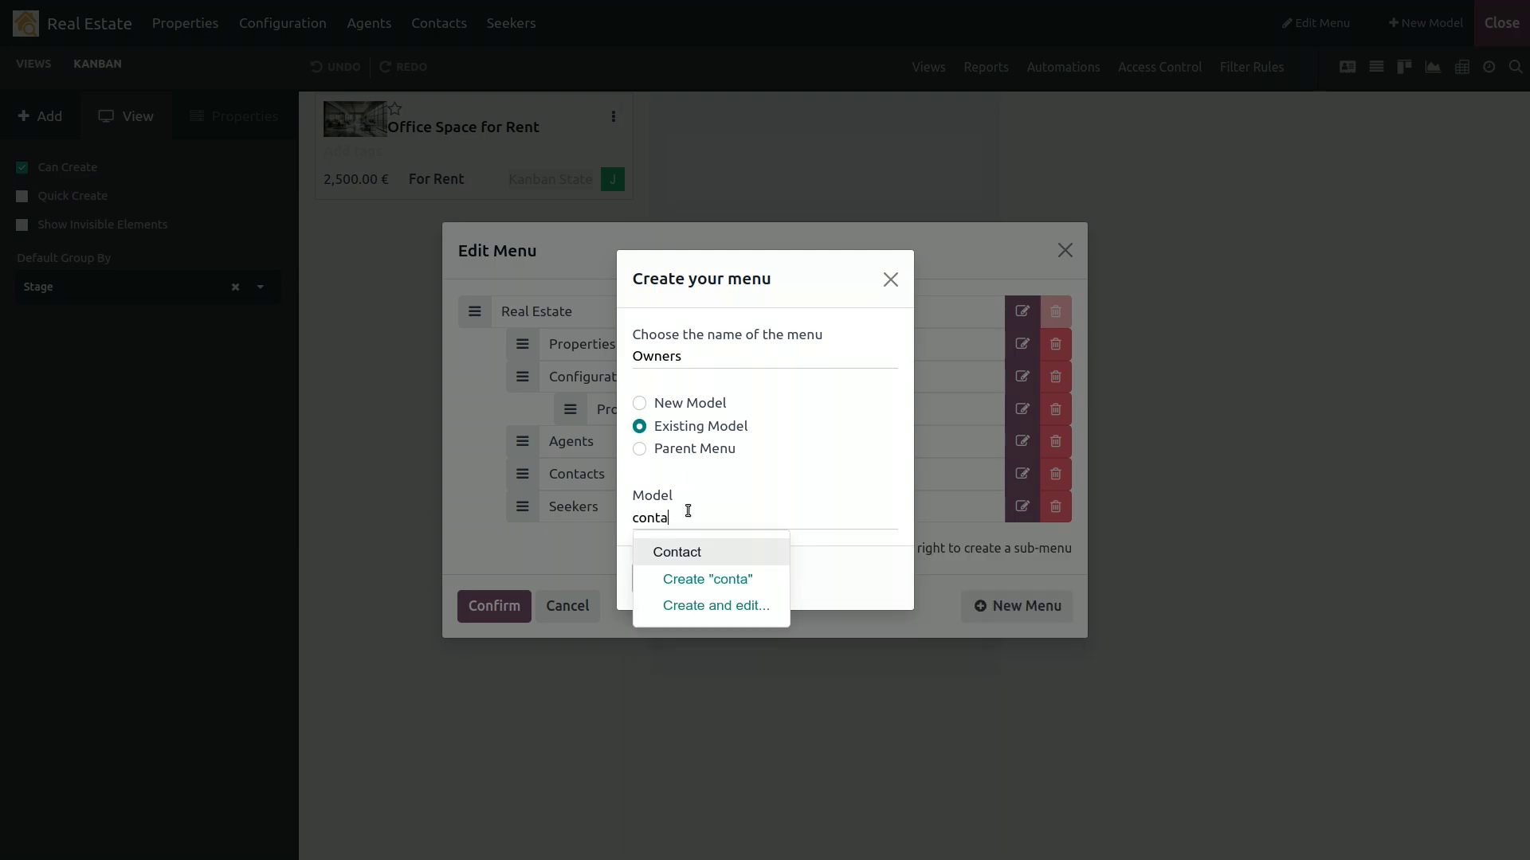
pyautogui.click(685, 551)
pyautogui.click(677, 576)
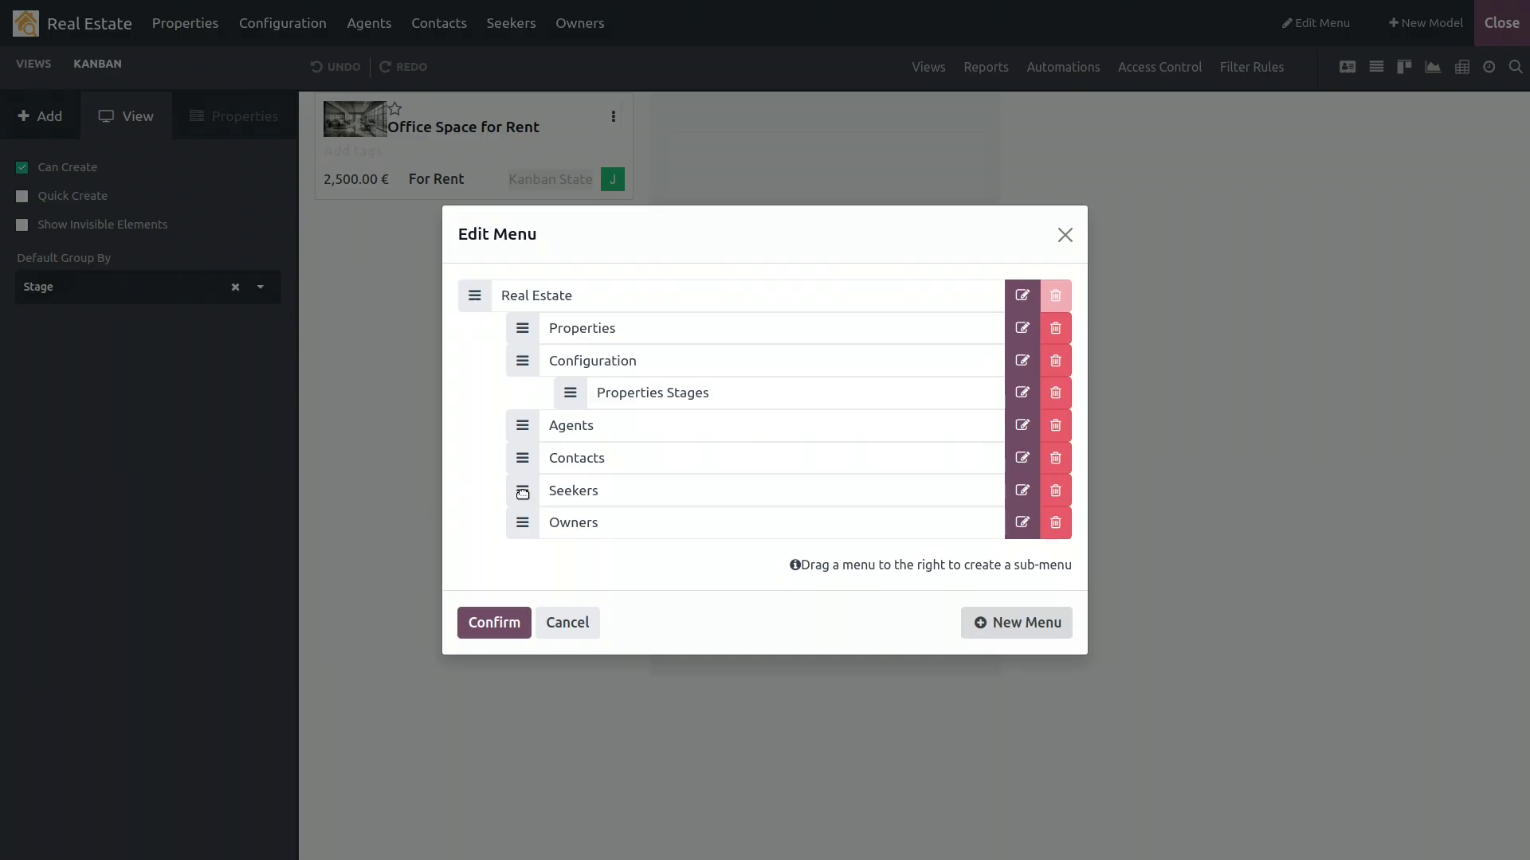
# - Nest Seekers under Contacts and move Configuration with its stages below Owners
pyautogui.moveTo(523, 494); pyautogui.dragTo(573, 524)
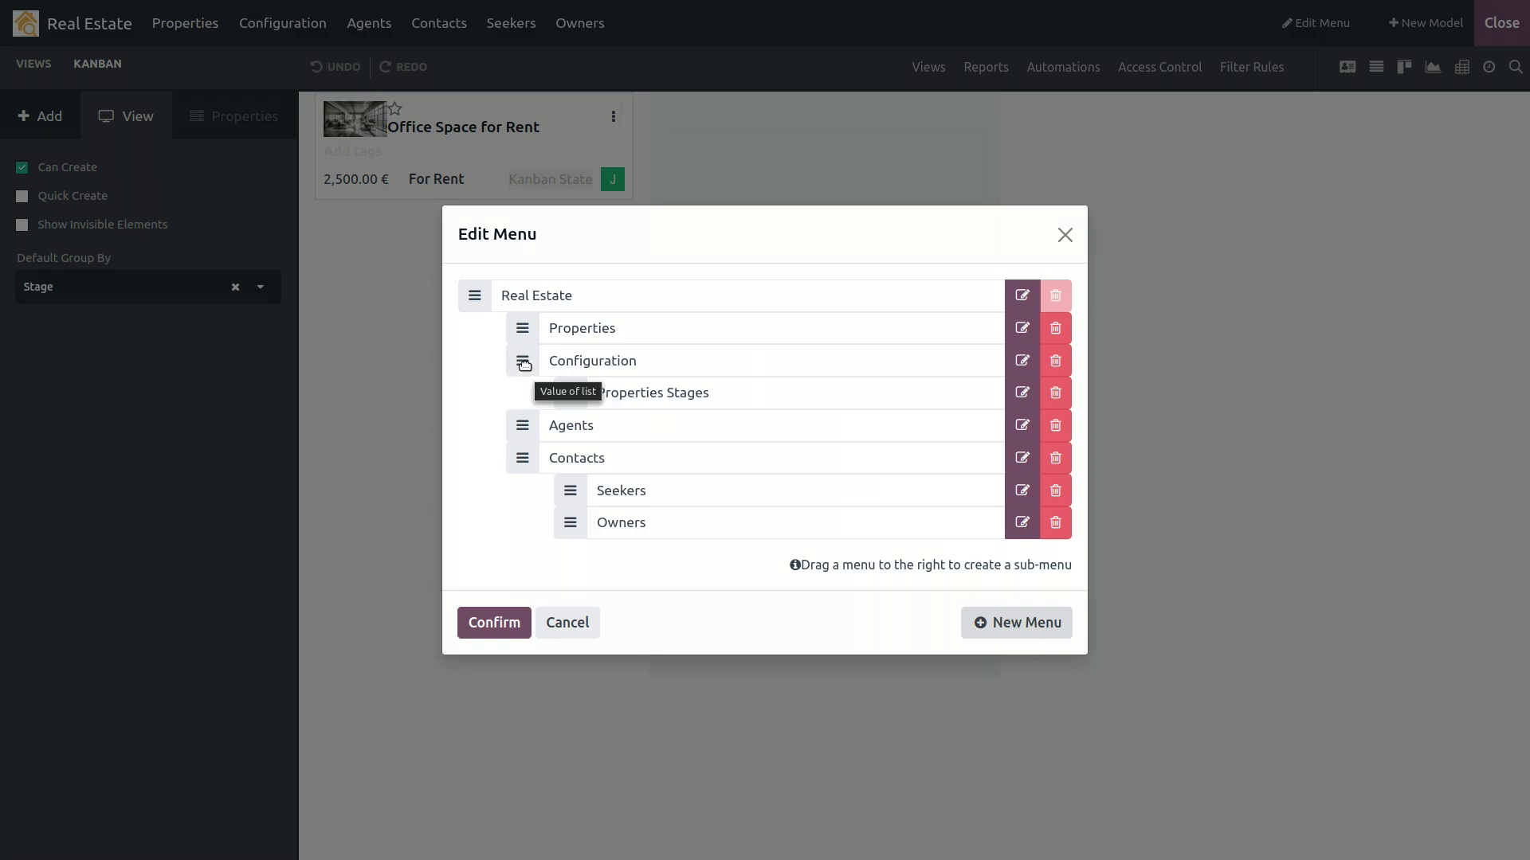
pyautogui.moveTo(524, 365); pyautogui.dragTo(506, 519)
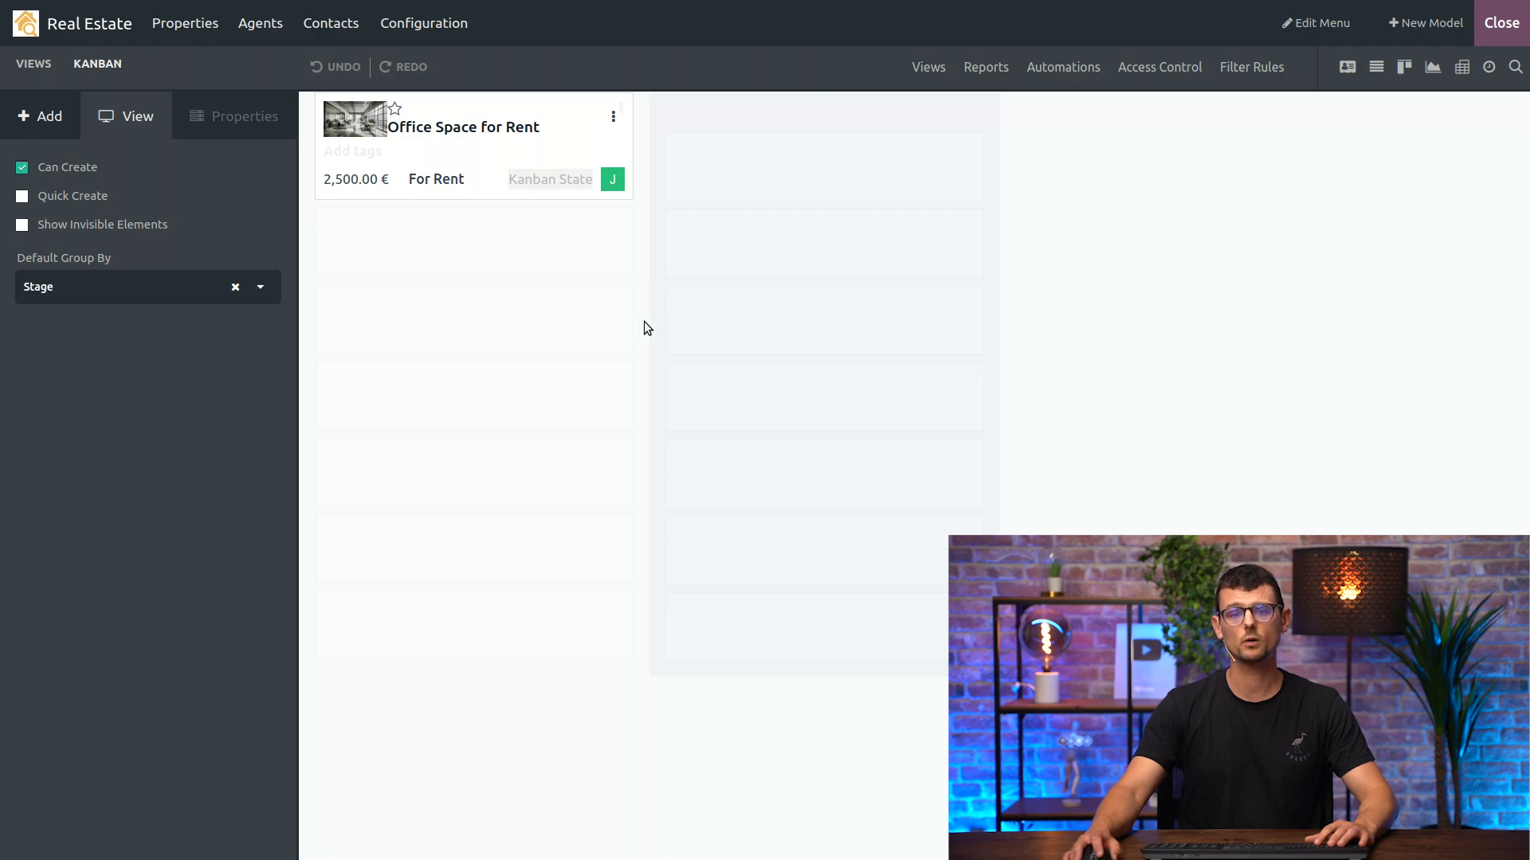
# - Open Filter Rules for the Properties model from the Studio toolbar
pyautogui.click(1250, 79)
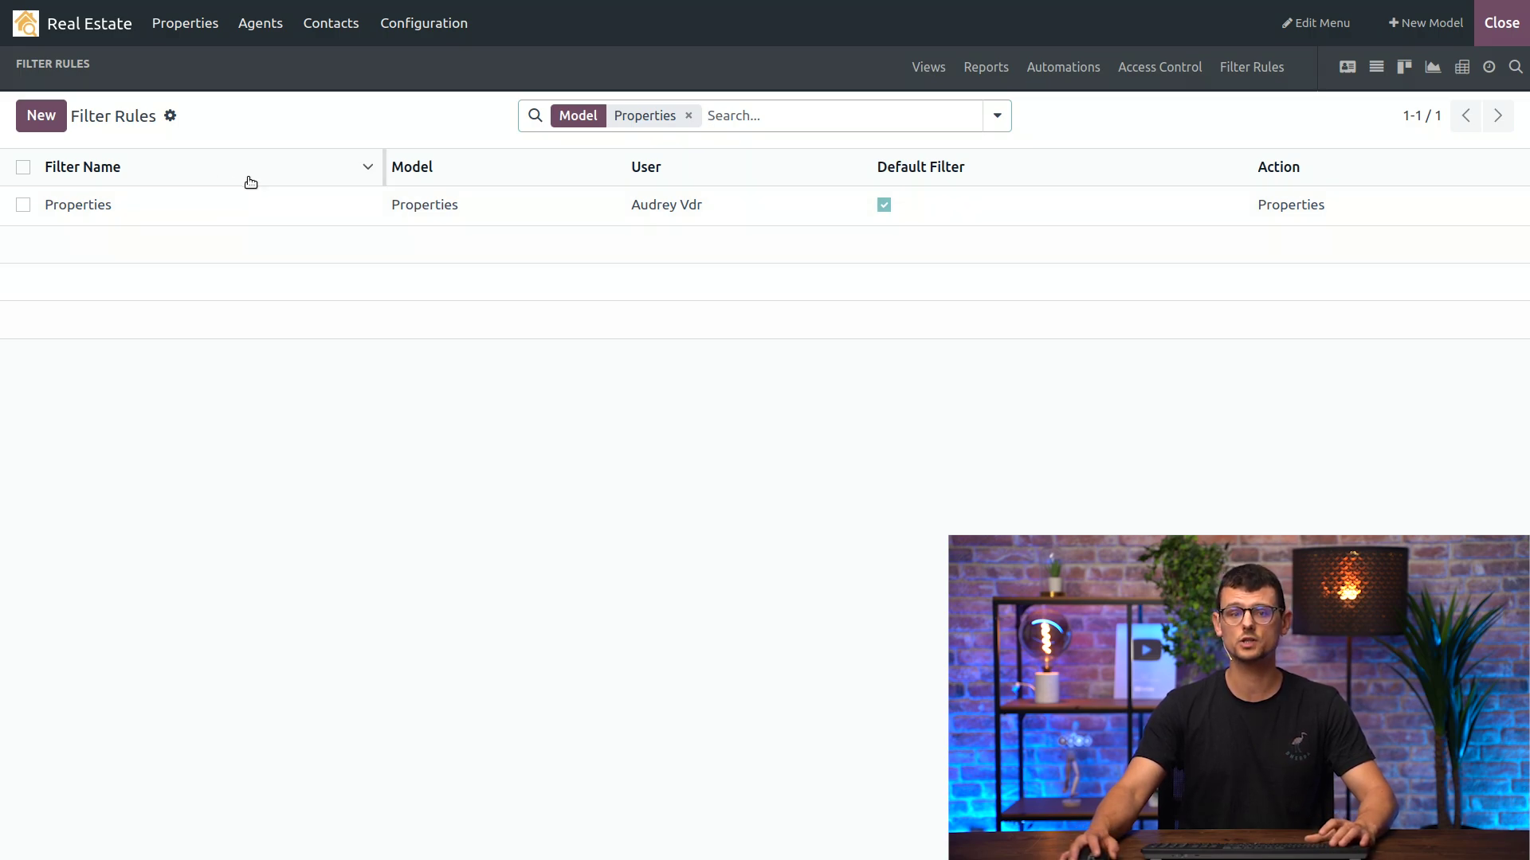
# - Create a default 'Seekers' filter rule on the Contact model, tied to the Seekers action
pyautogui.click(40, 119)
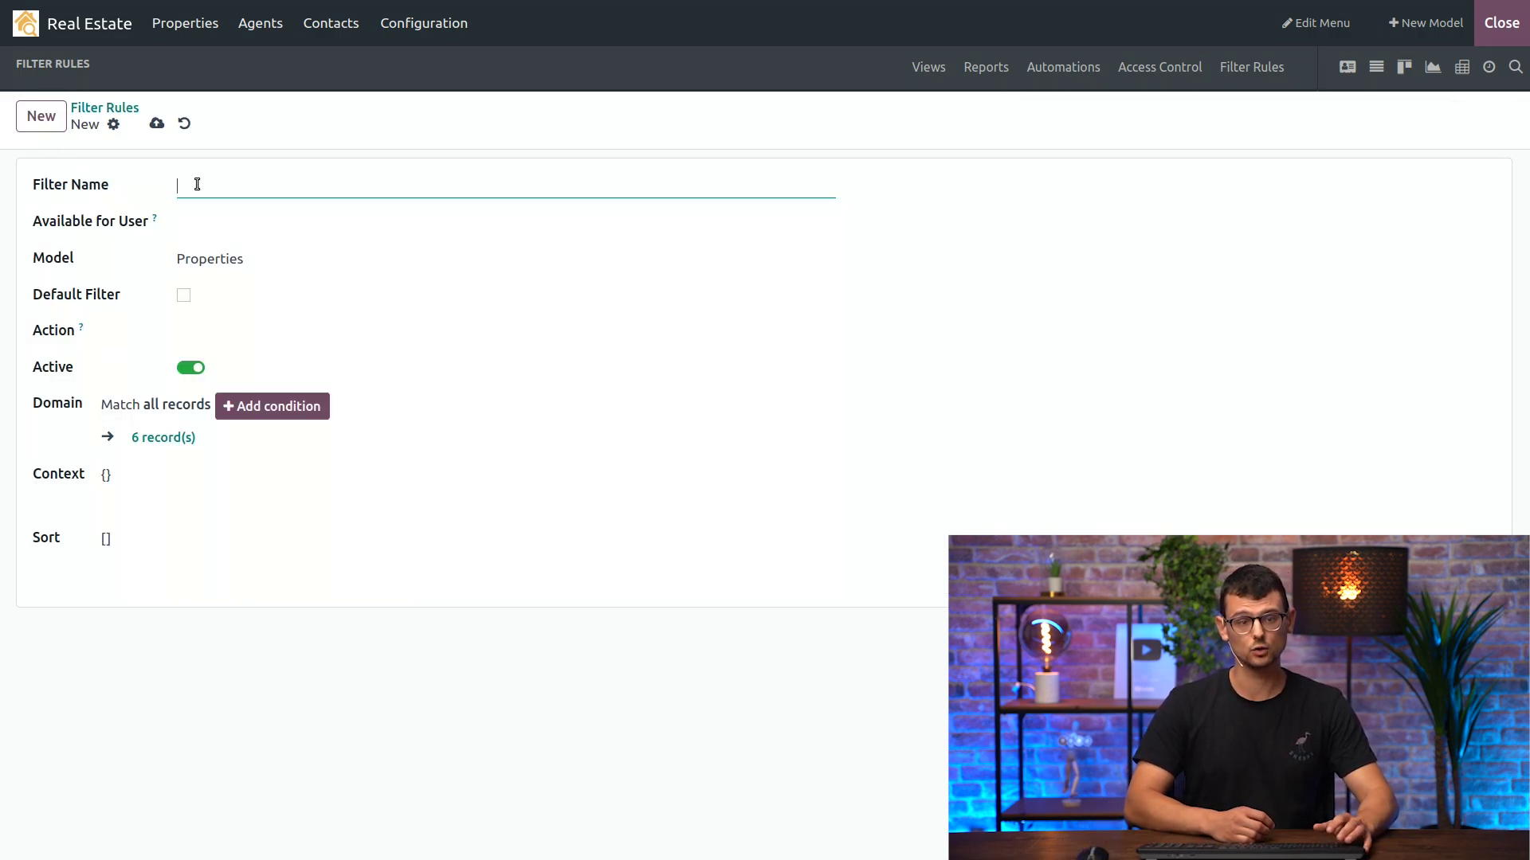
pyautogui.write('Seekers')
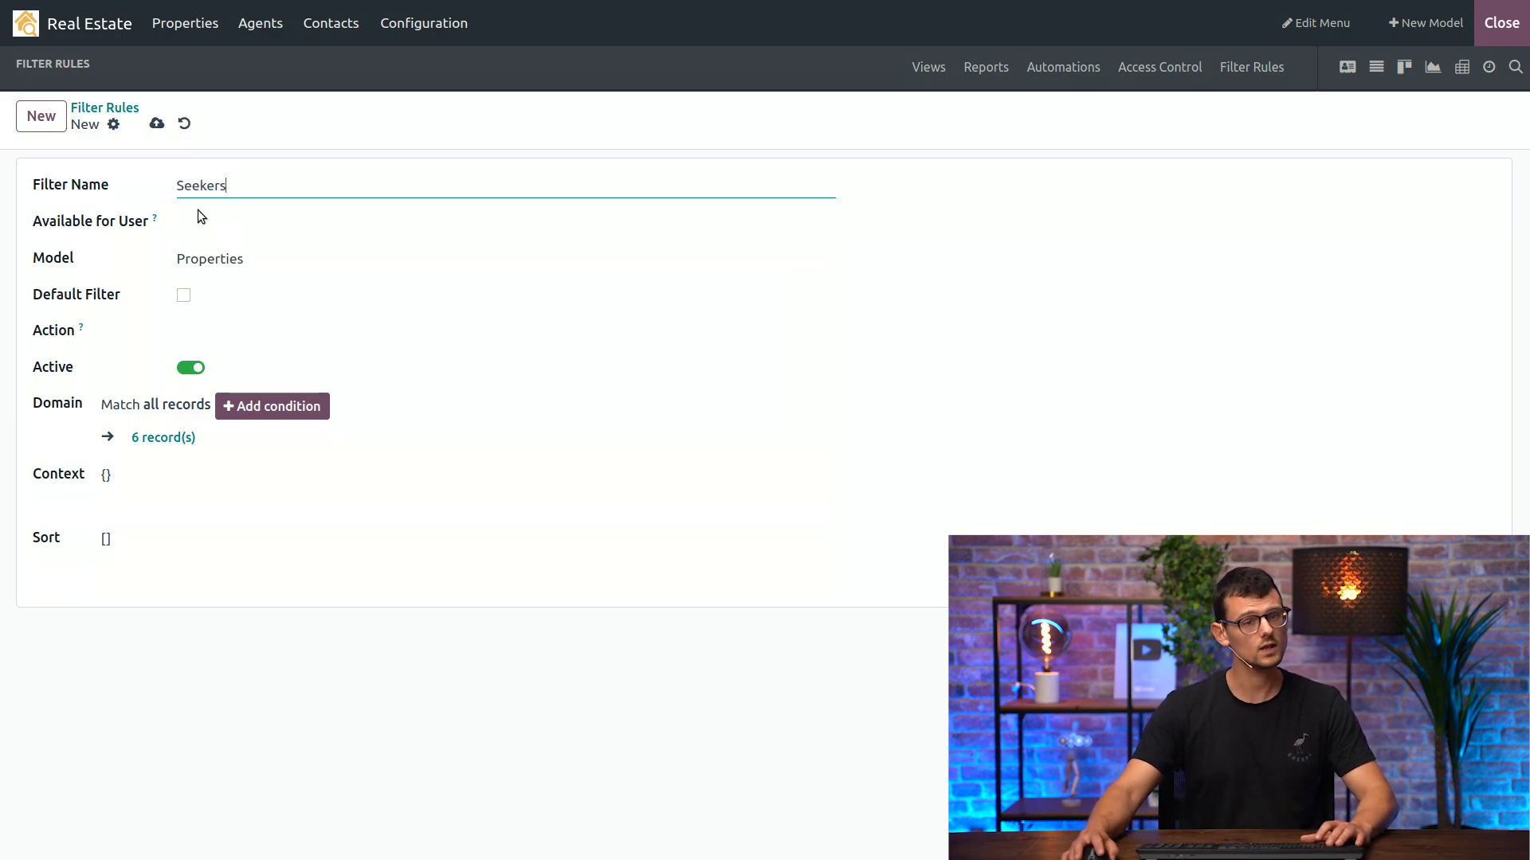
pyautogui.click(222, 263)
pyautogui.write('contact')
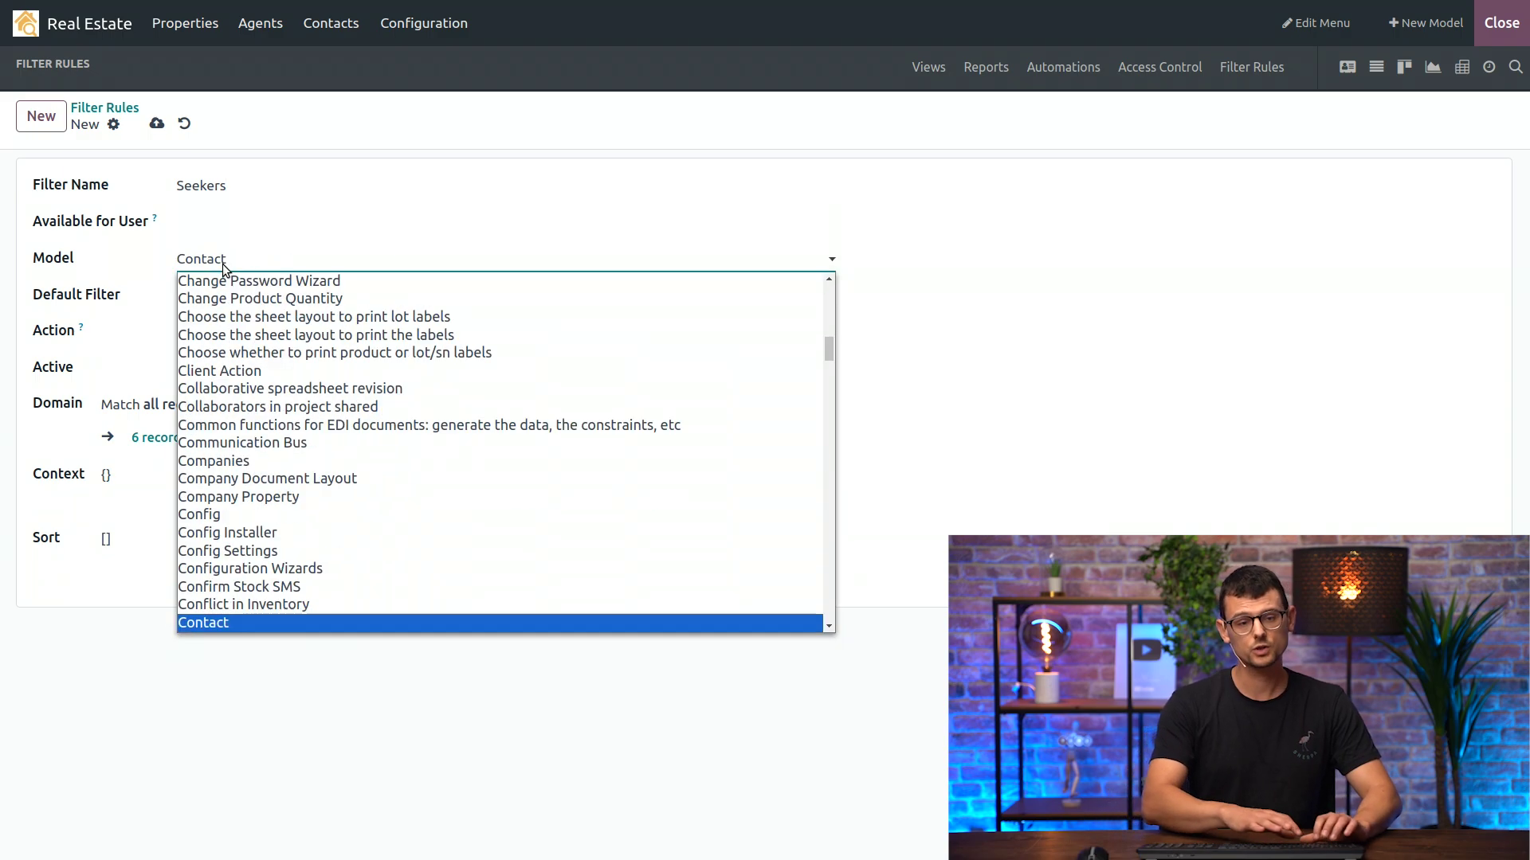
pyautogui.press('Return')
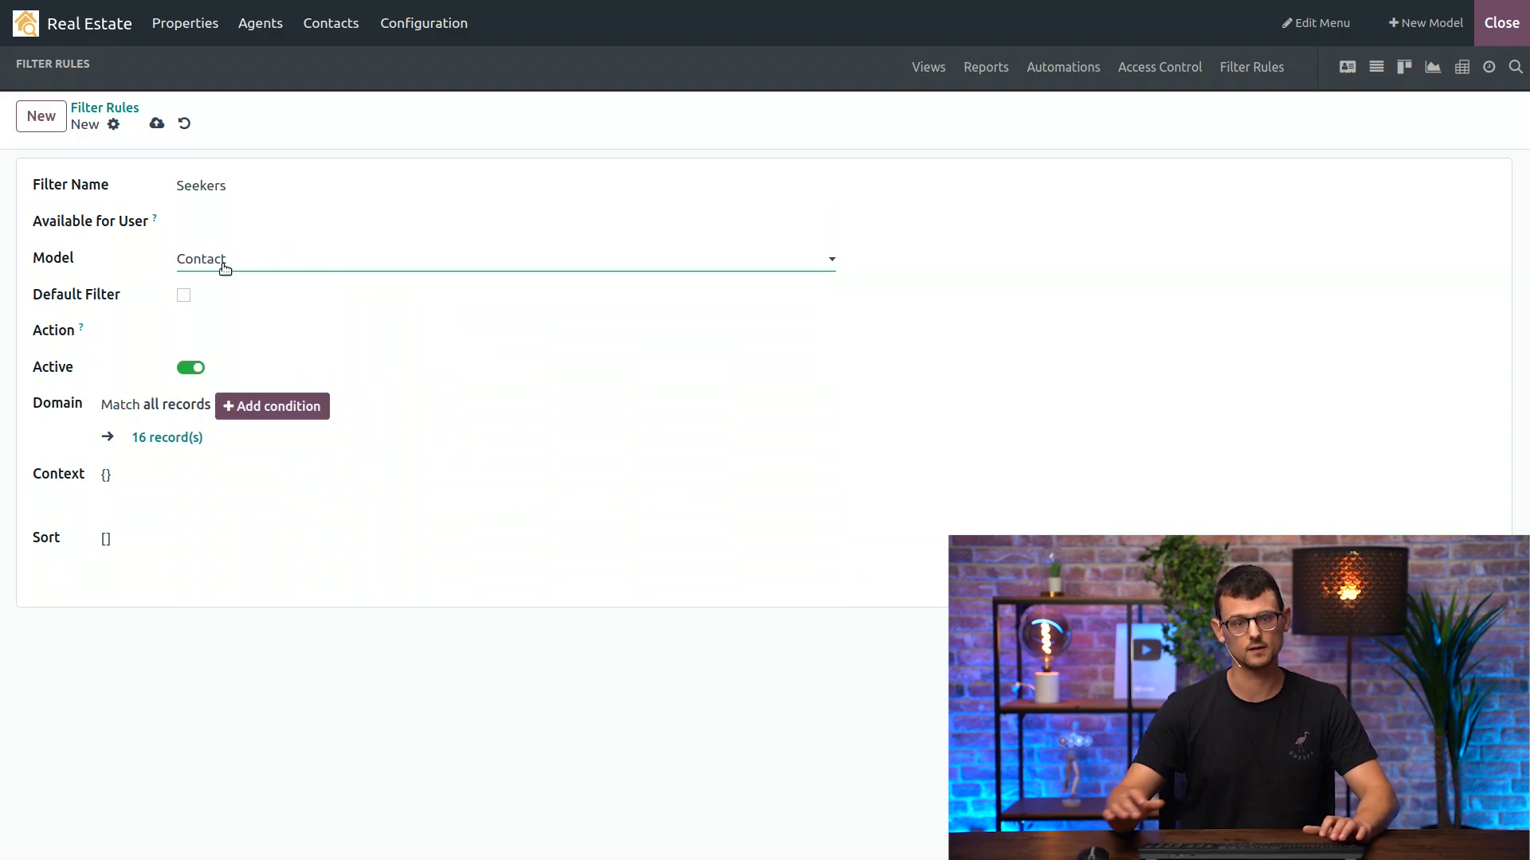
pyautogui.click(184, 300)
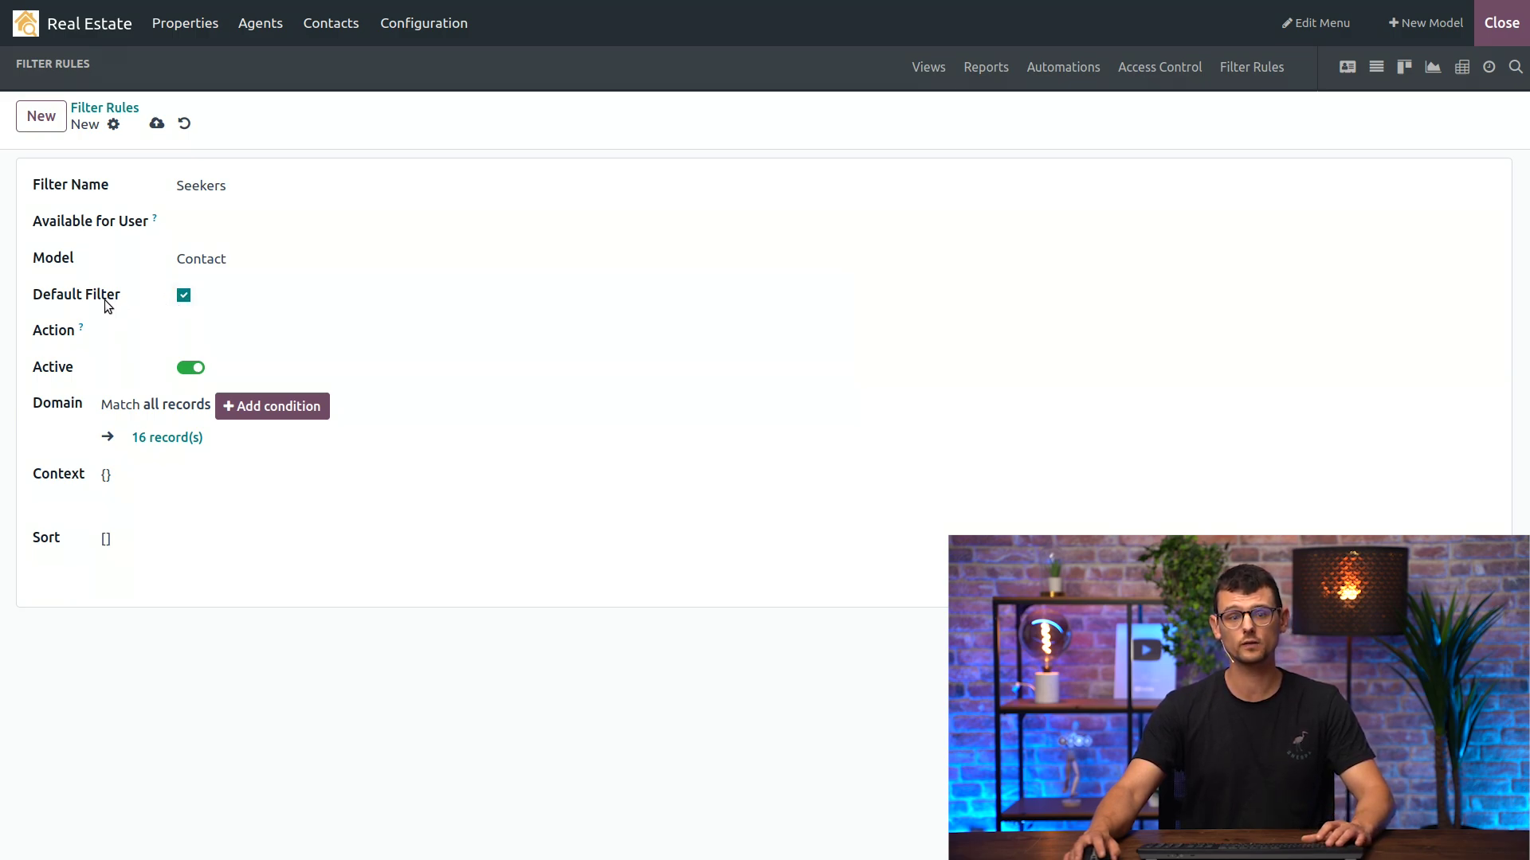
pyautogui.click(188, 326)
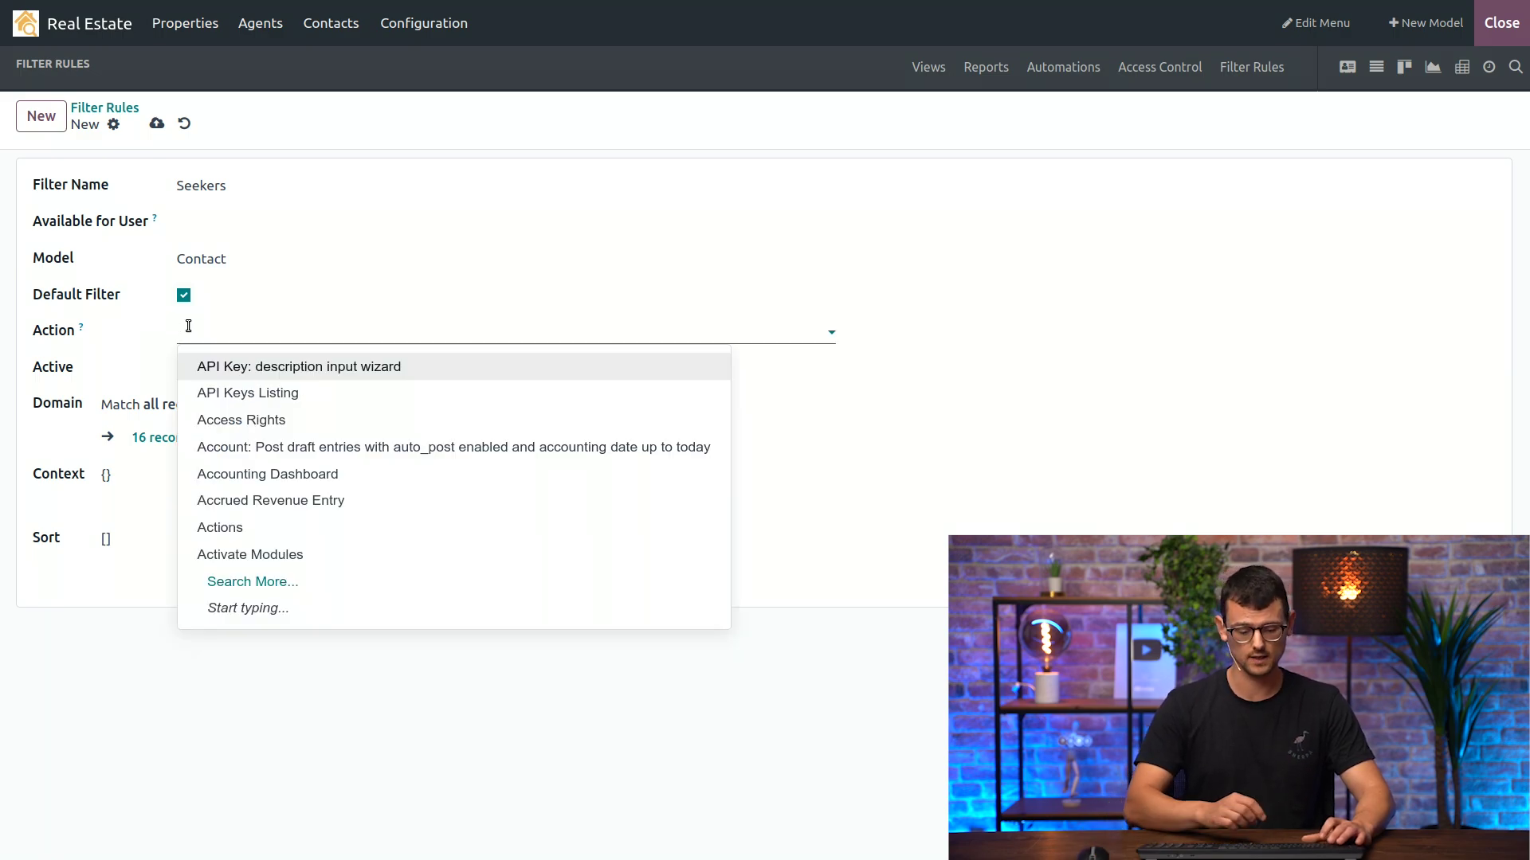
pyautogui.write('seekers')
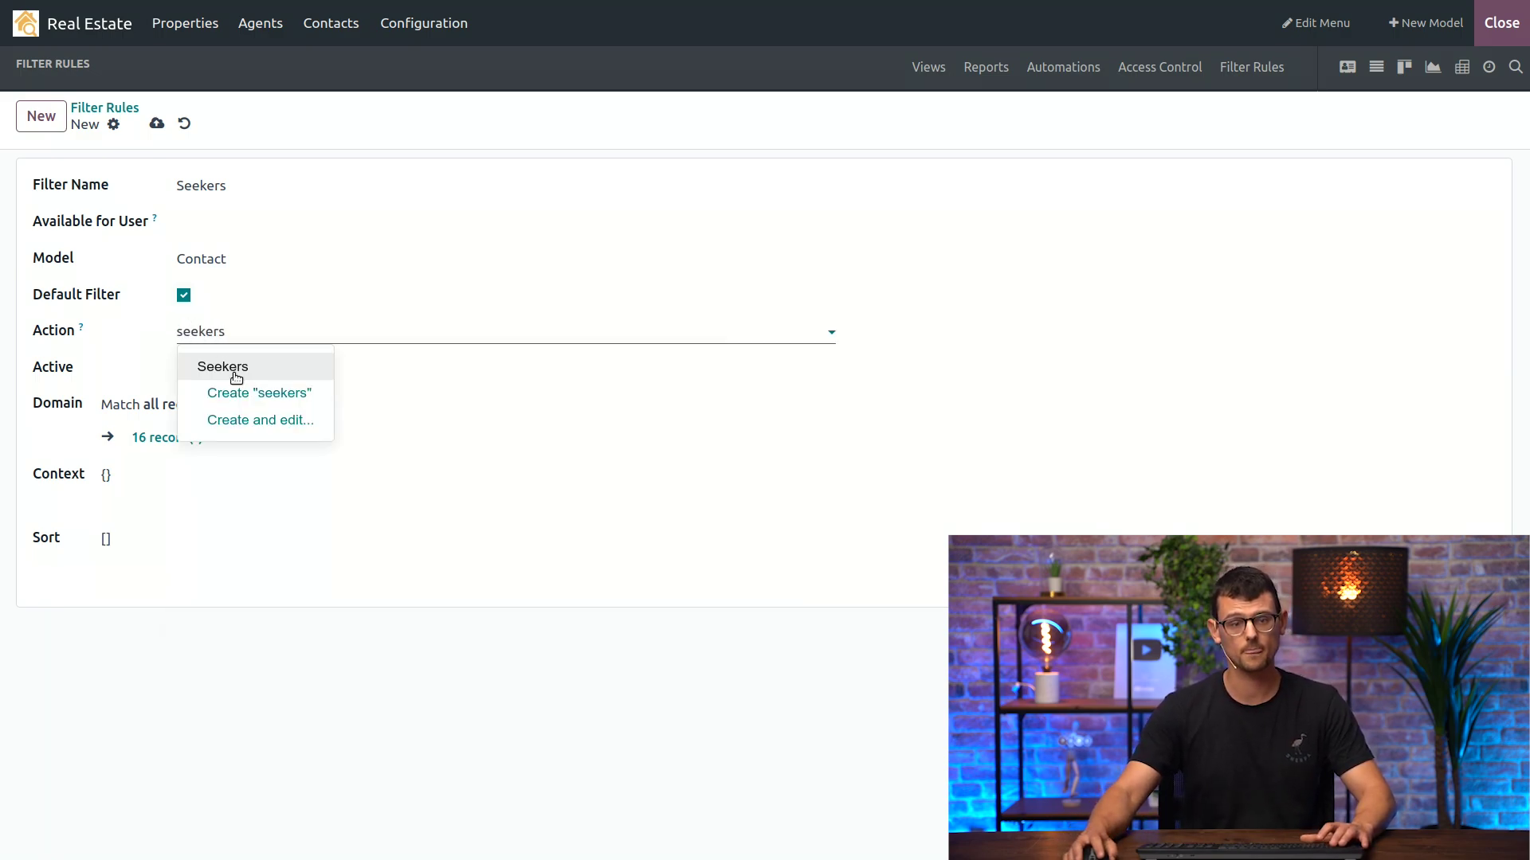
pyautogui.click(236, 368)
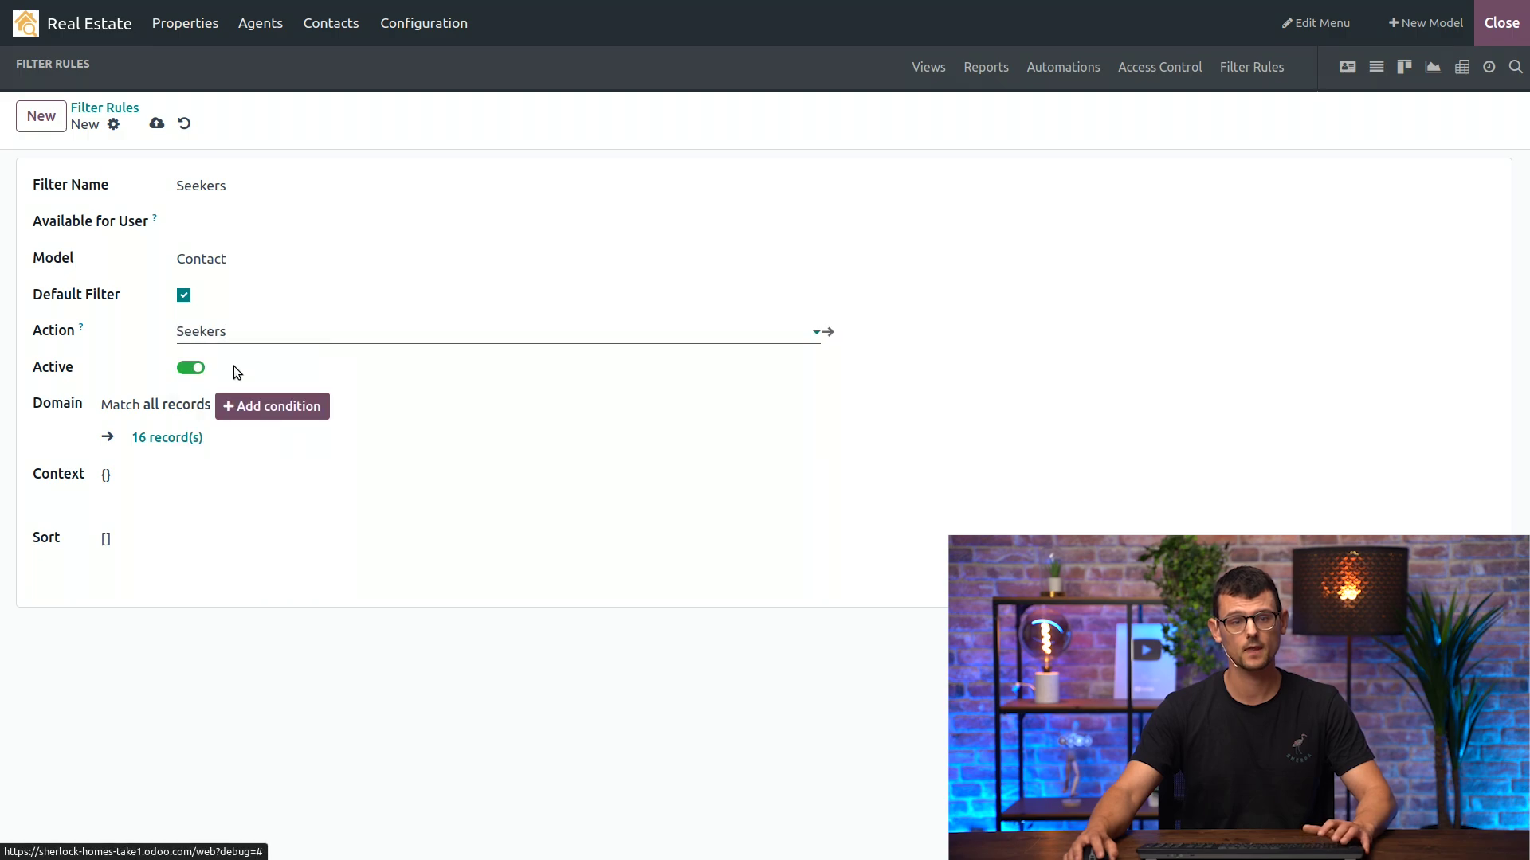
# - Add a domain rule Contact Type = Seeker to the Seekers filter
pyautogui.click(260, 409)
pyautogui.click(248, 435)
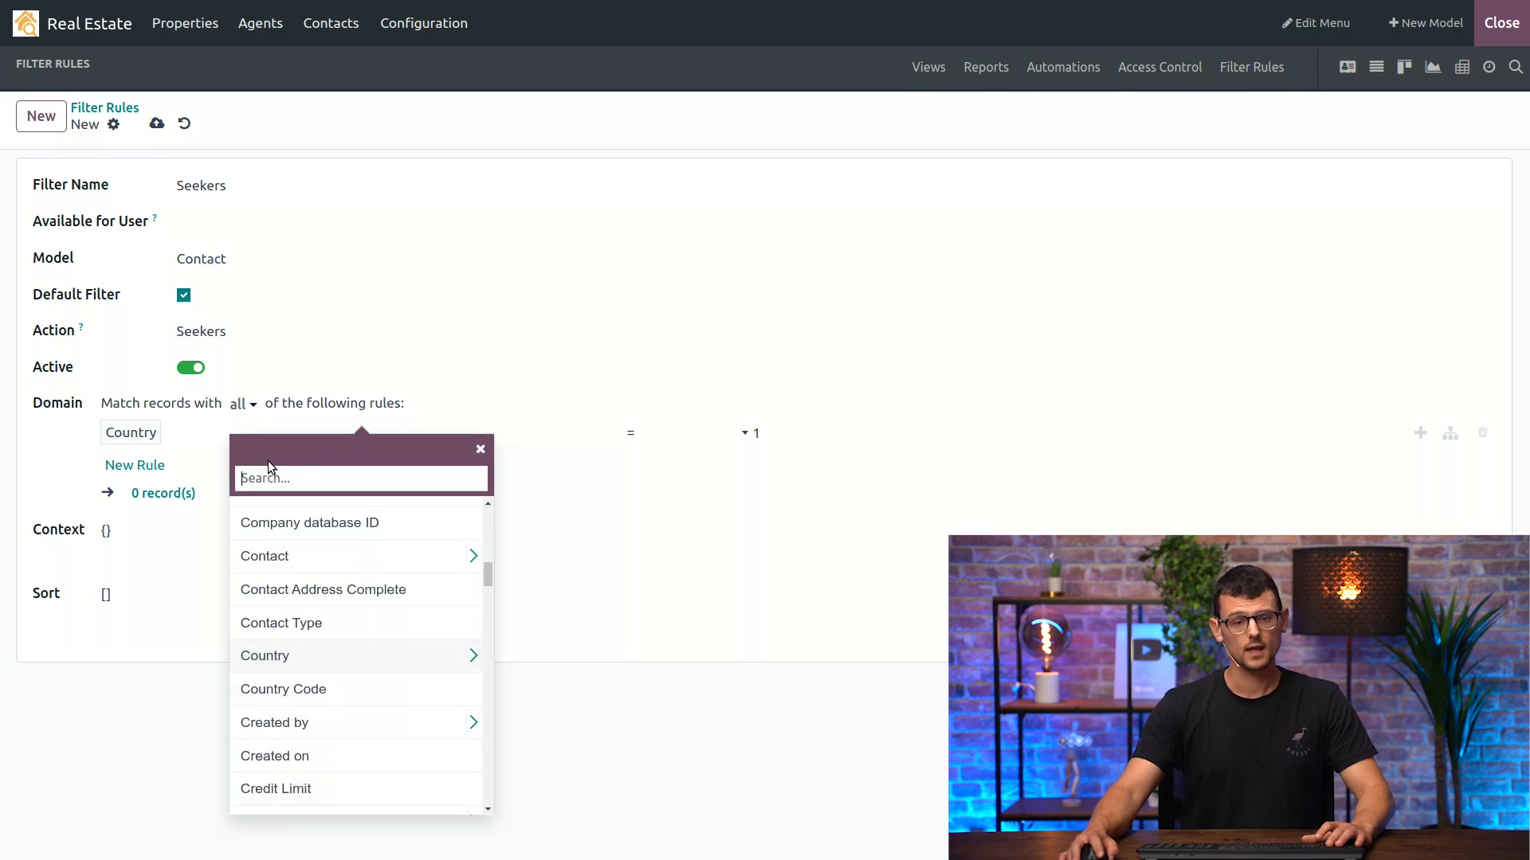
pyautogui.write('cona')
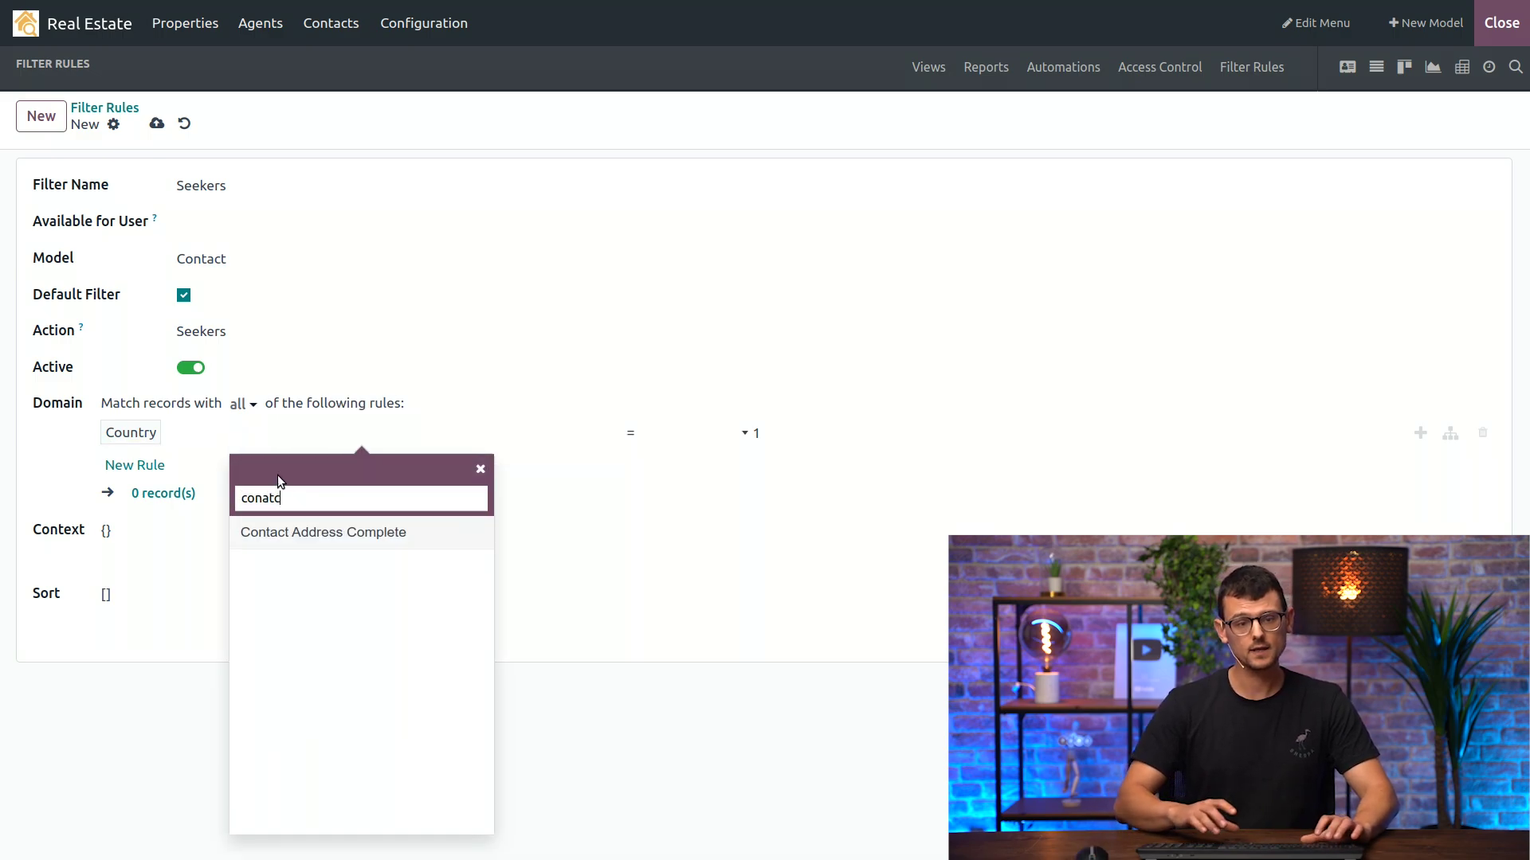
pyautogui.press('BackSpace')
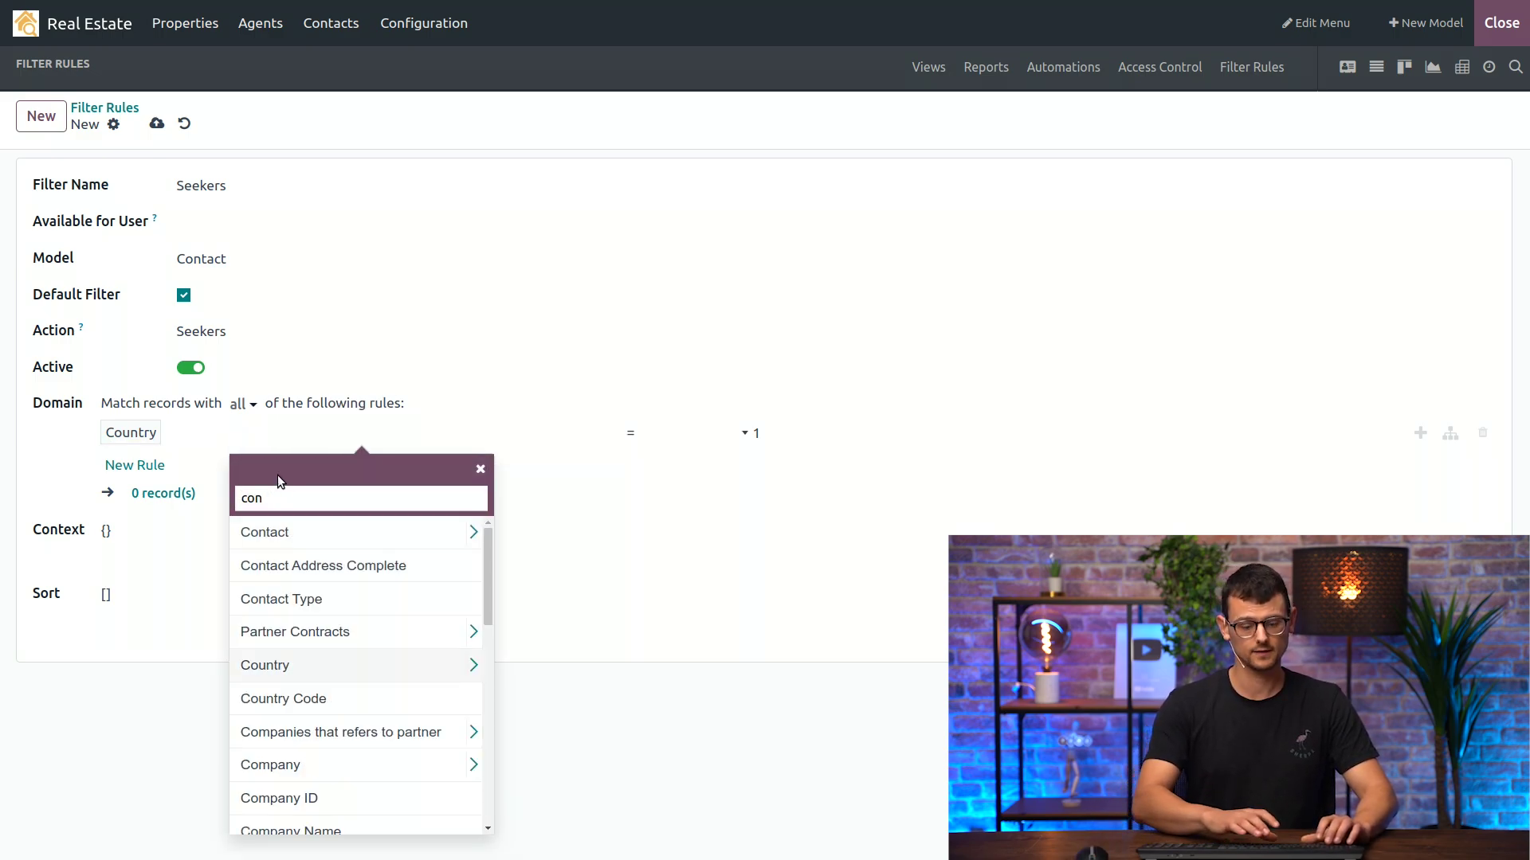
pyautogui.write('tac')
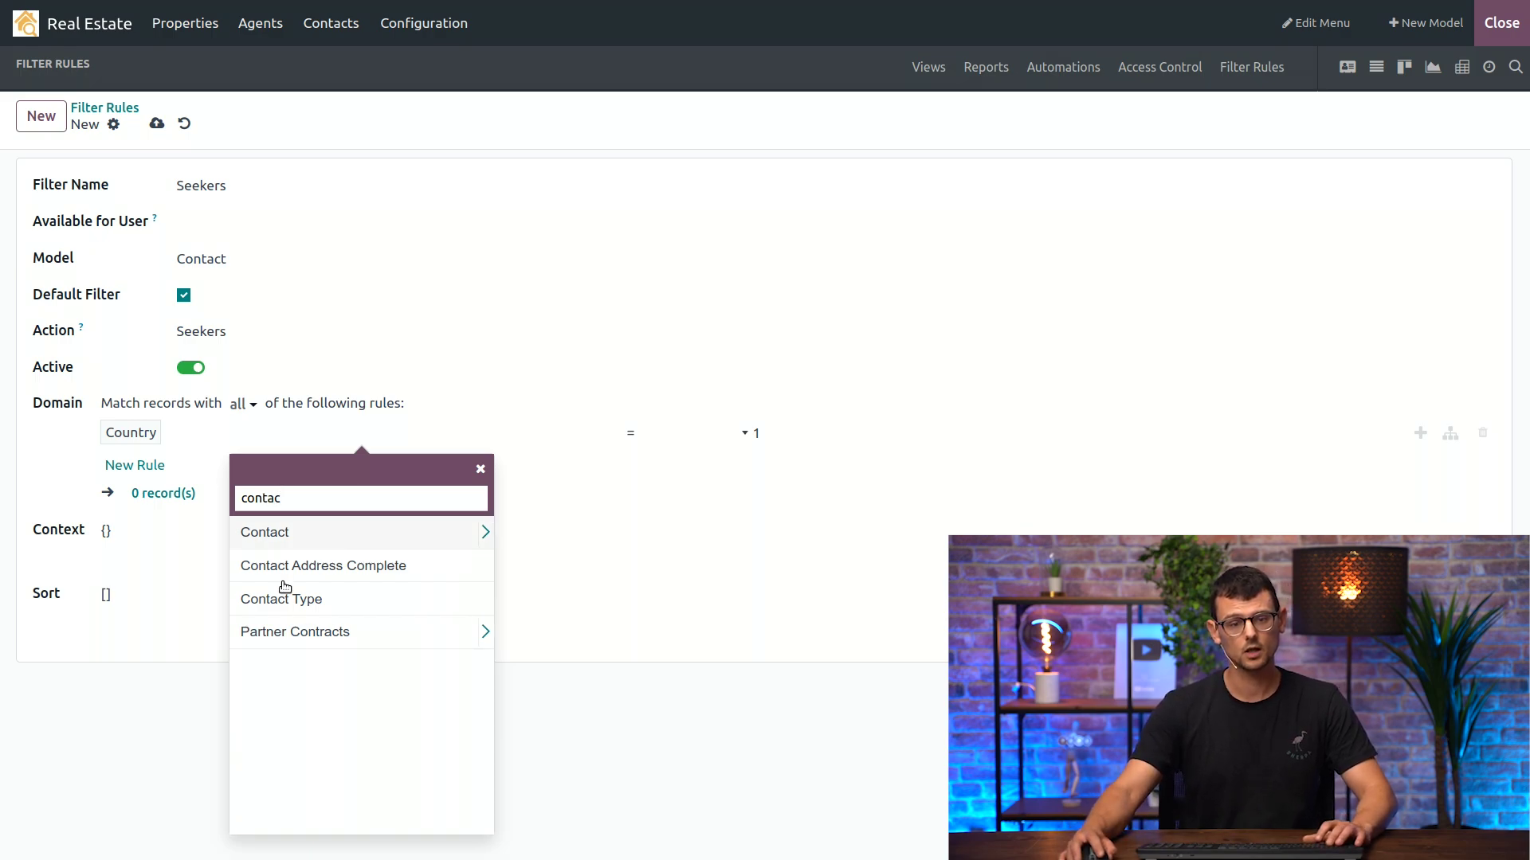
pyautogui.click(288, 599)
pyautogui.click(817, 430)
pyautogui.click(773, 470)
# - Add a second rule Contact Type = Both and match any of the rules
pyautogui.click(1418, 437)
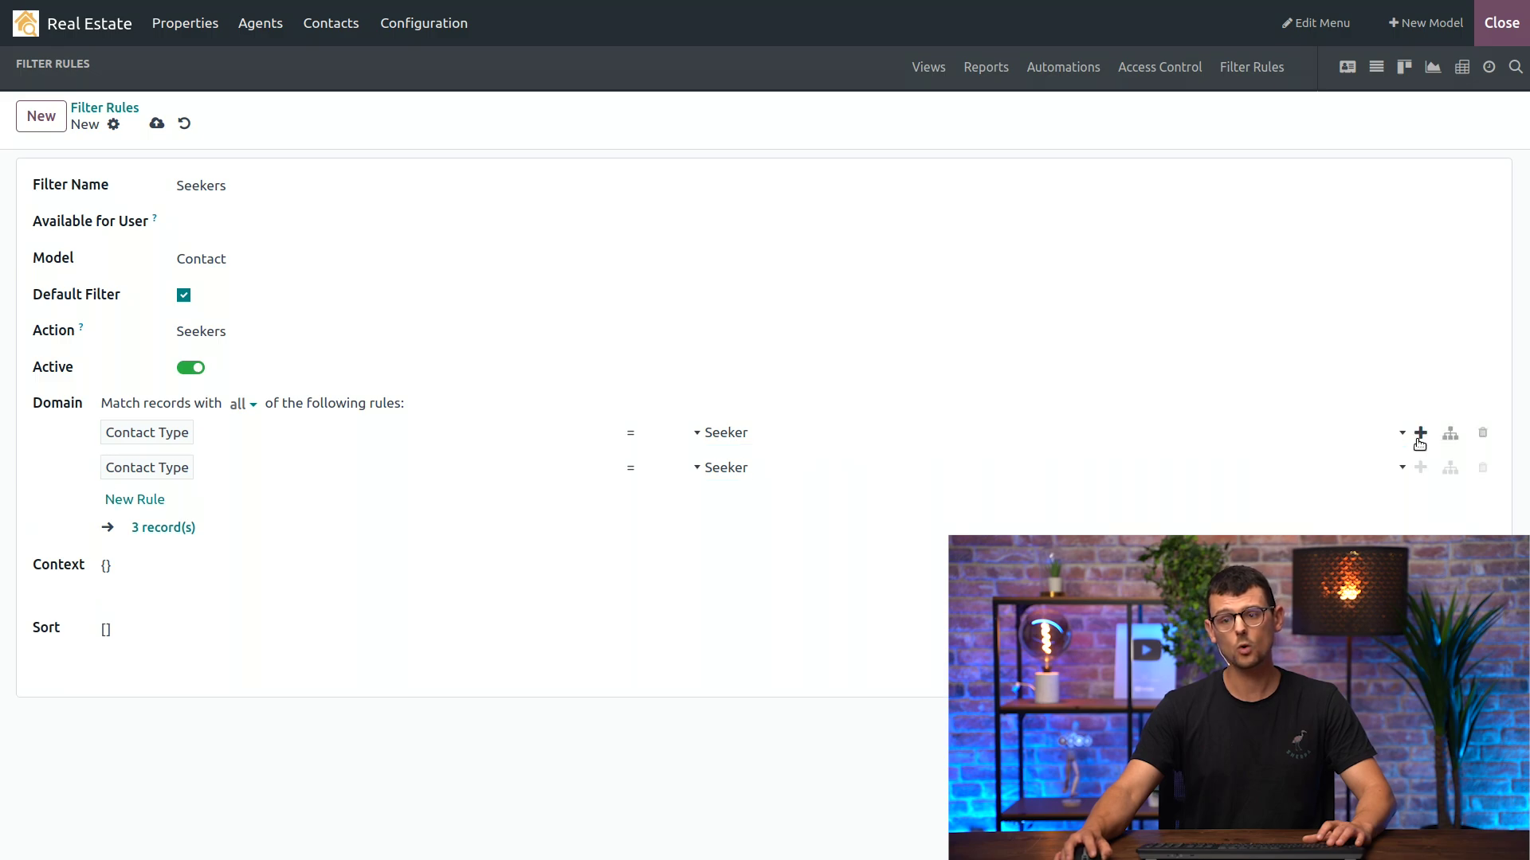
pyautogui.click(750, 476)
pyautogui.click(736, 524)
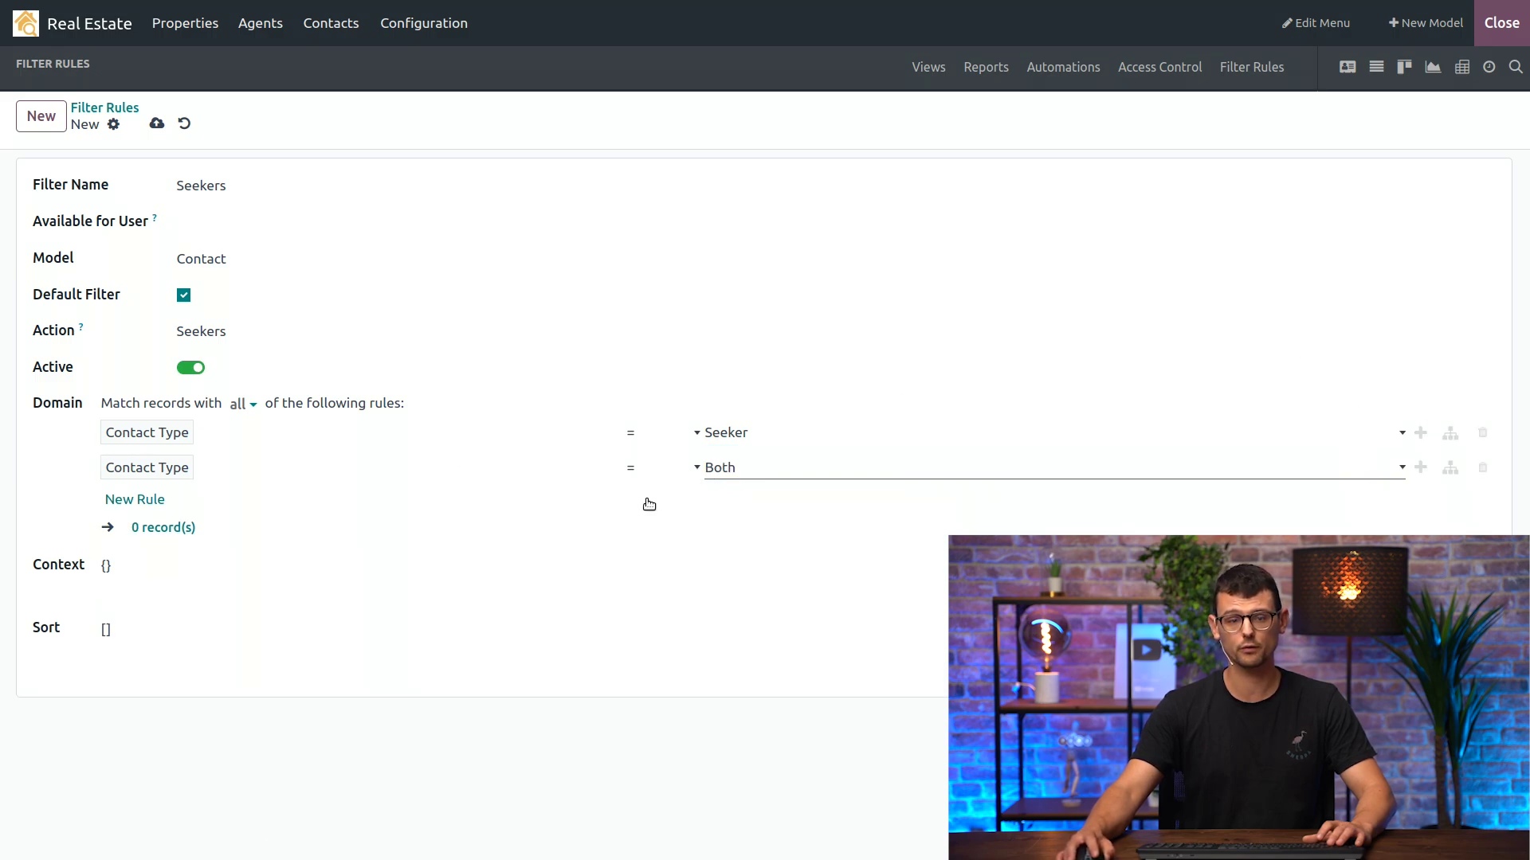
pyautogui.click(248, 407)
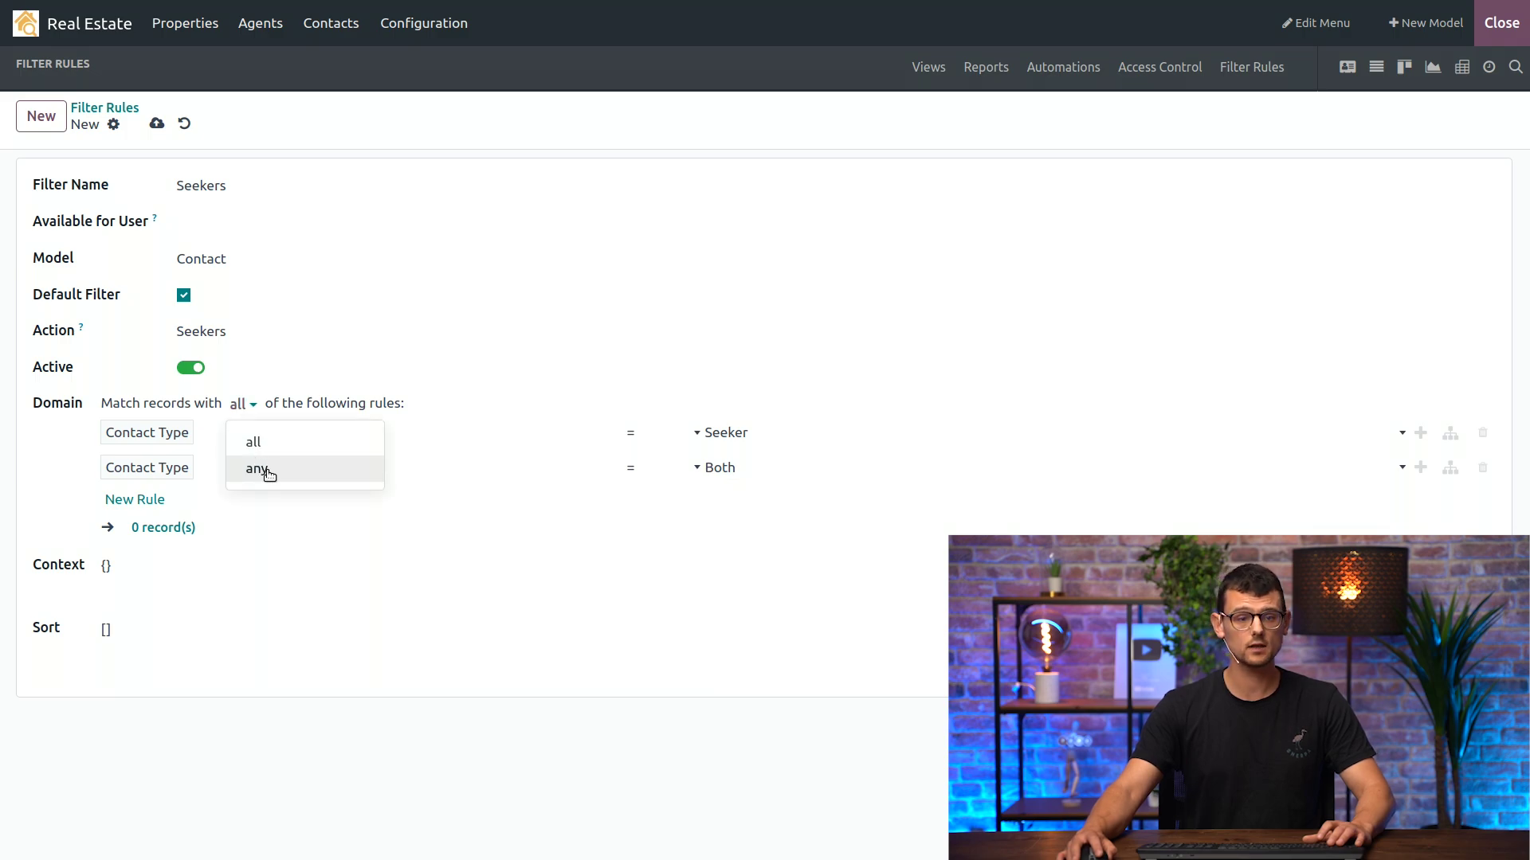
pyautogui.click(266, 473)
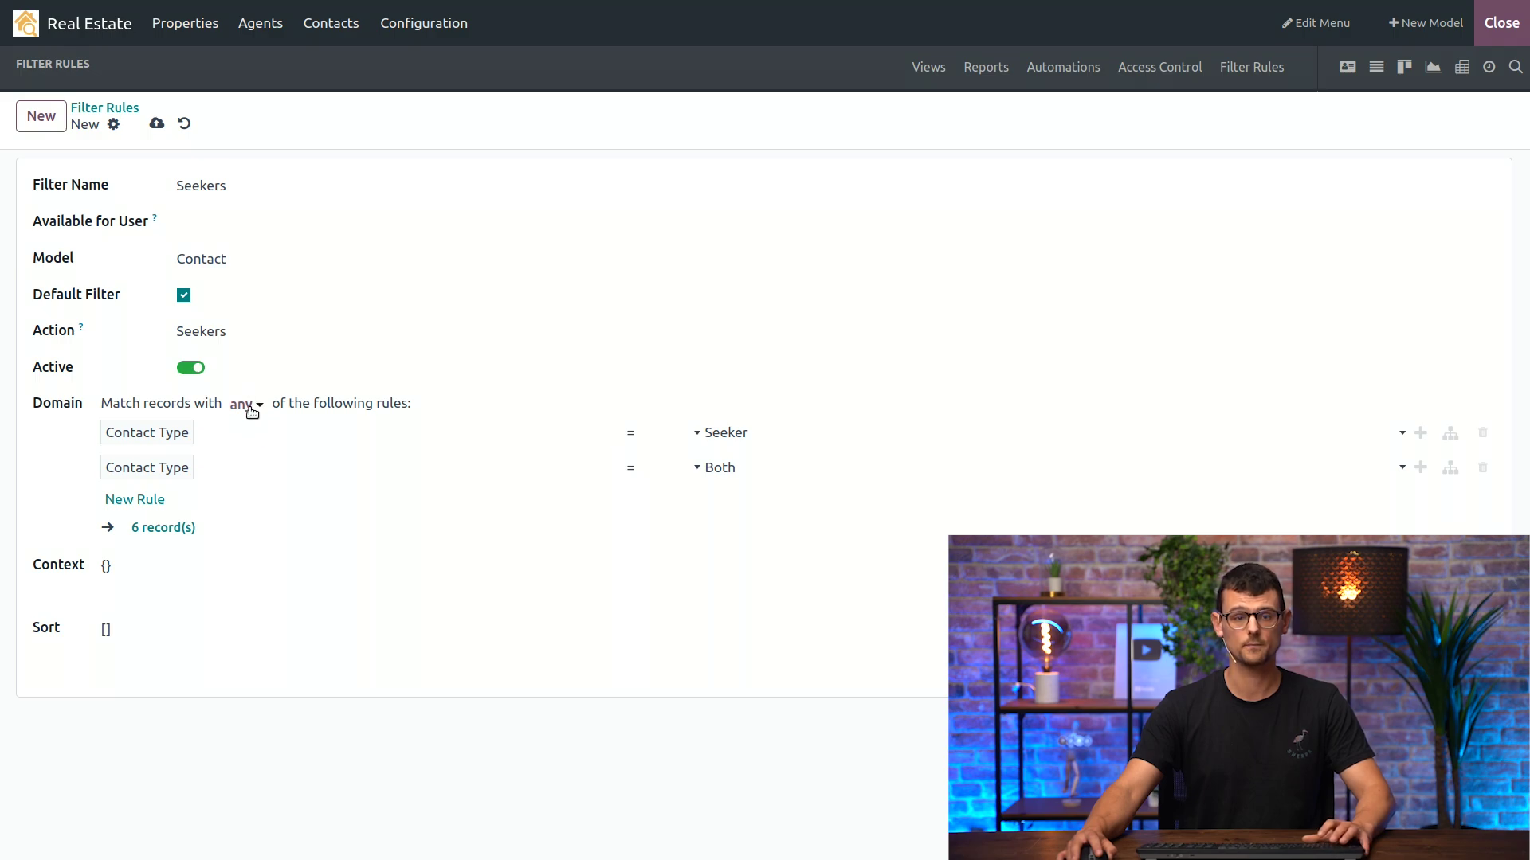
# - Save the Seekers rule, duplicate it, and rename the copy to 'Owners'
pyautogui.click(156, 124)
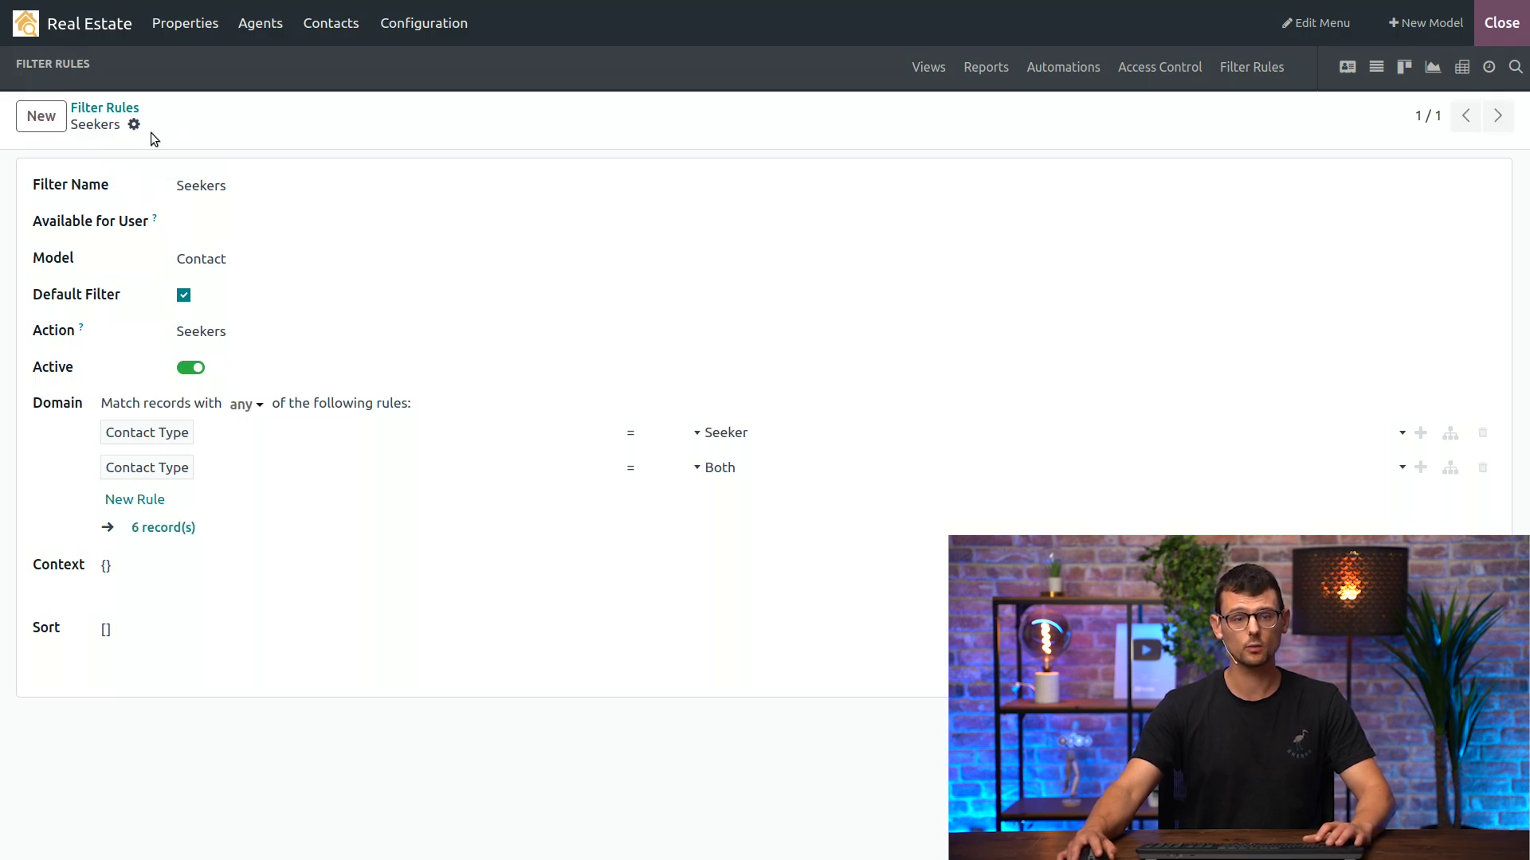
pyautogui.click(133, 125)
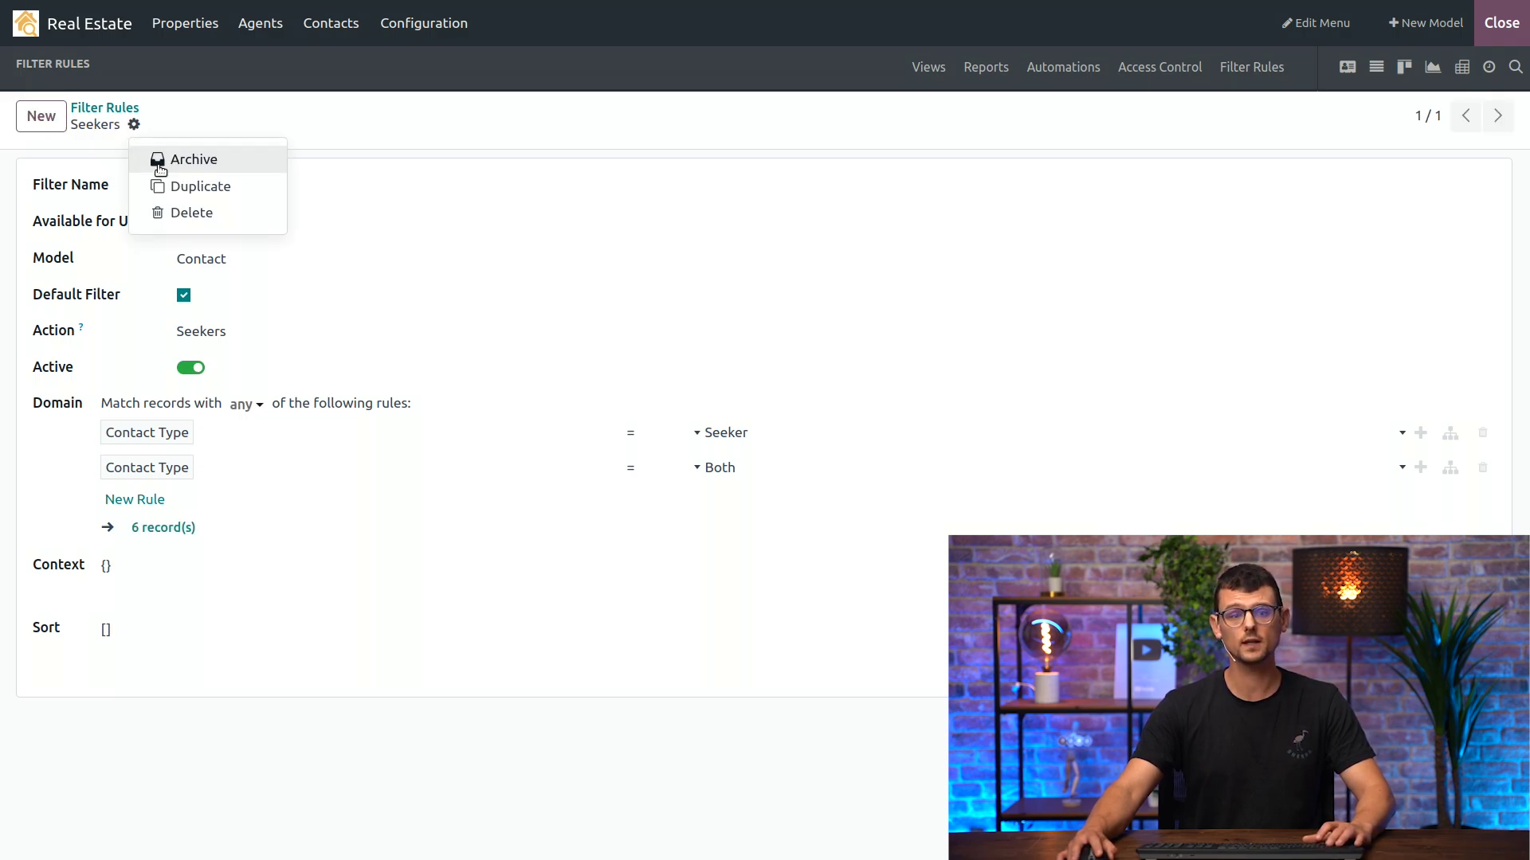
pyautogui.click(202, 190)
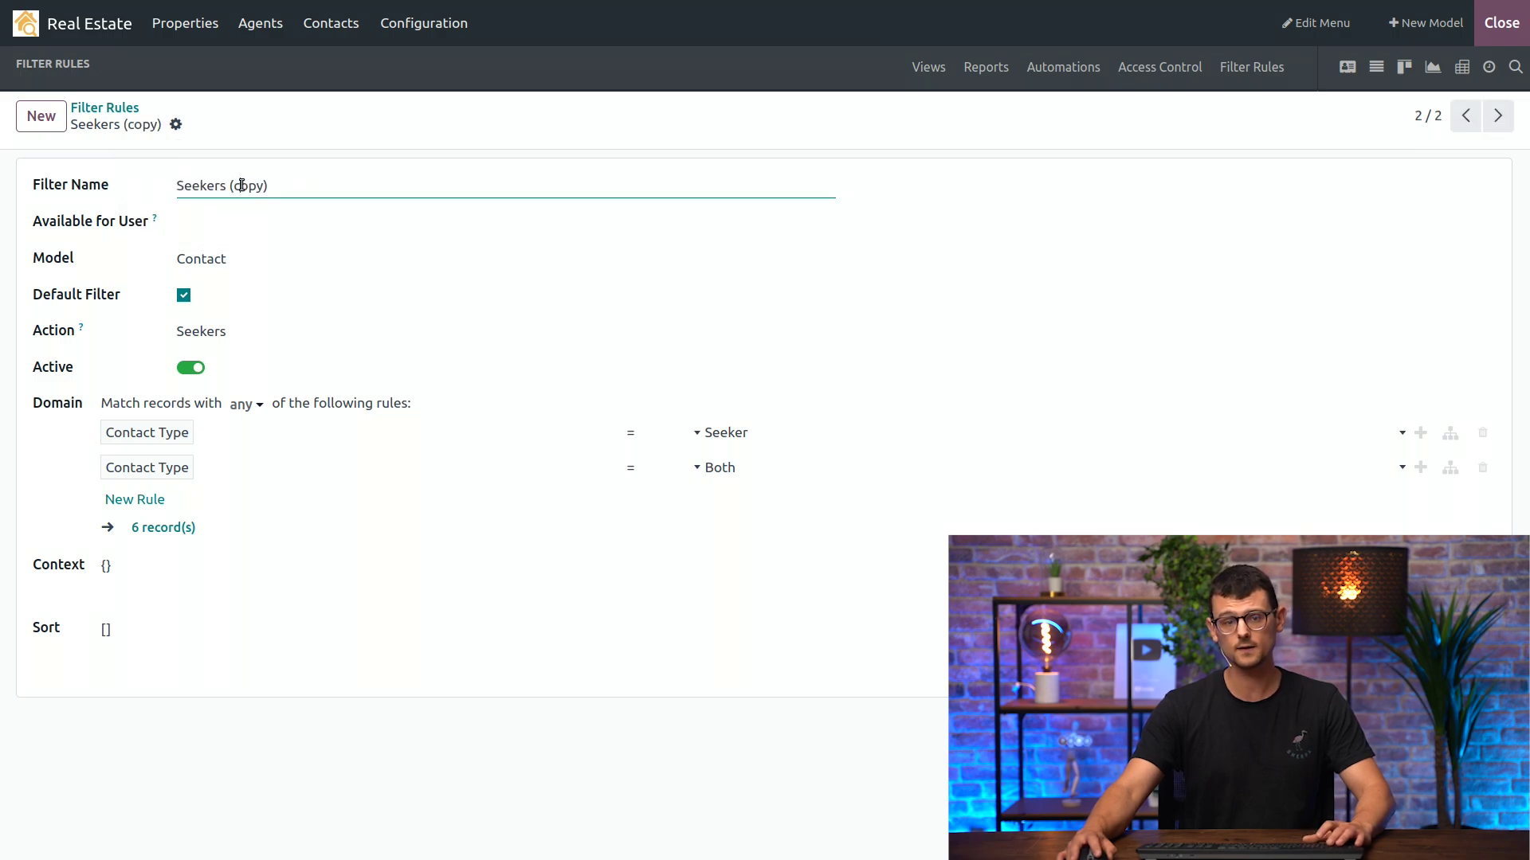
pyautogui.moveTo(263, 186); pyautogui.dragTo(115, 186)
pyautogui.press('BackSpace')
pyautogui.press('Delete')
pyautogui.write('Owners')
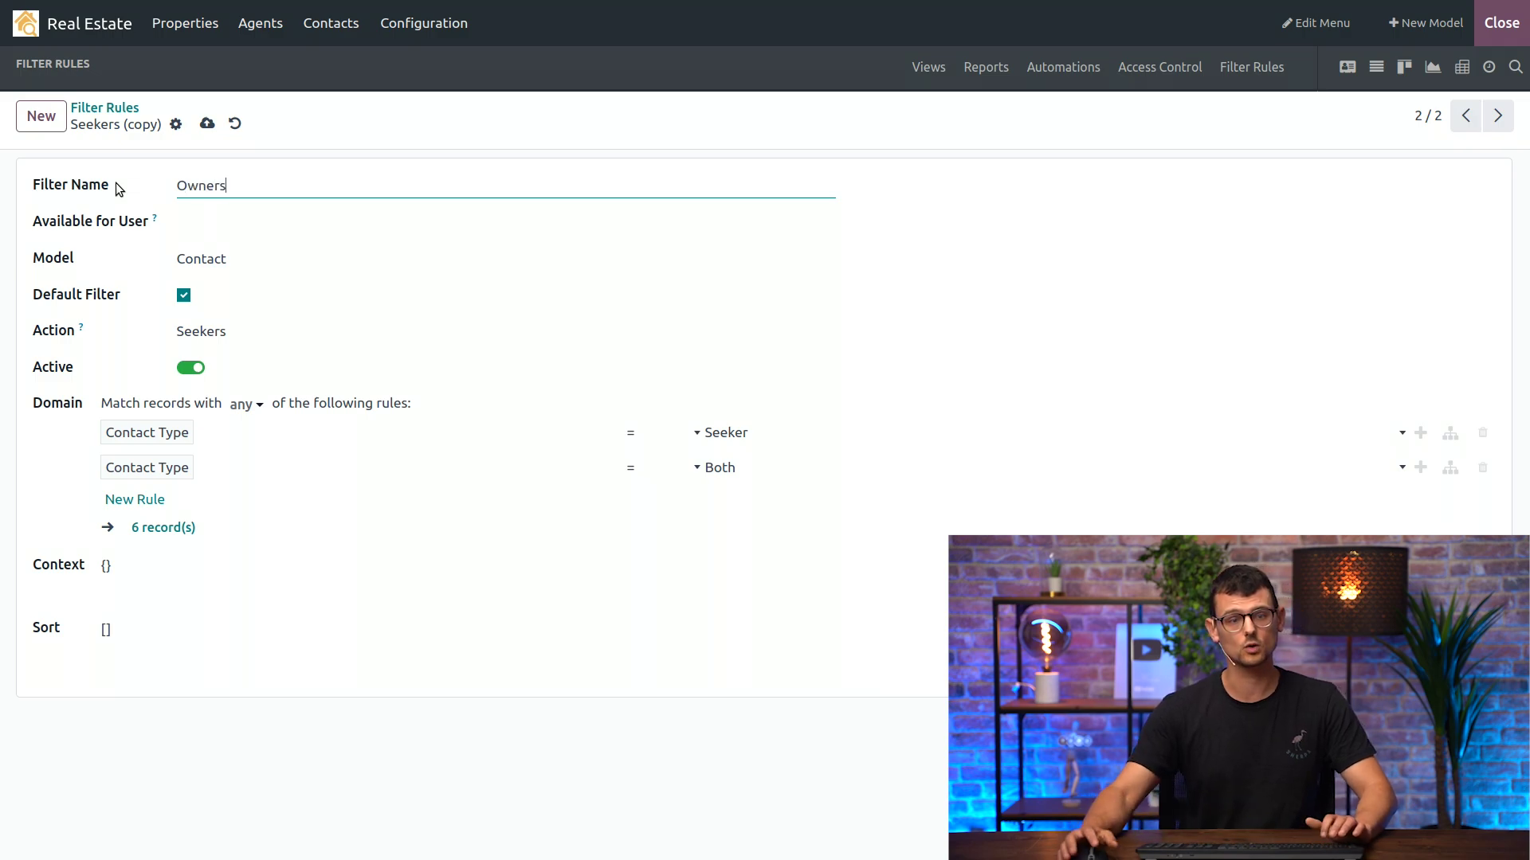
# - Tie the Owners rule to the Owners action and change its first rule value to Owner
pyautogui.click(237, 331)
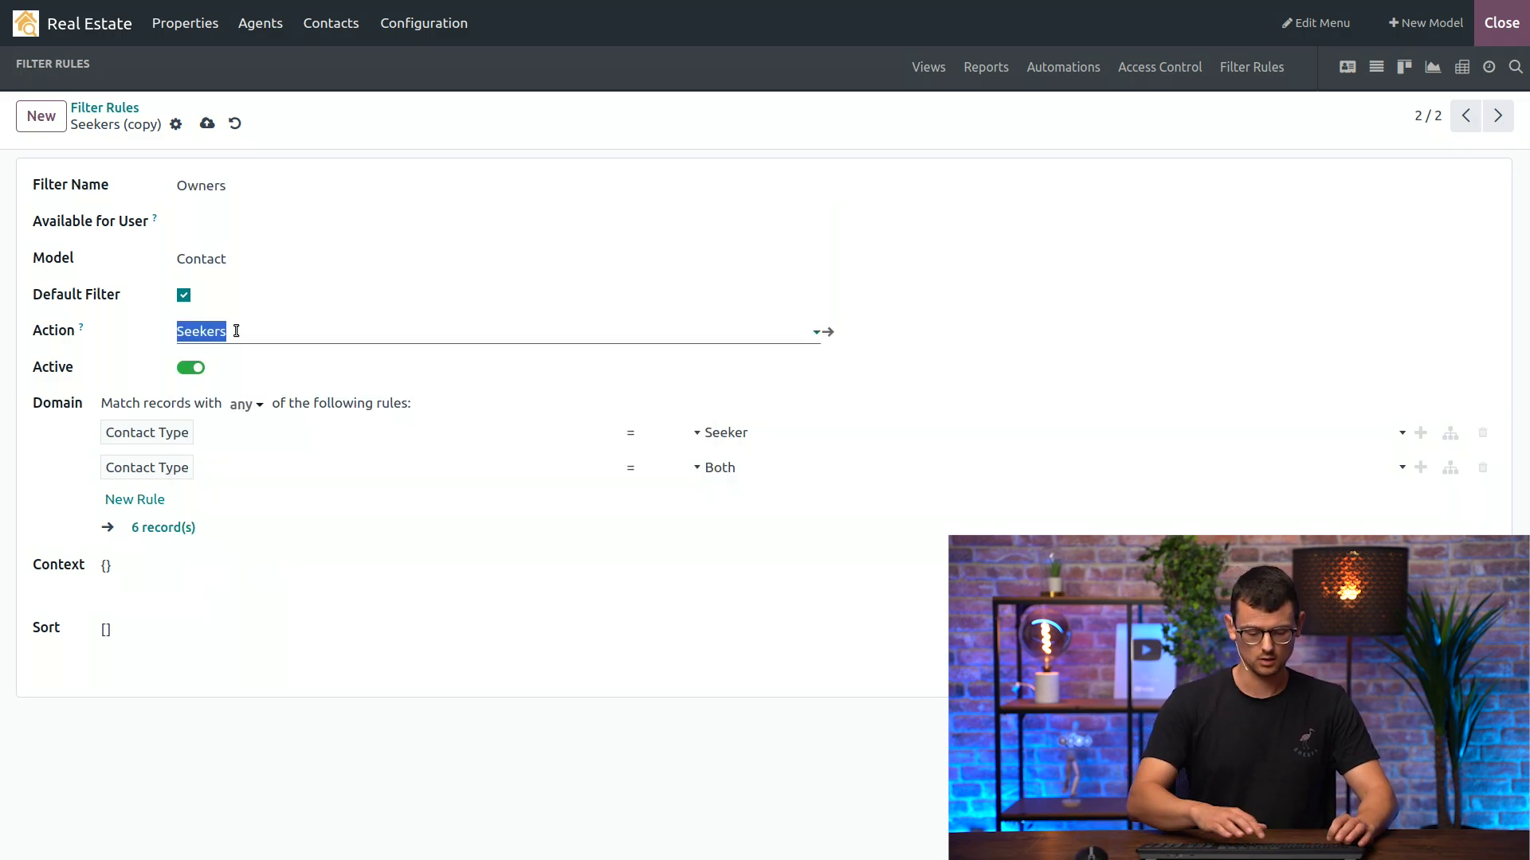
pyautogui.write('Owner')
pyautogui.click(226, 365)
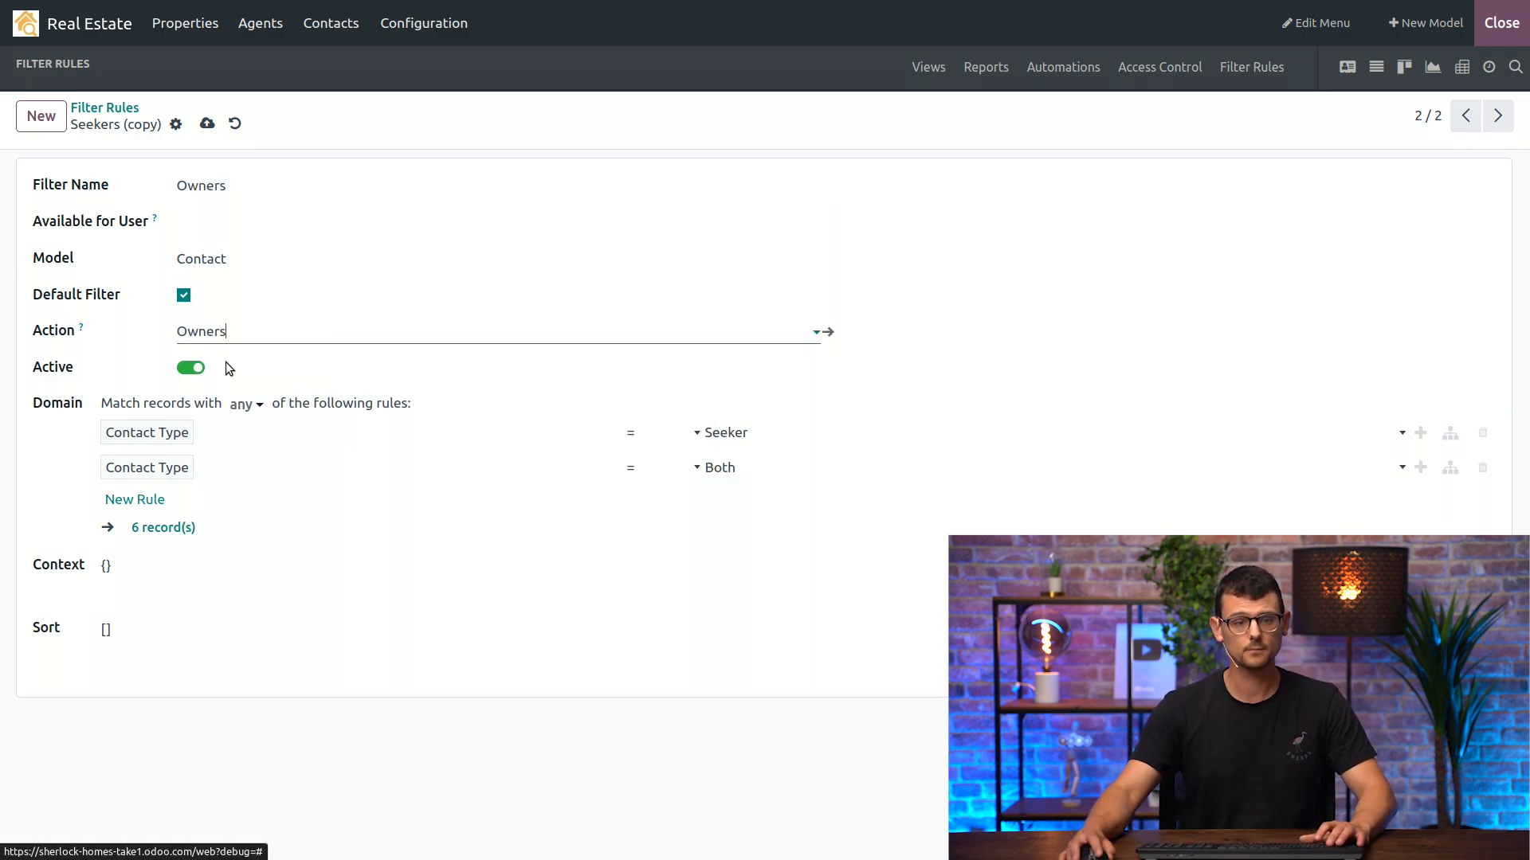
pyautogui.click(763, 434)
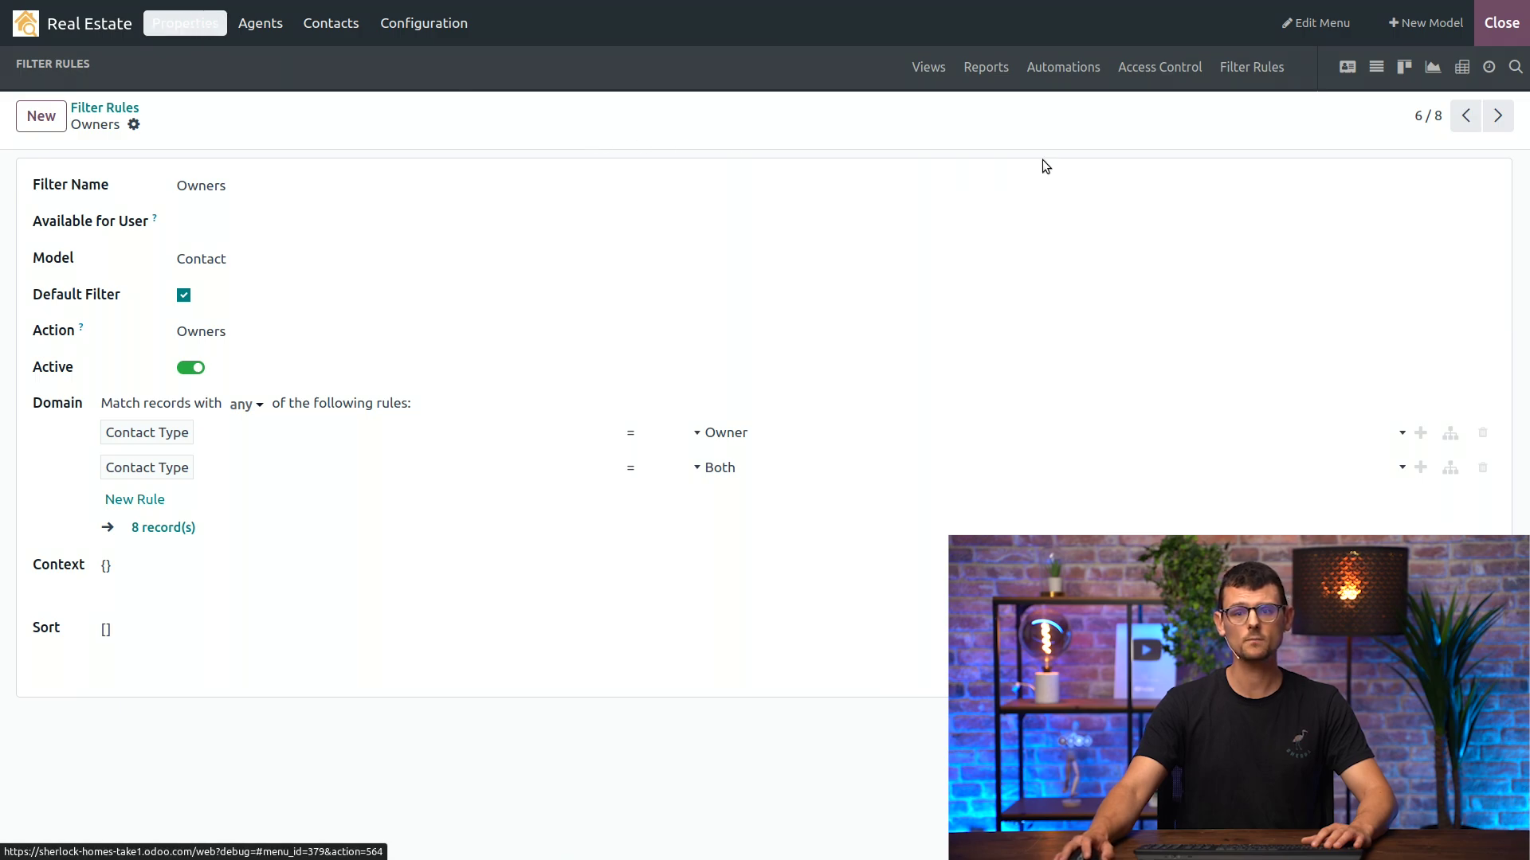
# - On the property form, give the Owner field a domain rule on Contact Type = Owner
pyautogui.click(1347, 67)
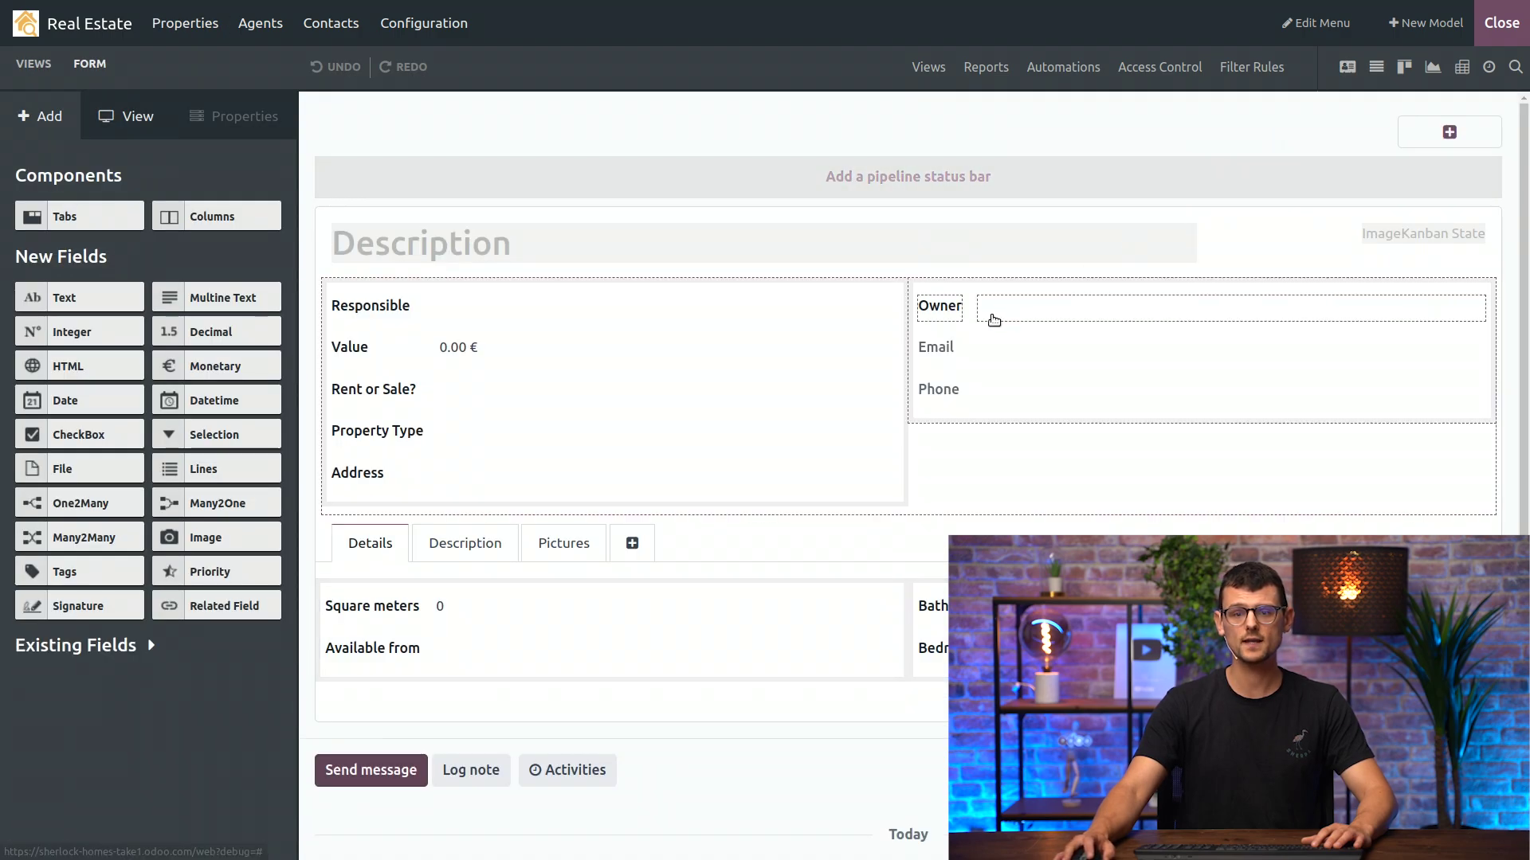
pyautogui.click(946, 303)
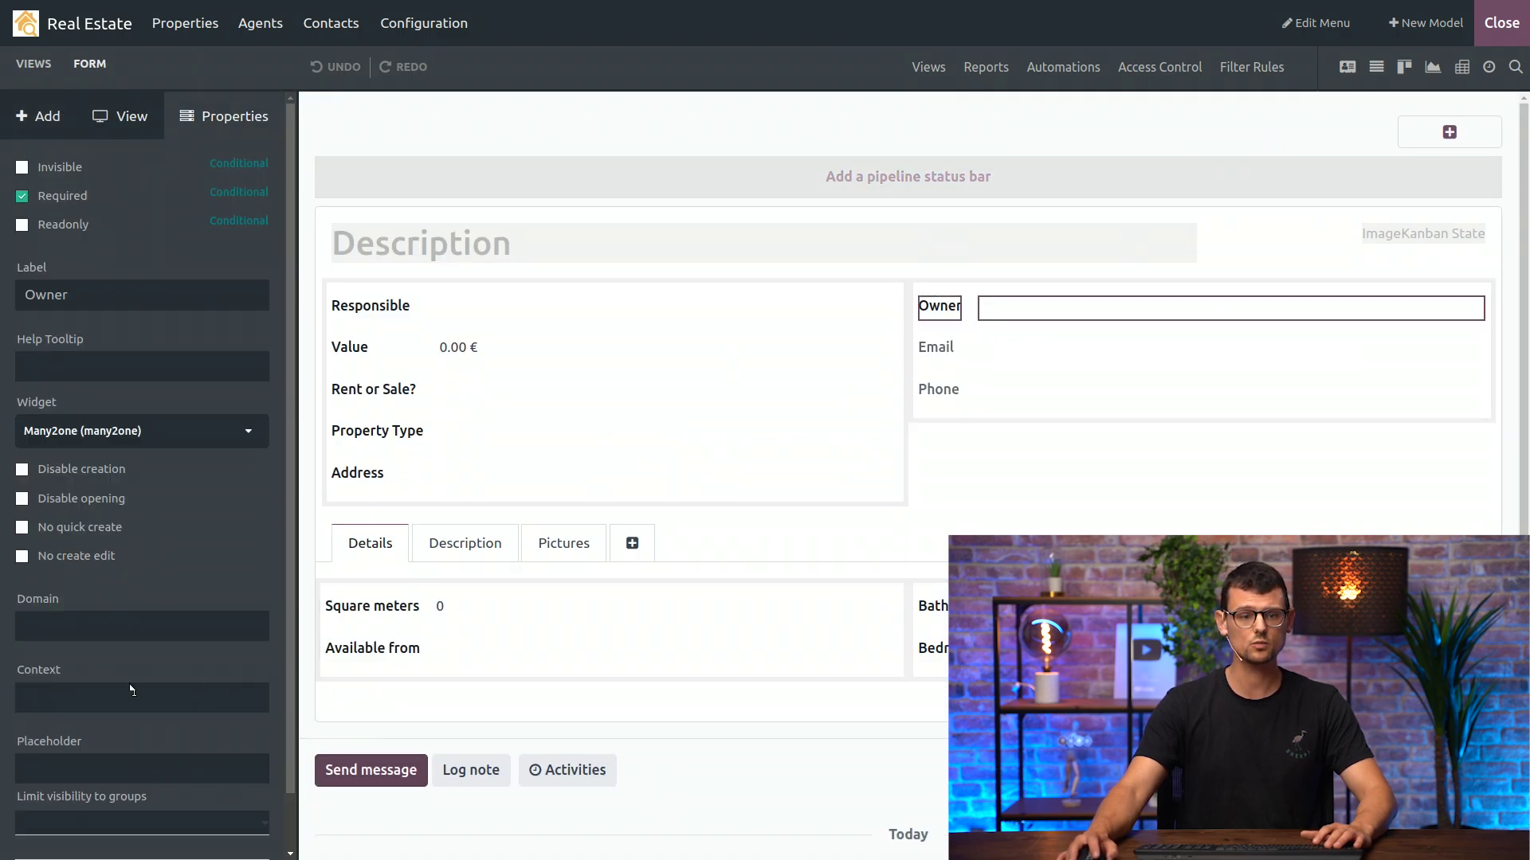
pyautogui.click(67, 633)
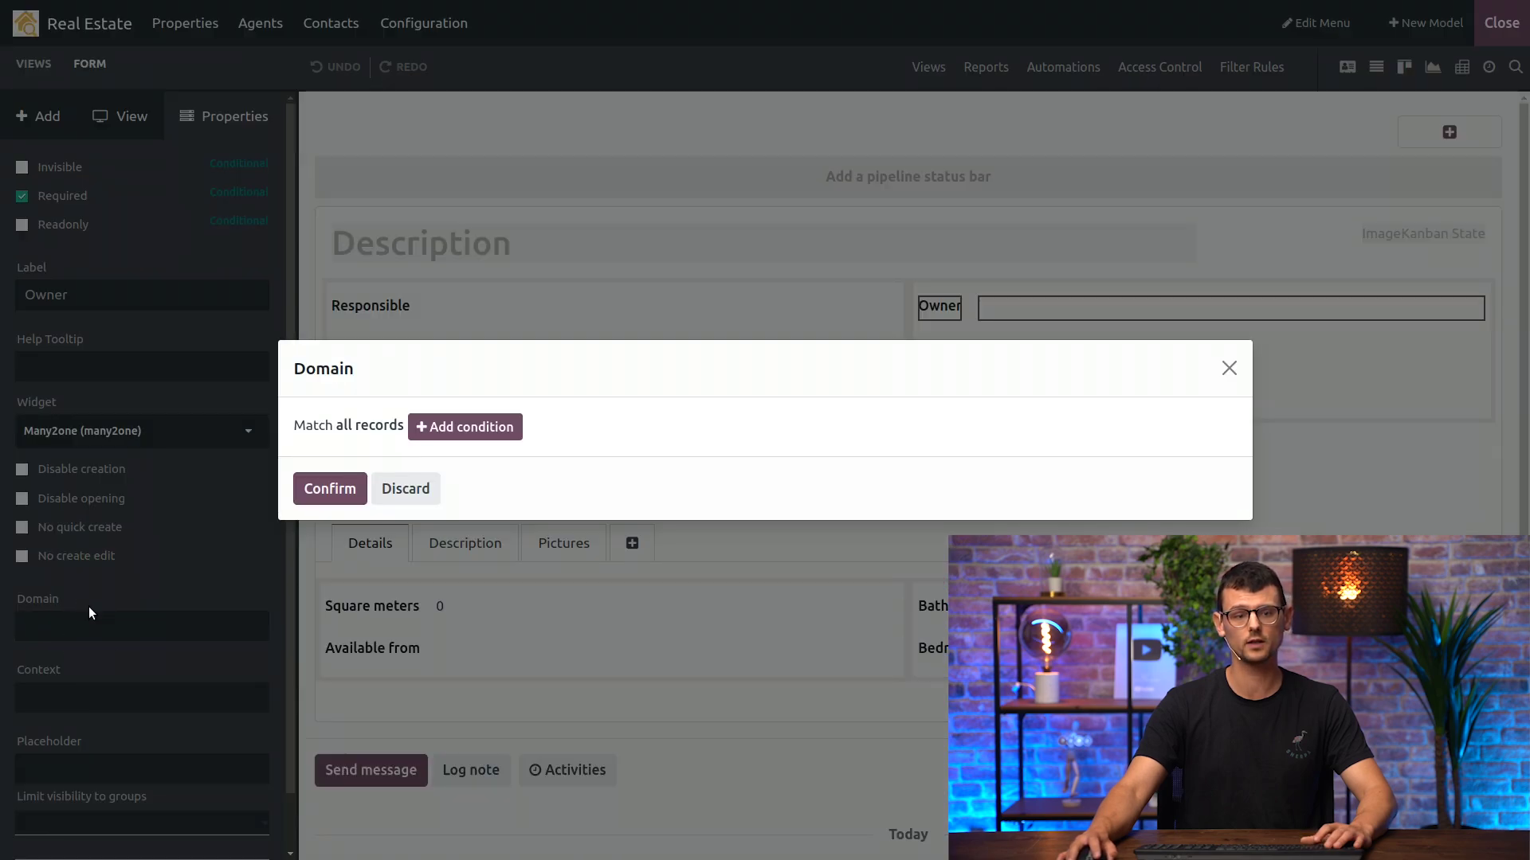
pyautogui.click(436, 430)
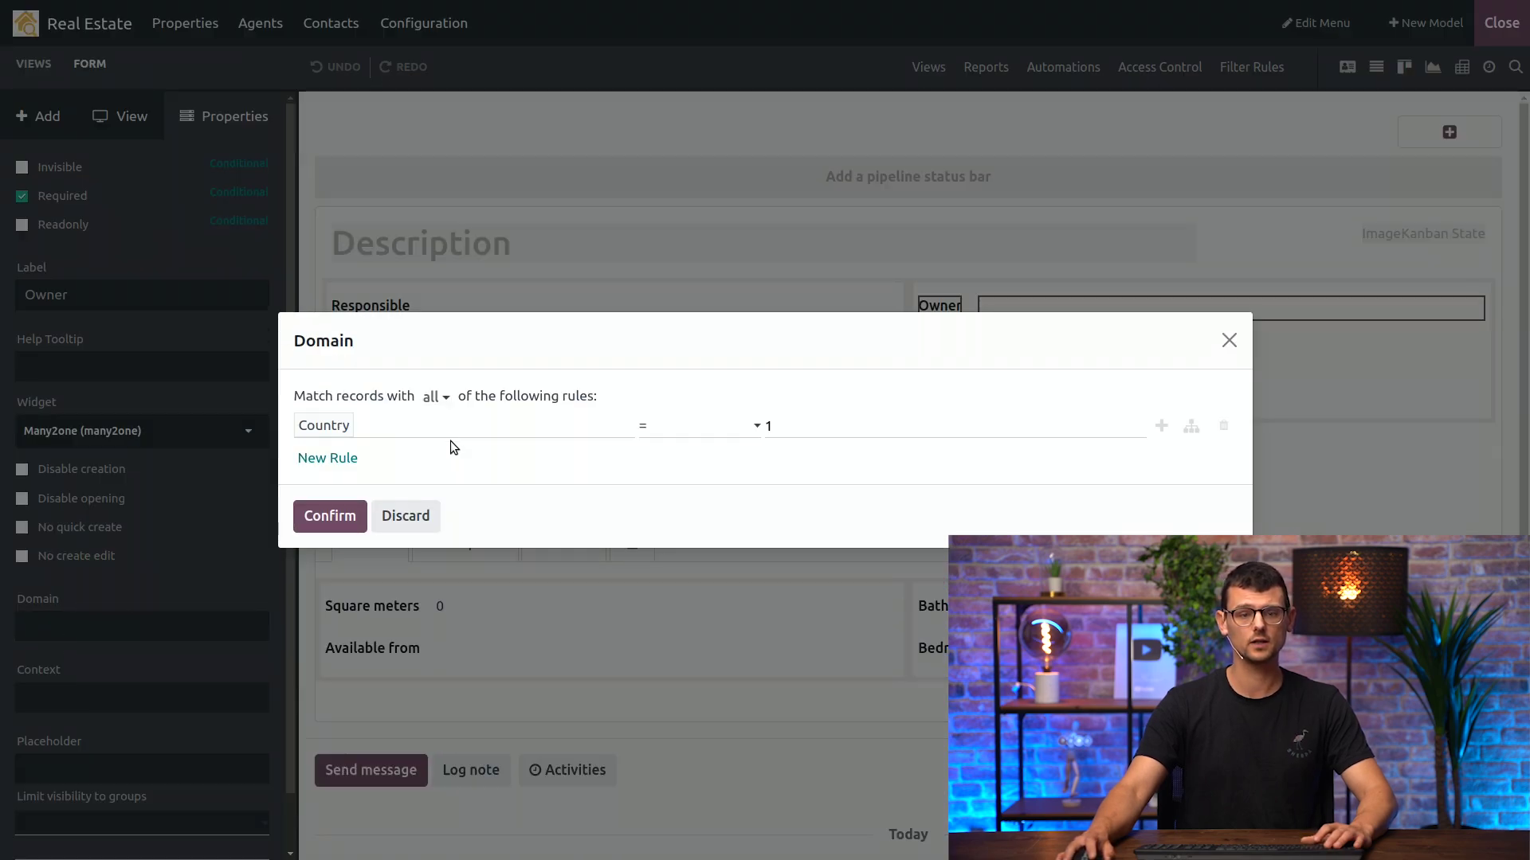
pyautogui.click(443, 433)
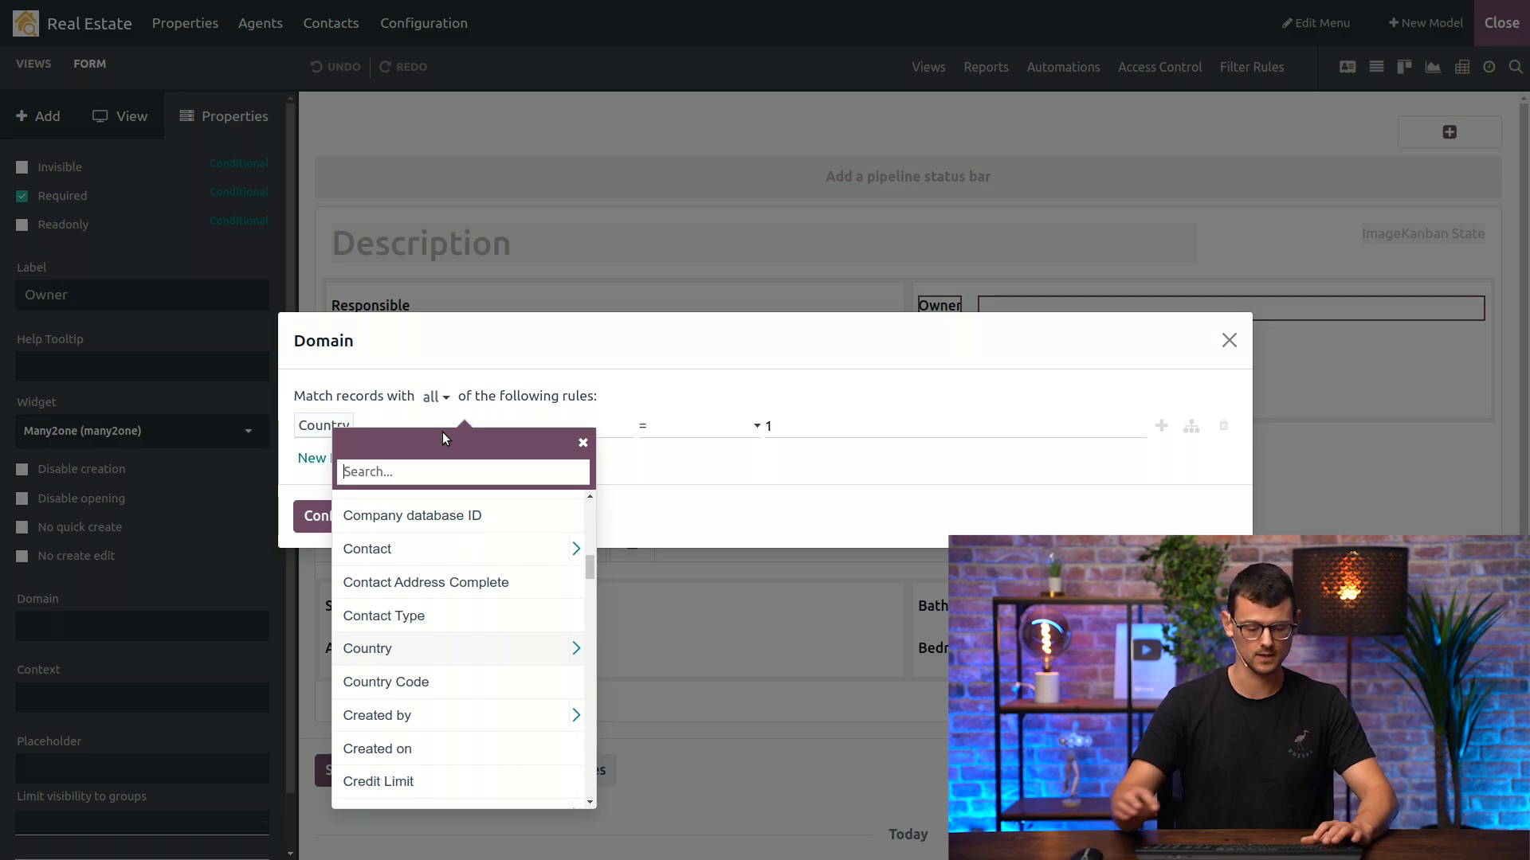
pyautogui.write('contac')
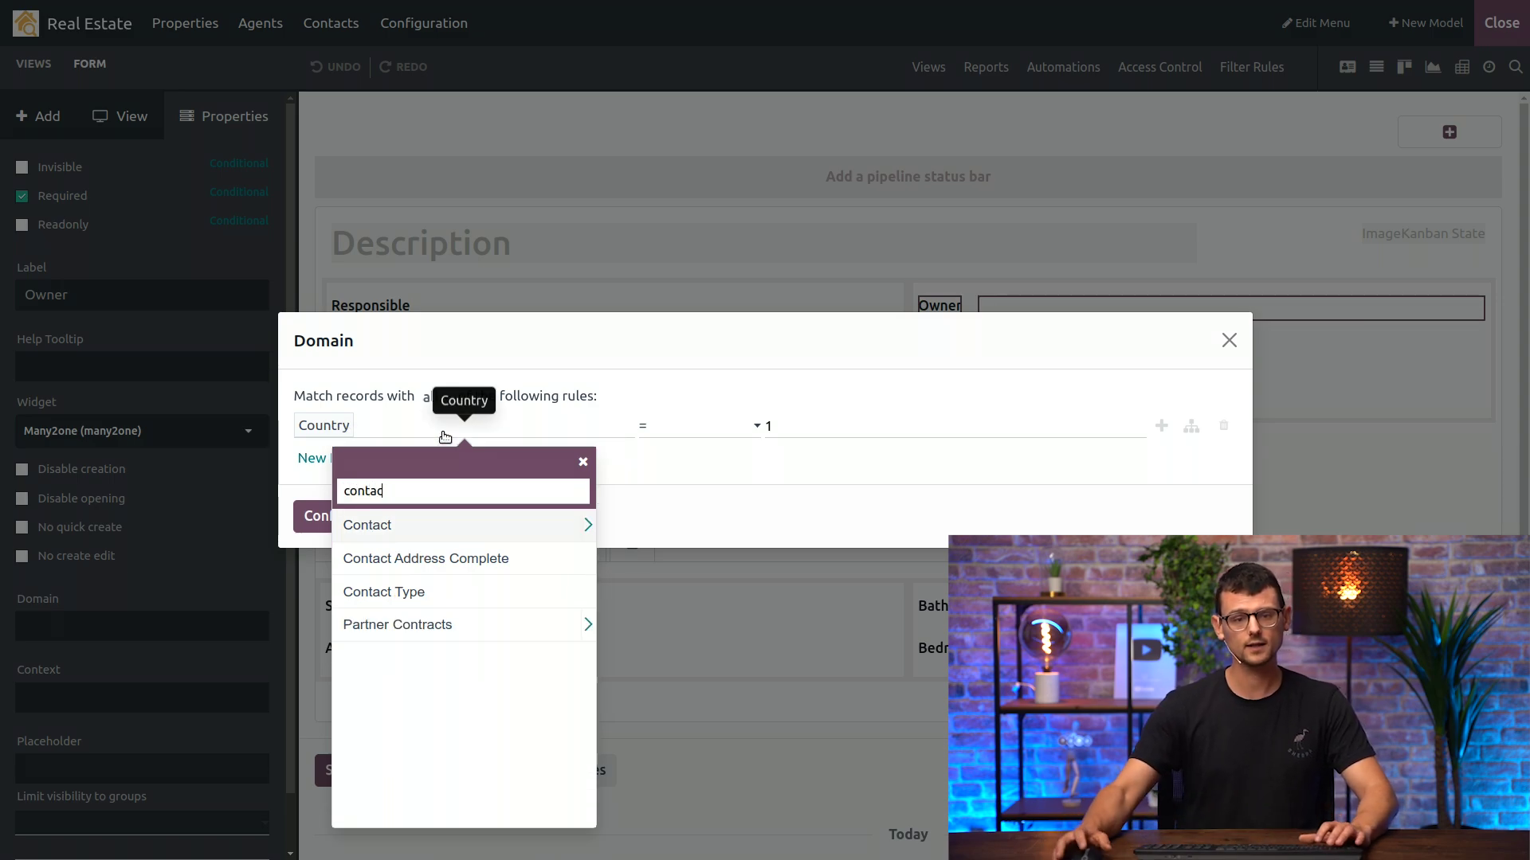
pyautogui.click(434, 589)
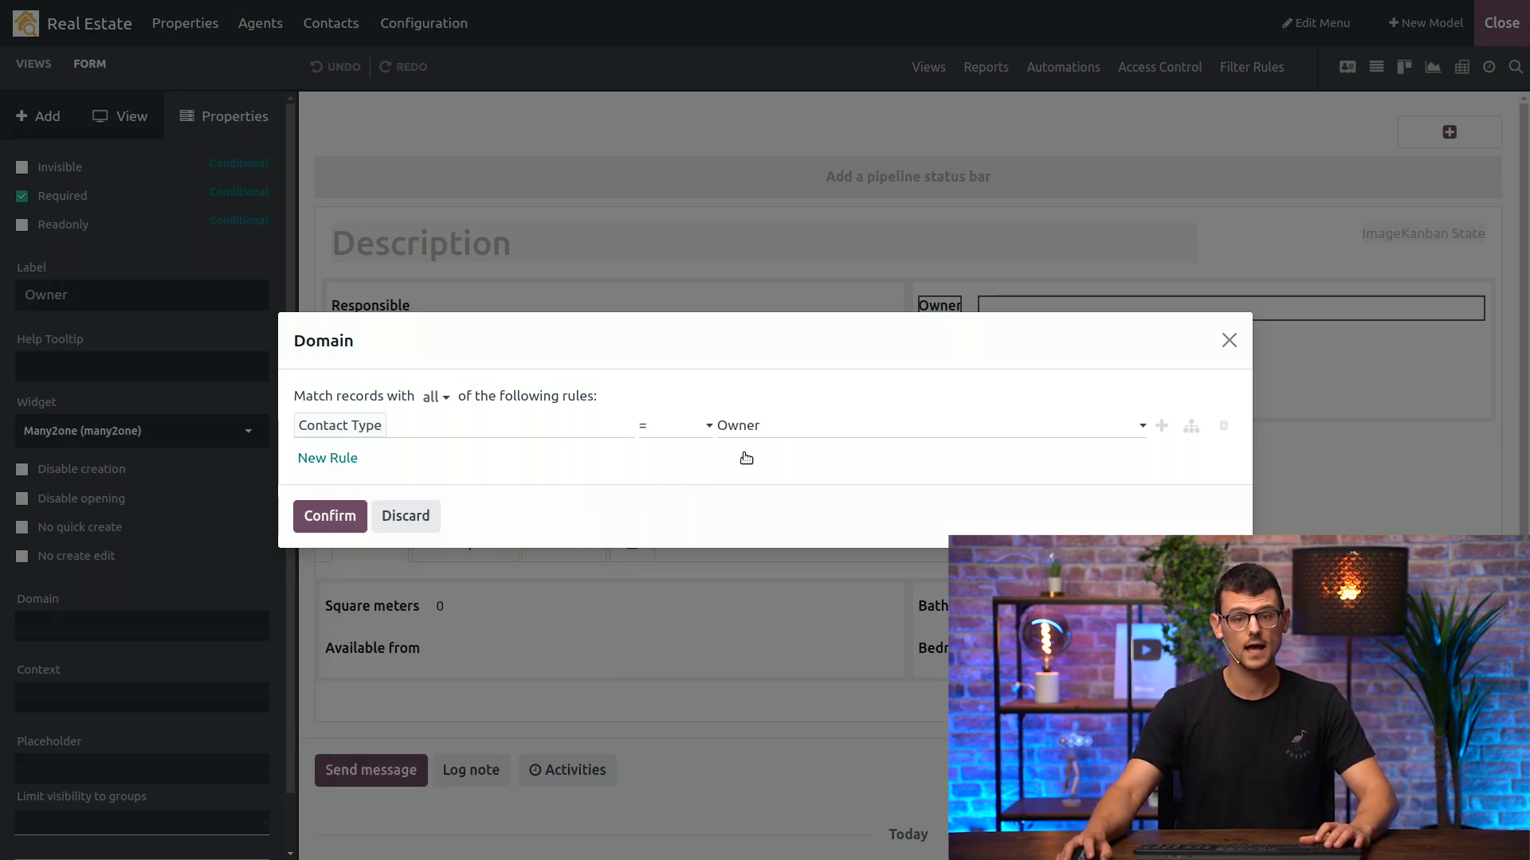
# - Add a second Contact Type = Both rule and match any of the rules
pyautogui.click(1161, 428)
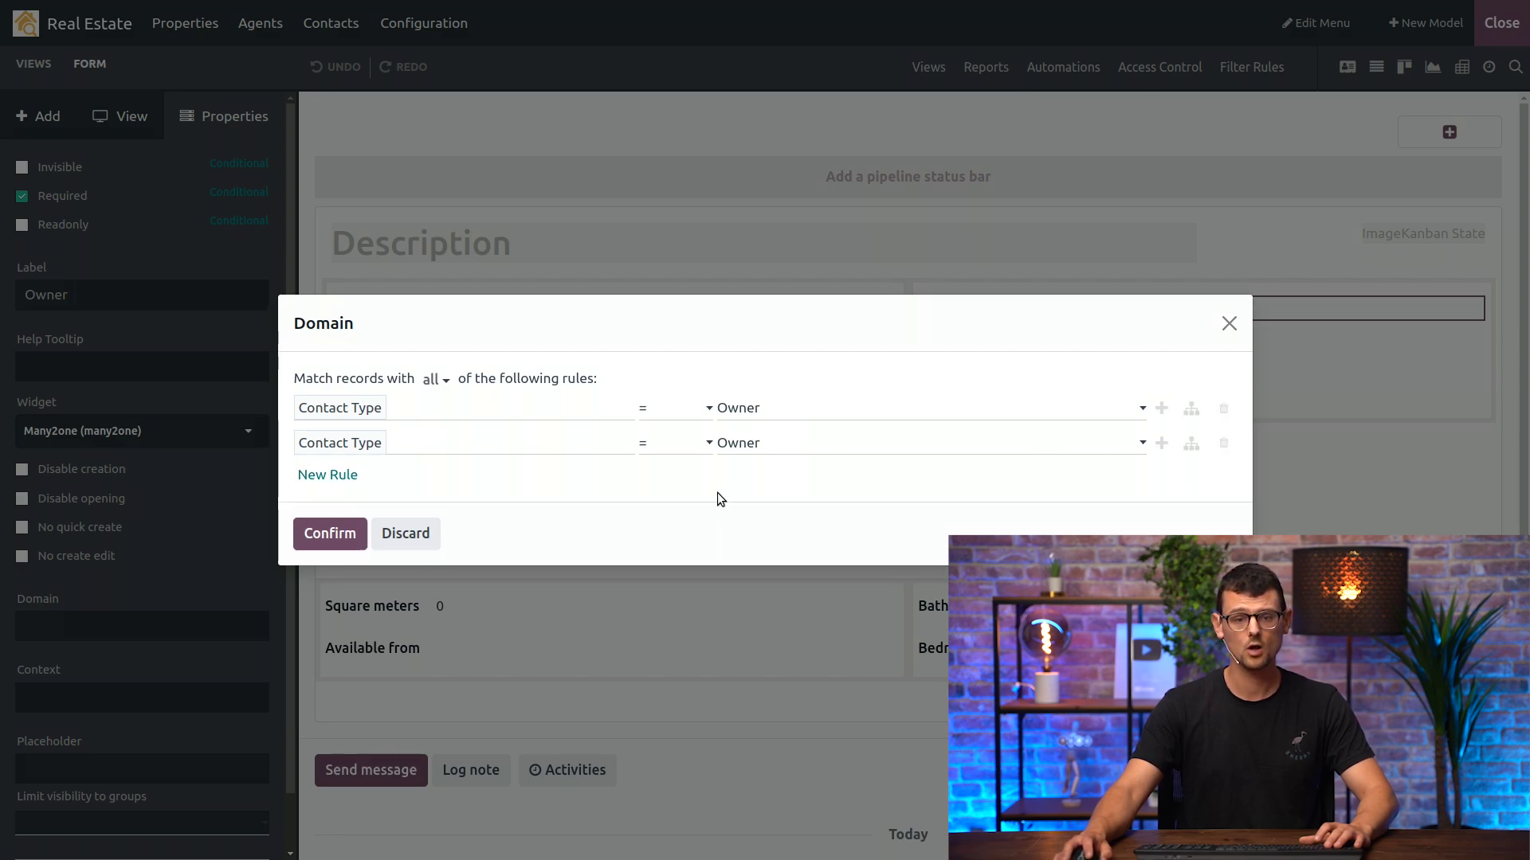
pyautogui.click(751, 448)
pyautogui.click(748, 498)
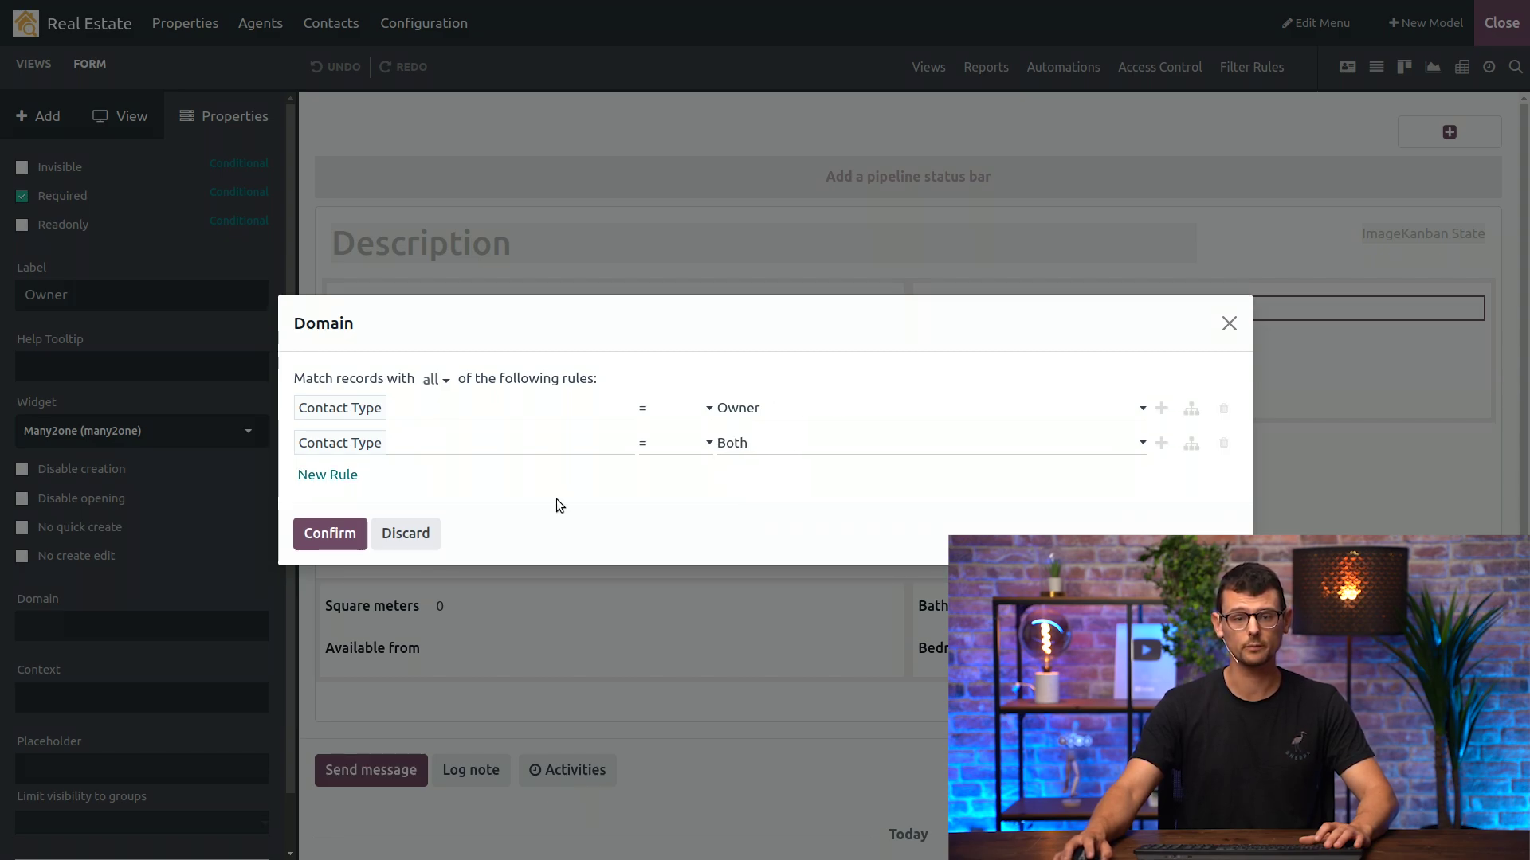
pyautogui.click(437, 380)
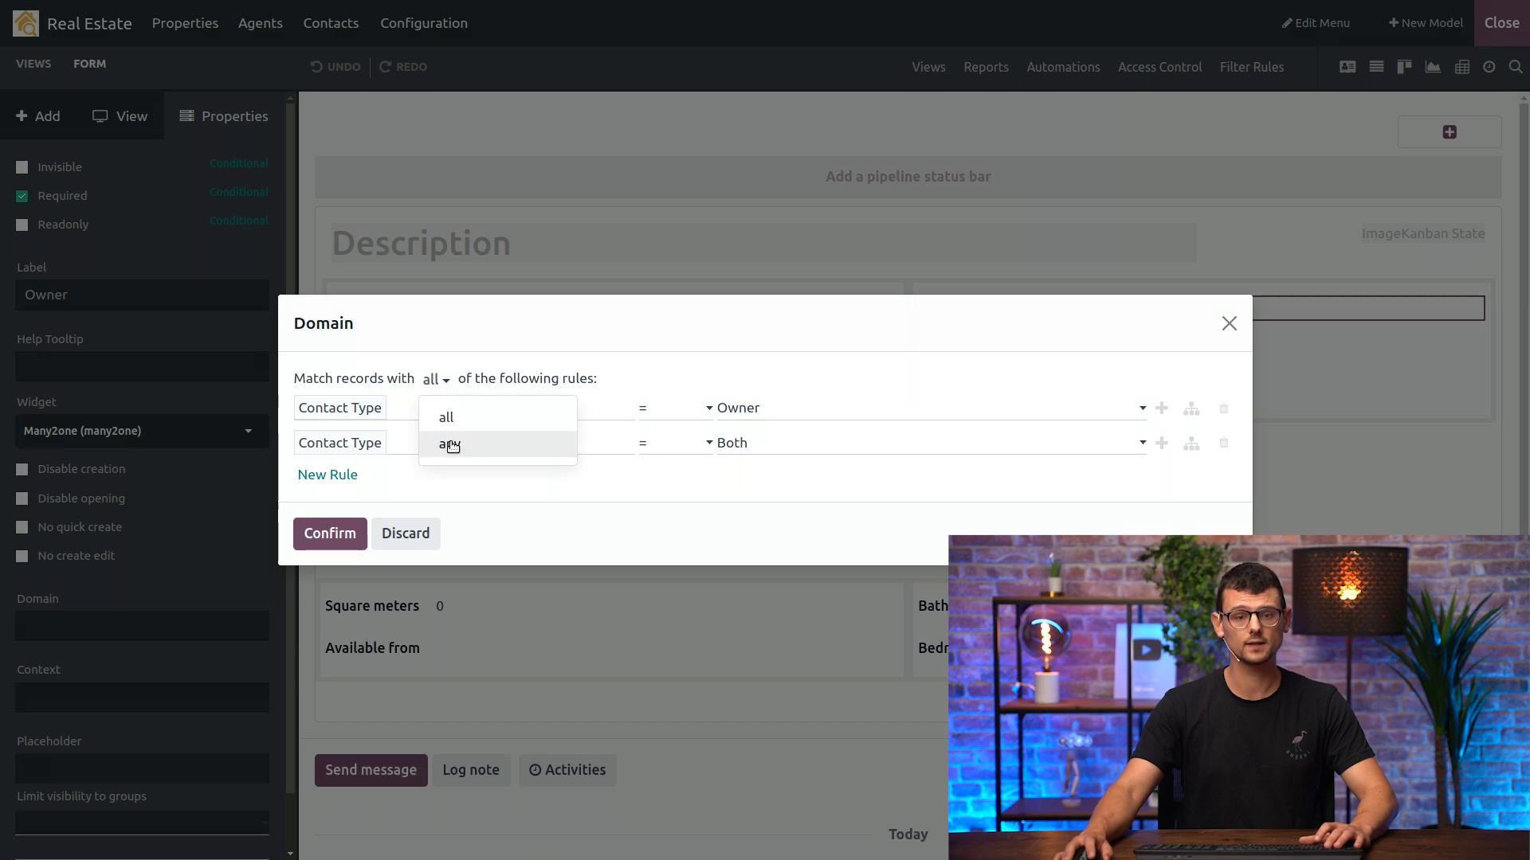
pyautogui.click(450, 444)
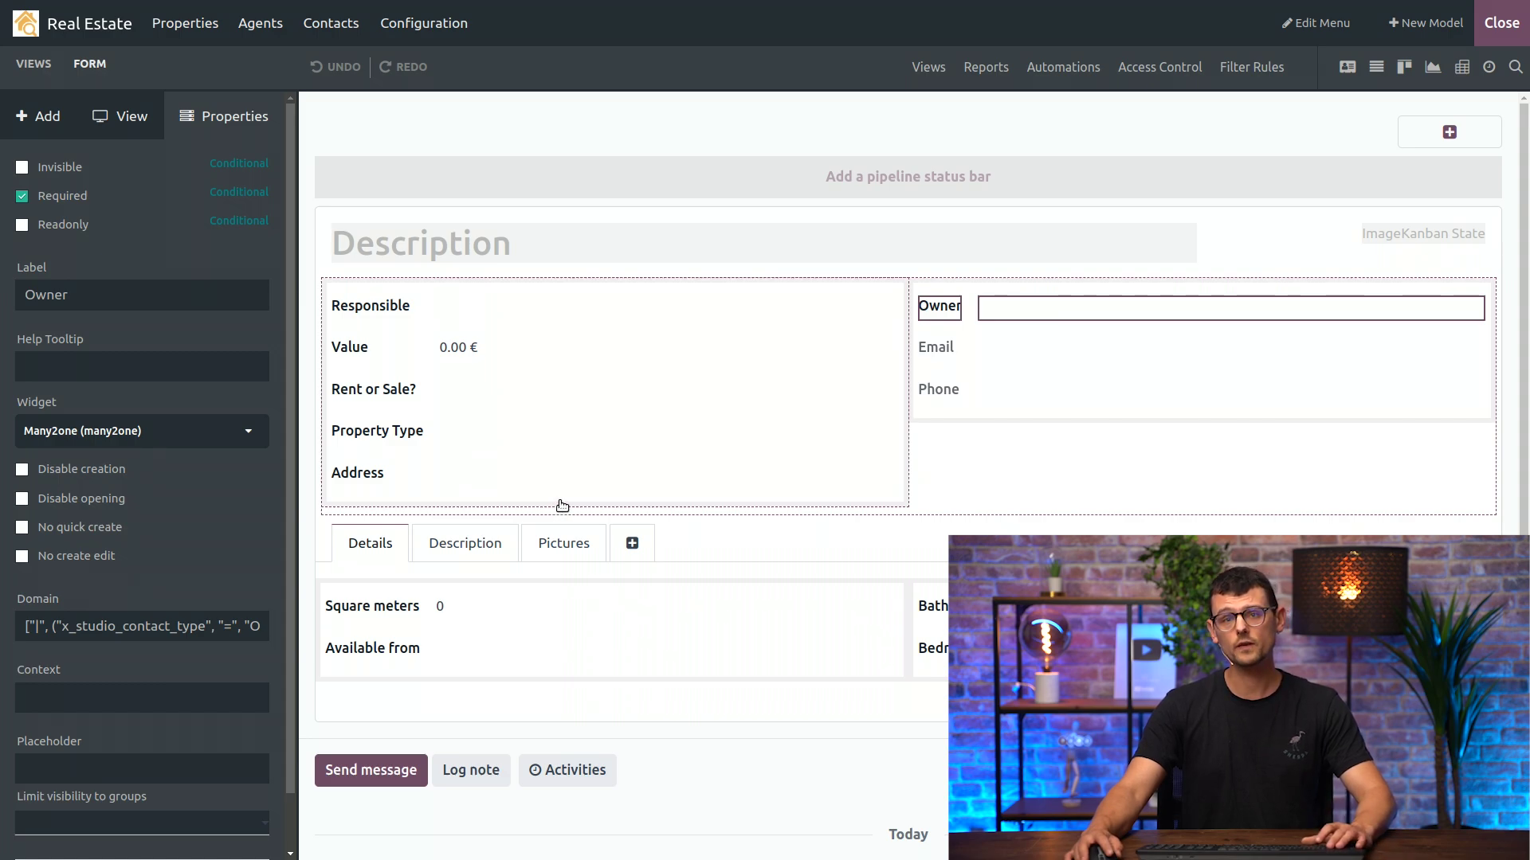
# - Add a 'For Rent' search filter with domain Rent or Sale? = For Rent
pyautogui.click(1516, 68)
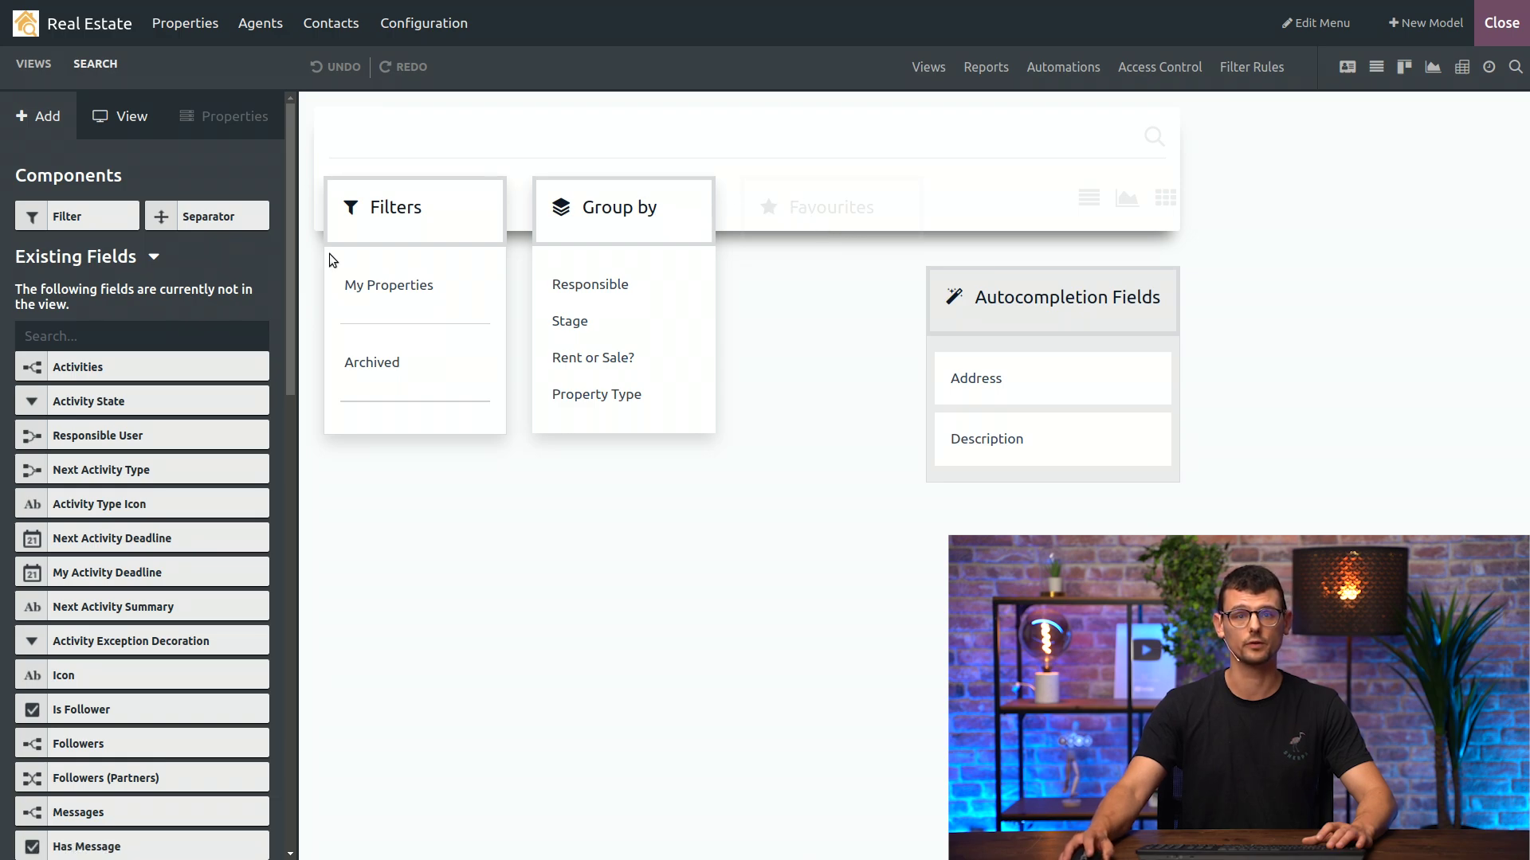
pyautogui.moveTo(60, 215); pyautogui.dragTo(384, 336)
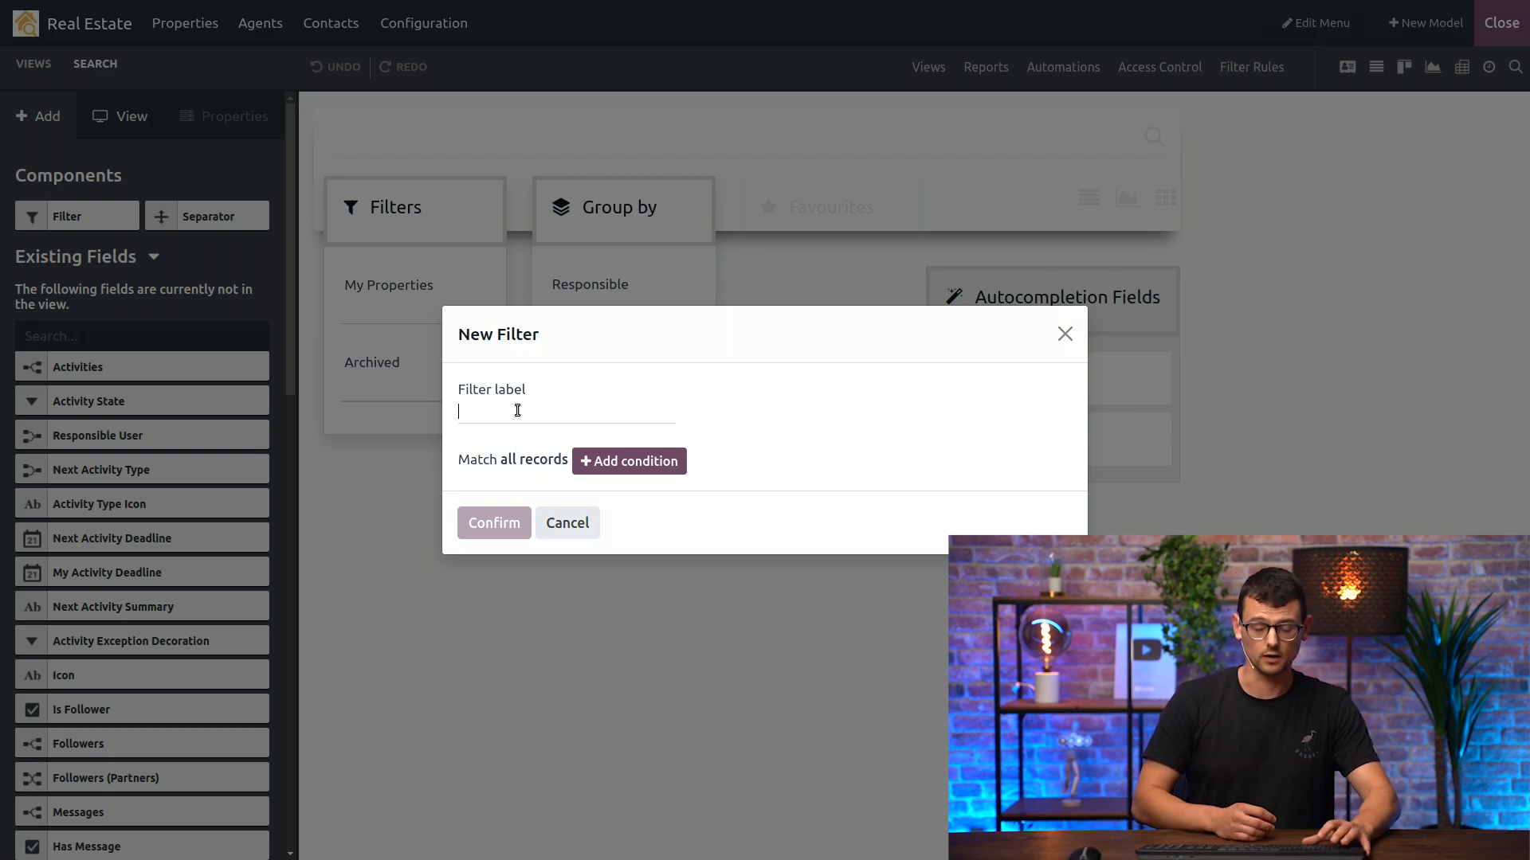
pyautogui.write('For Rent')
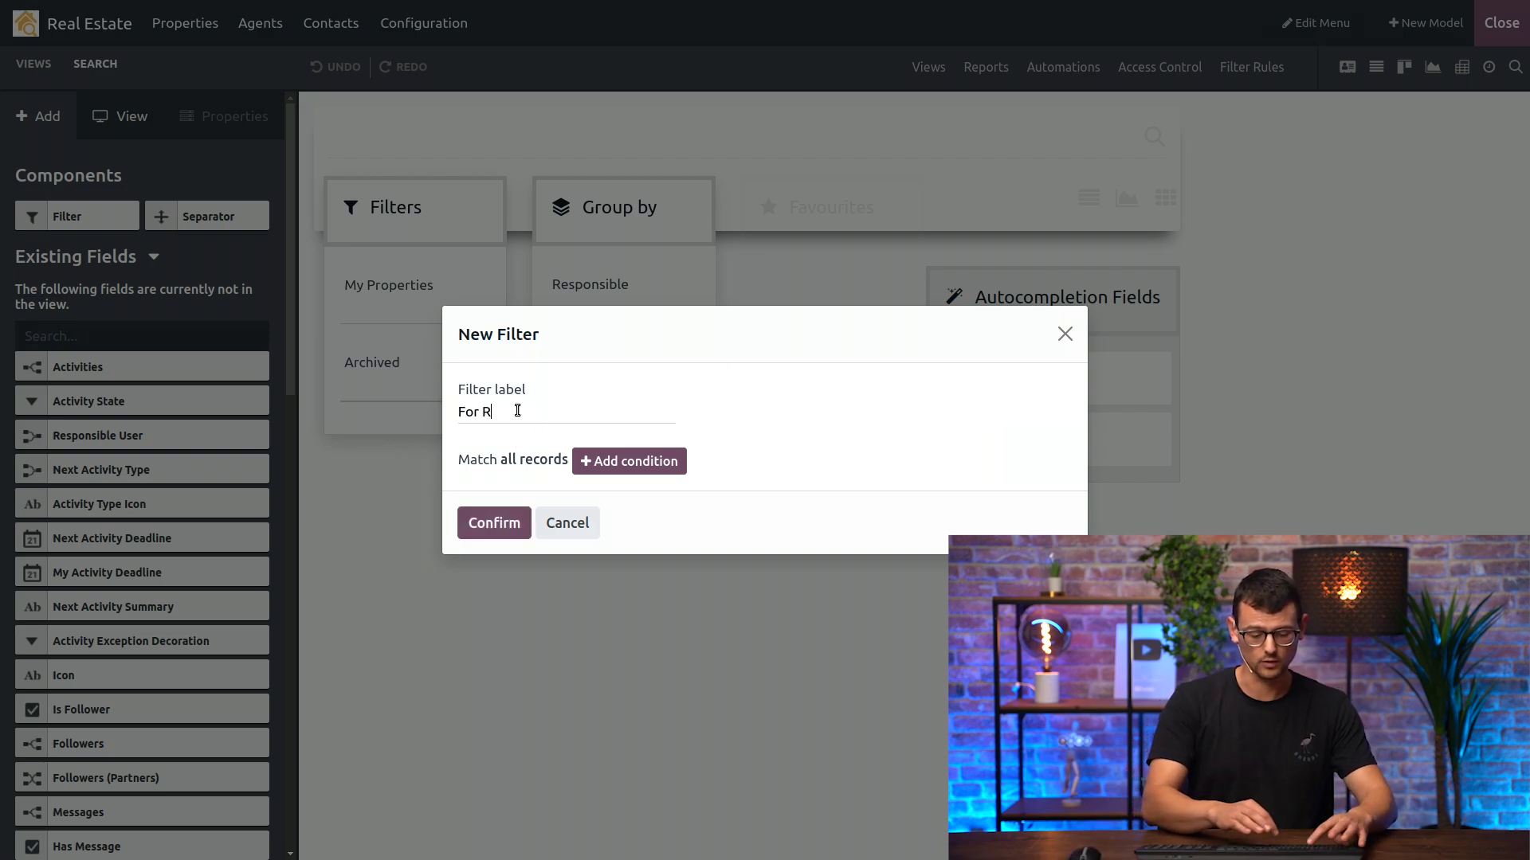
pyautogui.click(632, 471)
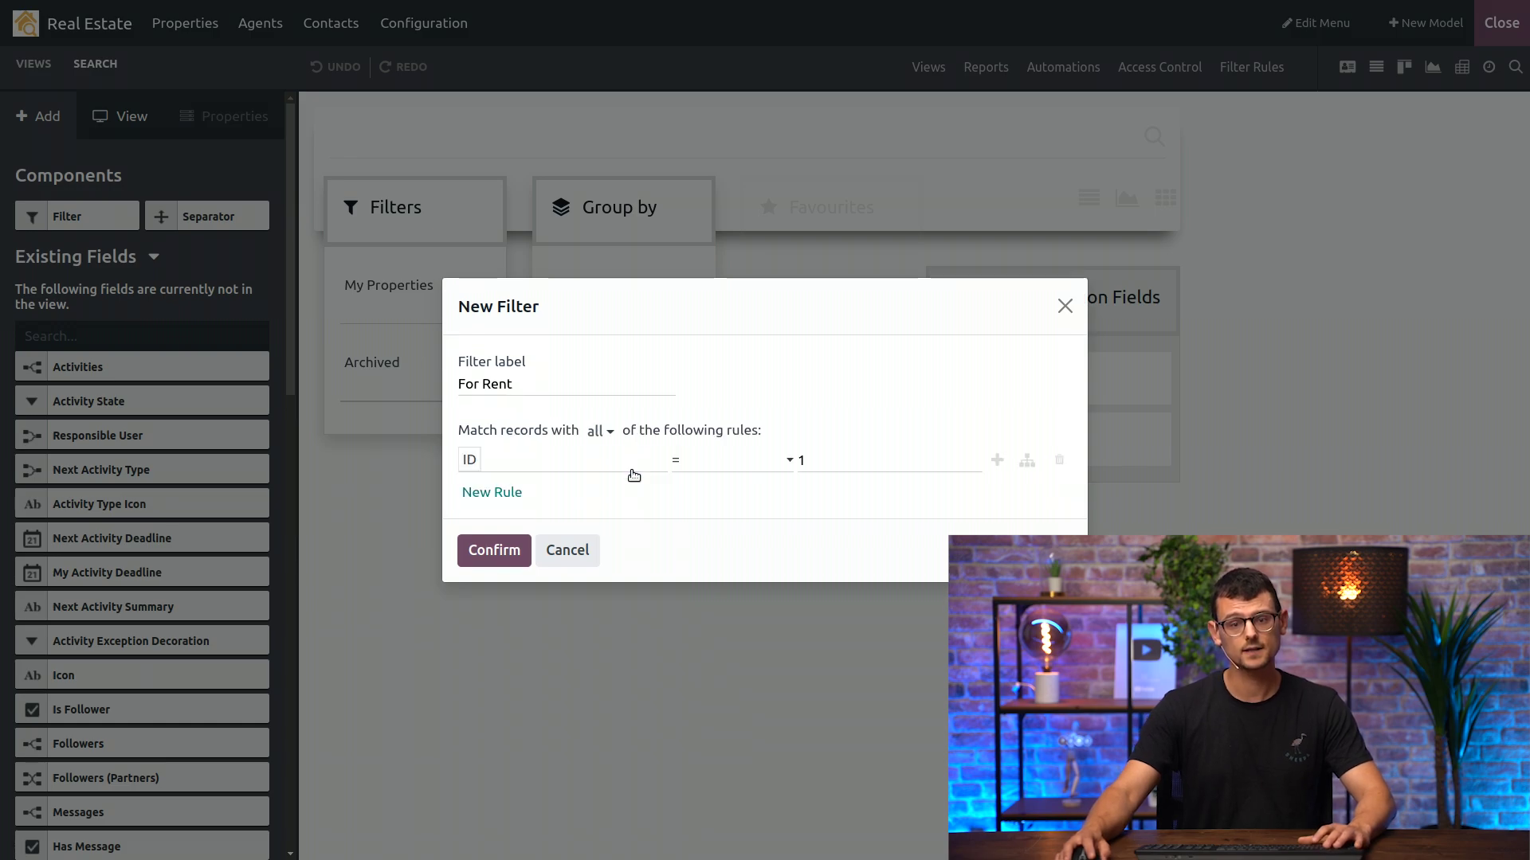
pyautogui.click(562, 469)
pyautogui.write('rent')
pyautogui.click(478, 561)
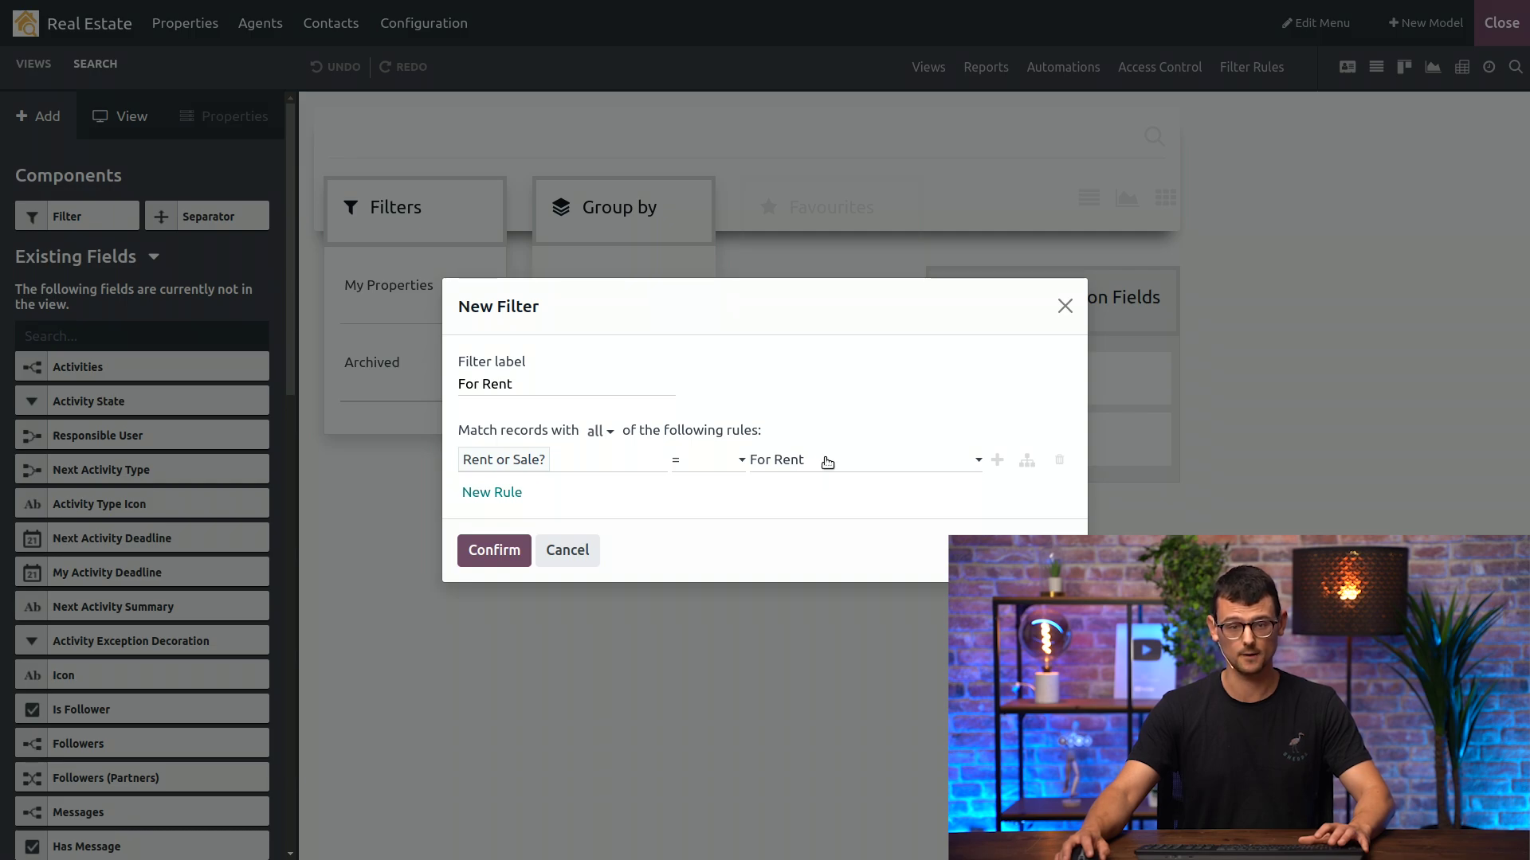
pyautogui.click(482, 551)
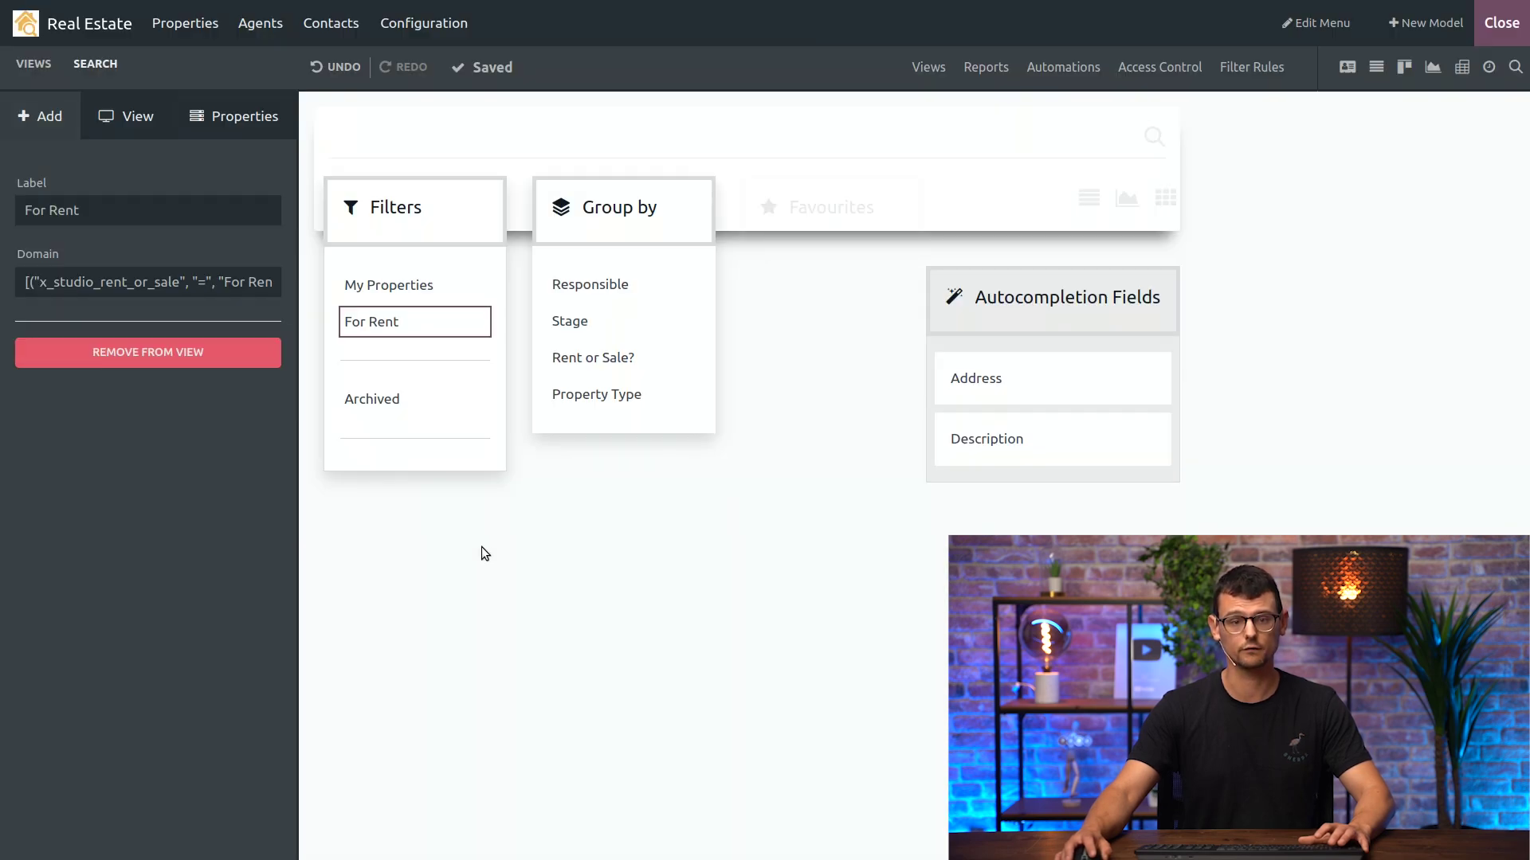
# - Add a 'For Sale' filter below it with domain Rent or Sale? = For Sale
pyautogui.click(46, 133)
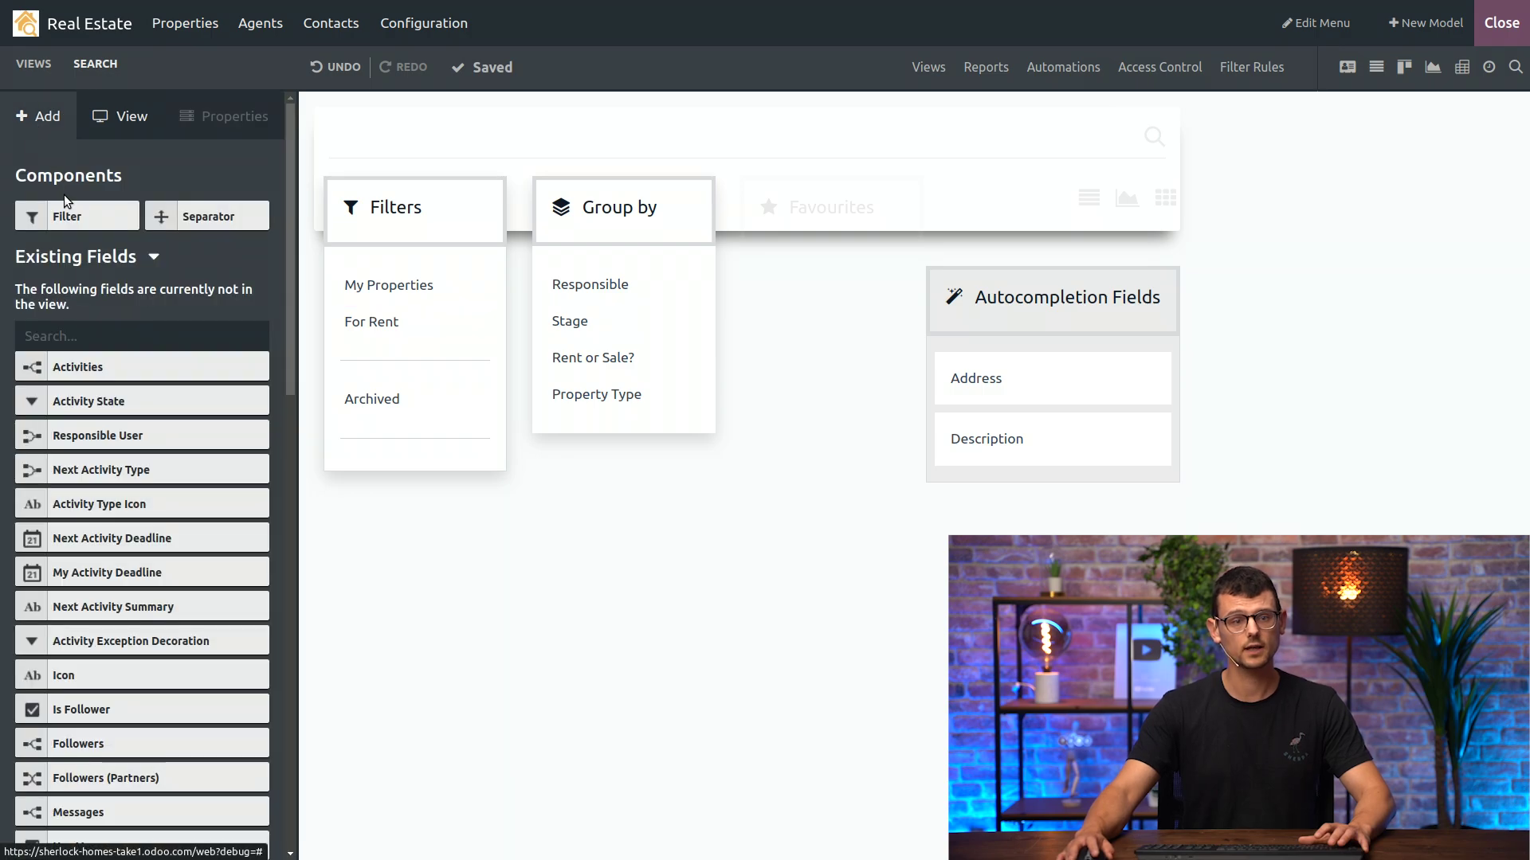
pyautogui.moveTo(67, 209); pyautogui.dragTo(383, 388)
pyautogui.write('Fo')
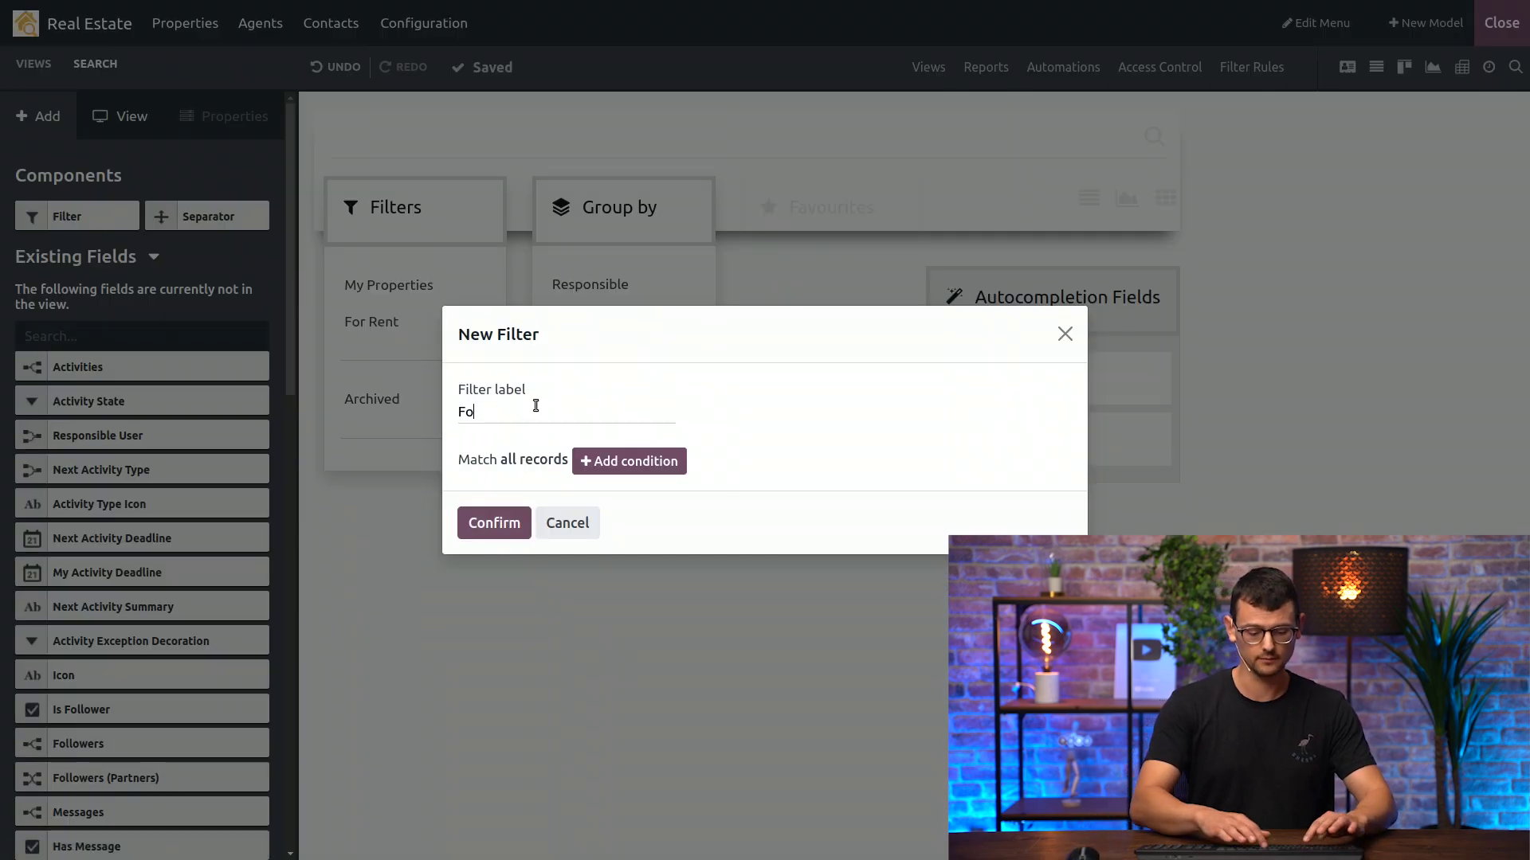
pyautogui.write('r Sale')
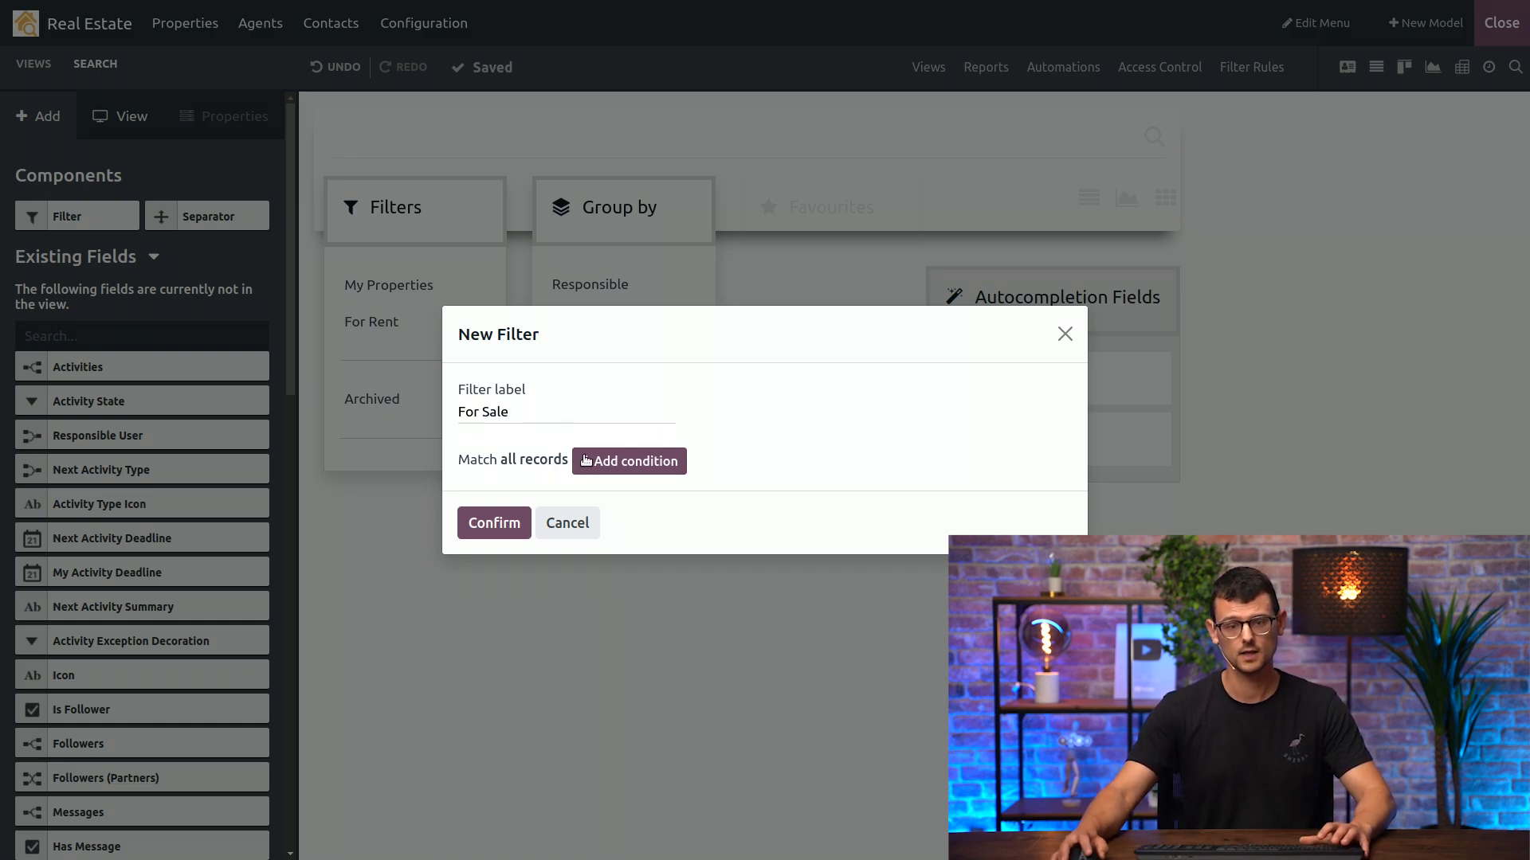
pyautogui.click(642, 465)
pyautogui.click(533, 470)
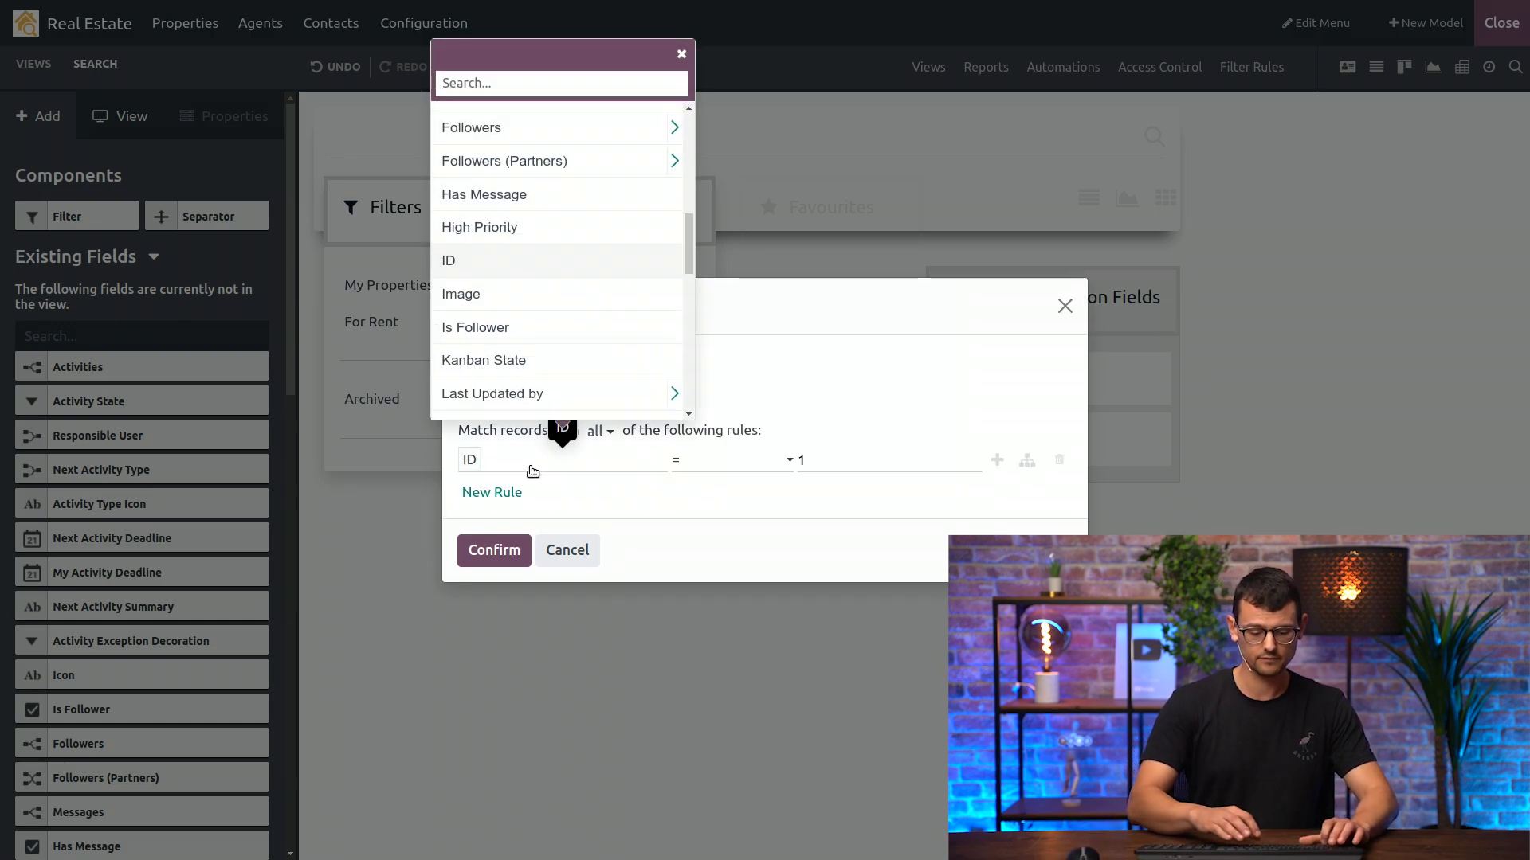
pyautogui.write('rent')
pyautogui.click(512, 560)
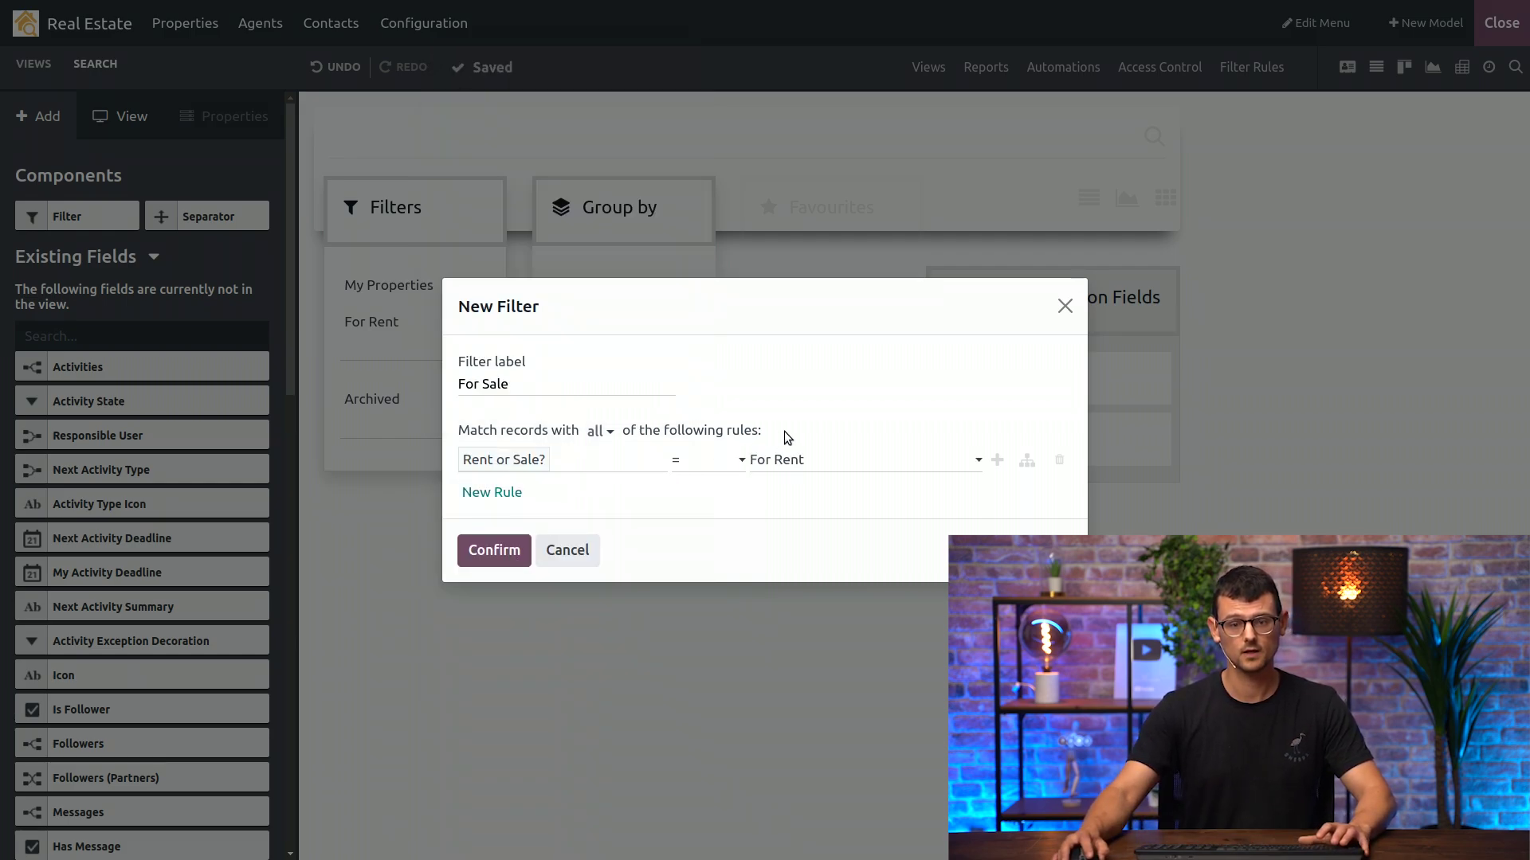
pyautogui.click(804, 460)
pyautogui.click(801, 504)
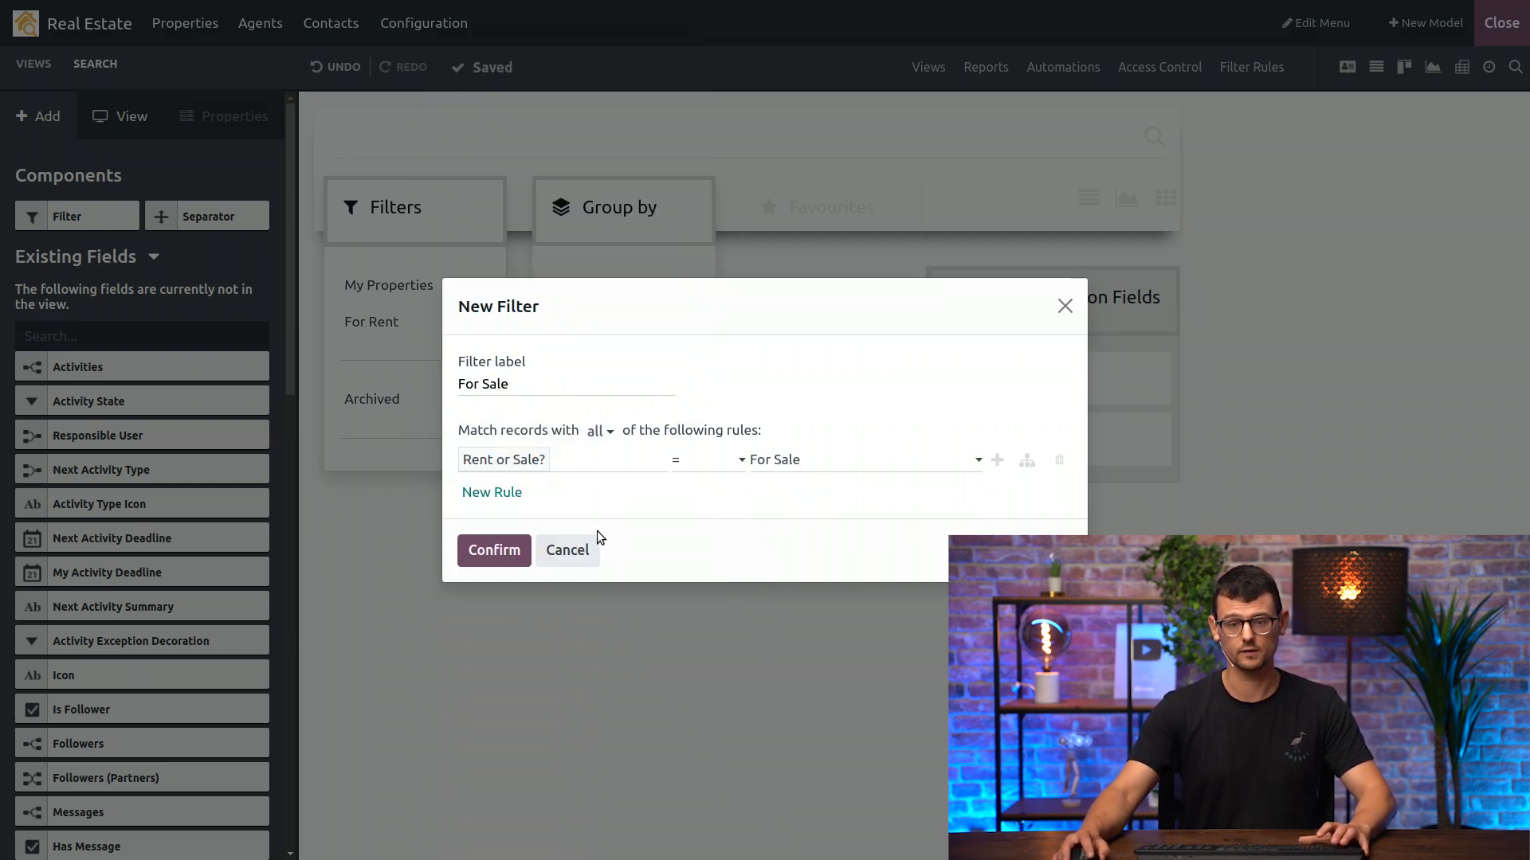
pyautogui.click(496, 550)
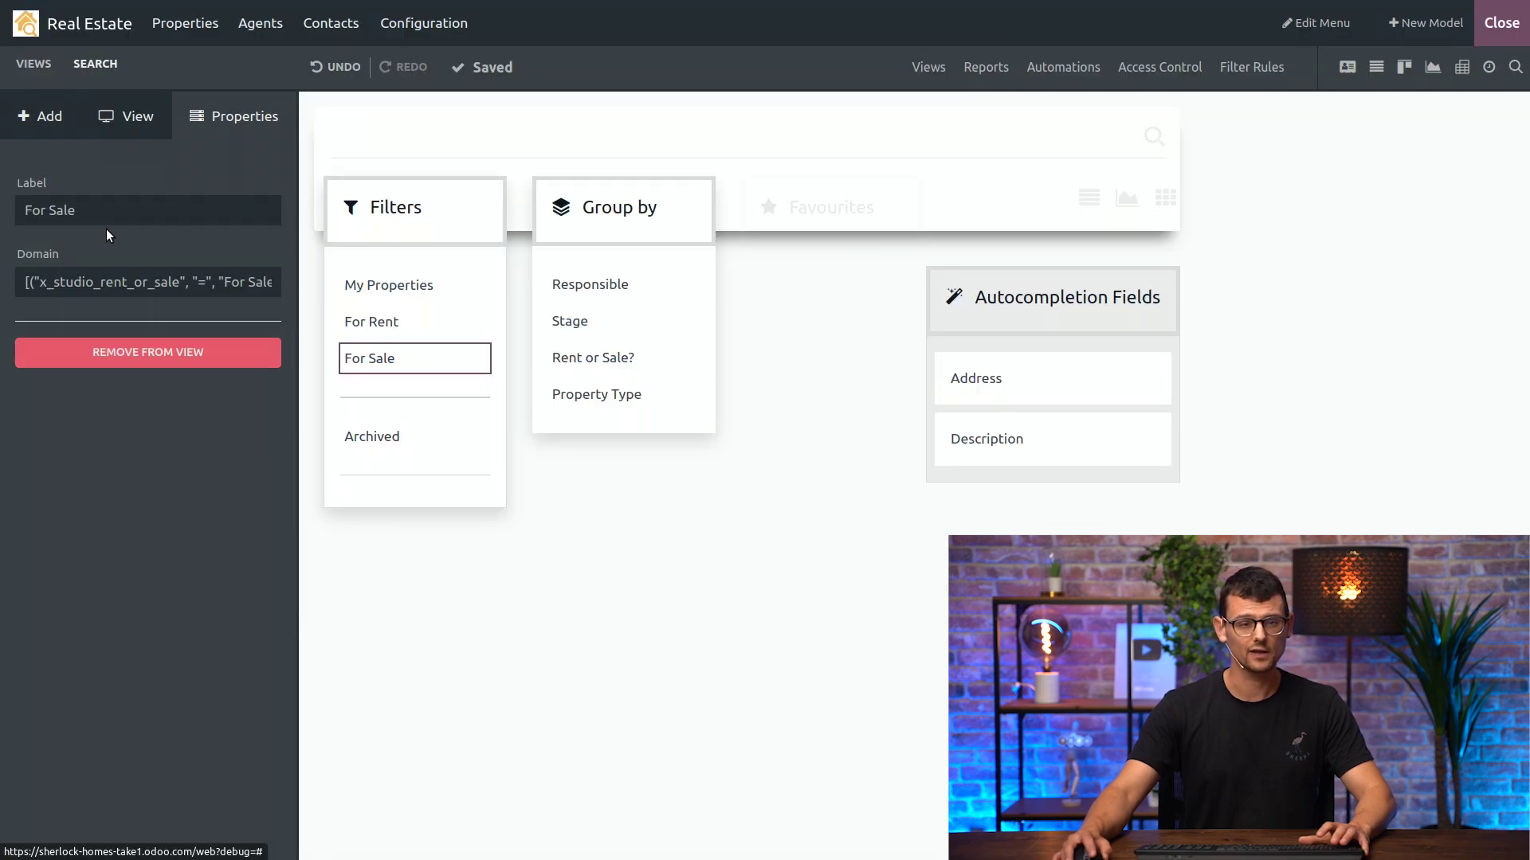
# - Add a separator above For Rent in the Filters list, then review For Rent's domain
pyautogui.click(49, 135)
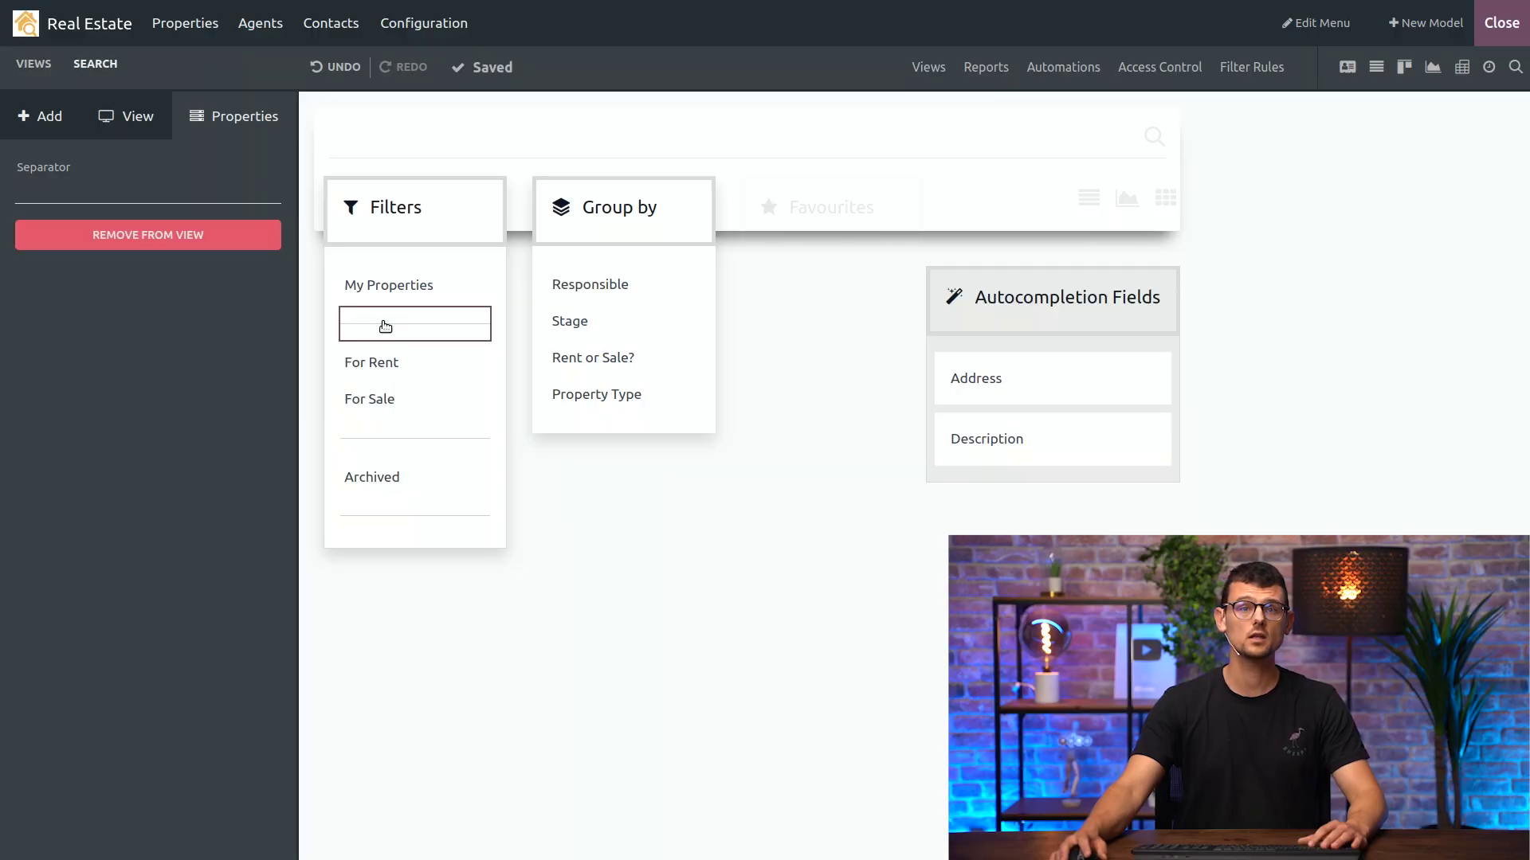
pyautogui.click(394, 367)
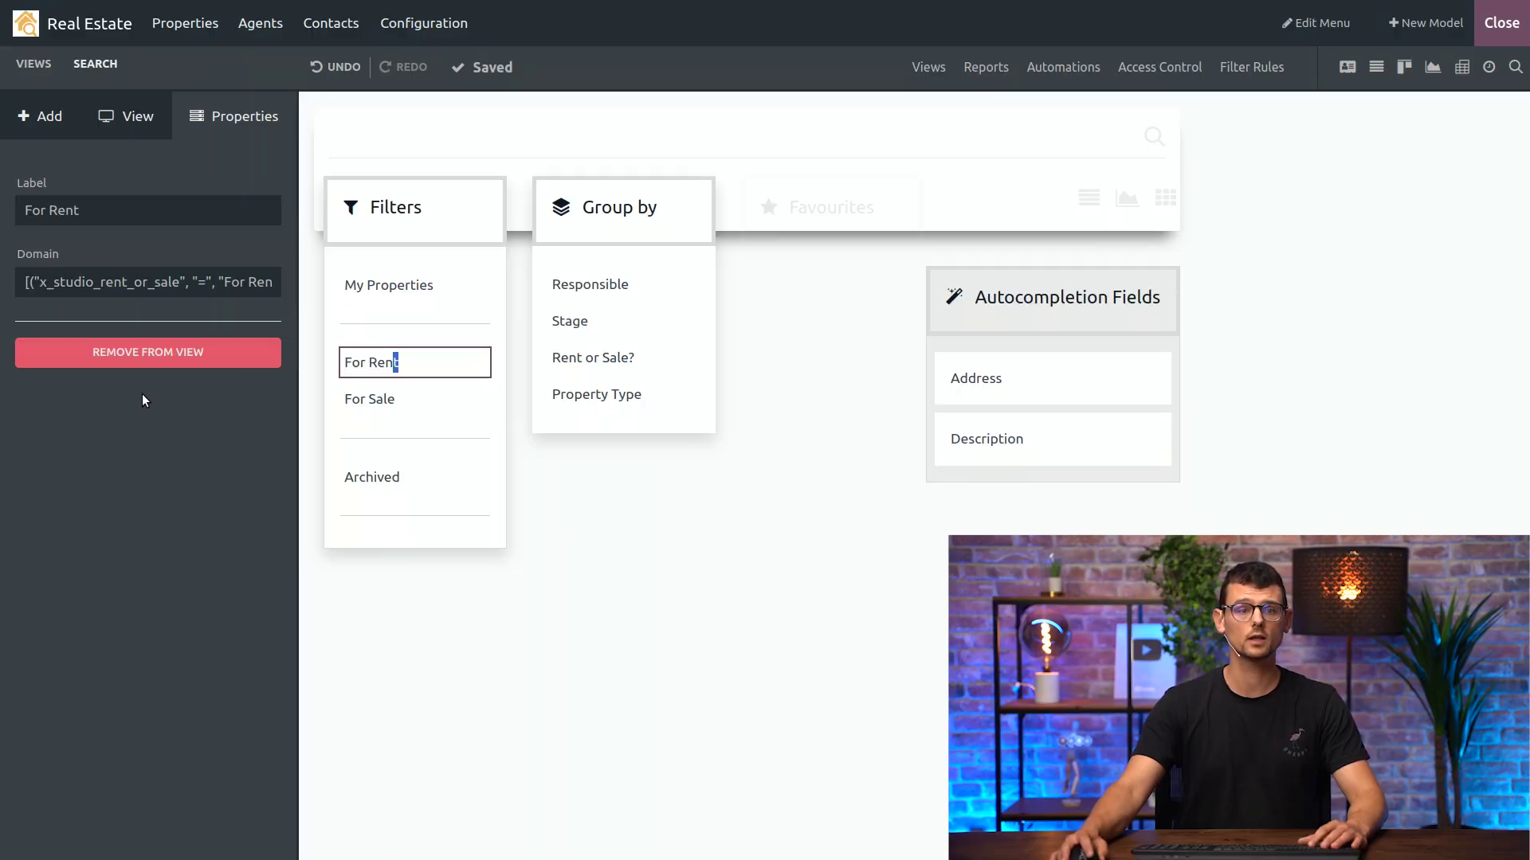
pyautogui.click(106, 279)
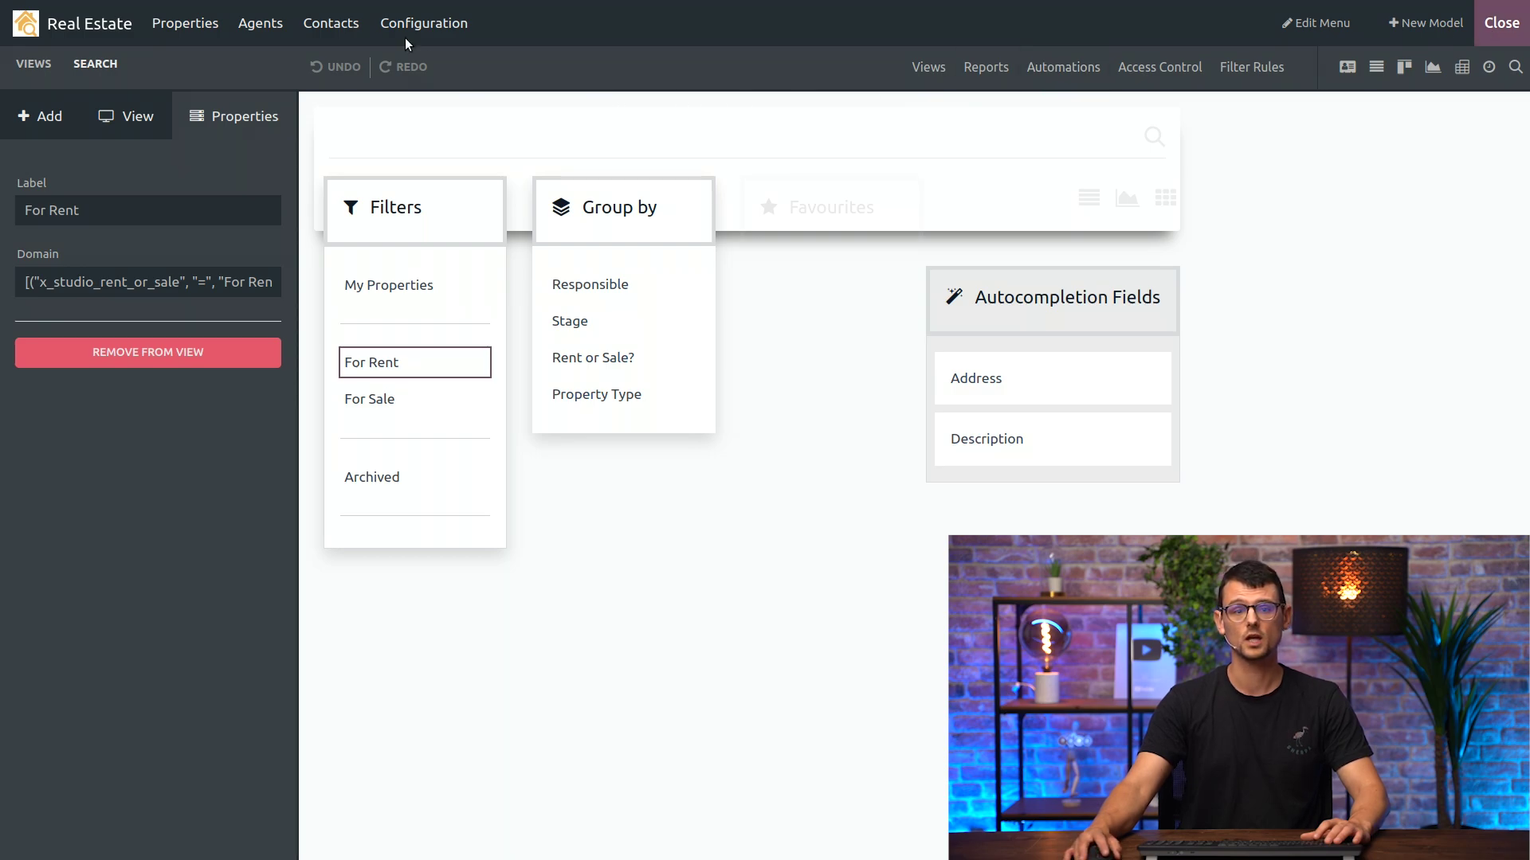
# - Go to Contacts > Owners and switch the contact form into Studio editing
pyautogui.click(331, 22)
pyautogui.click(362, 88)
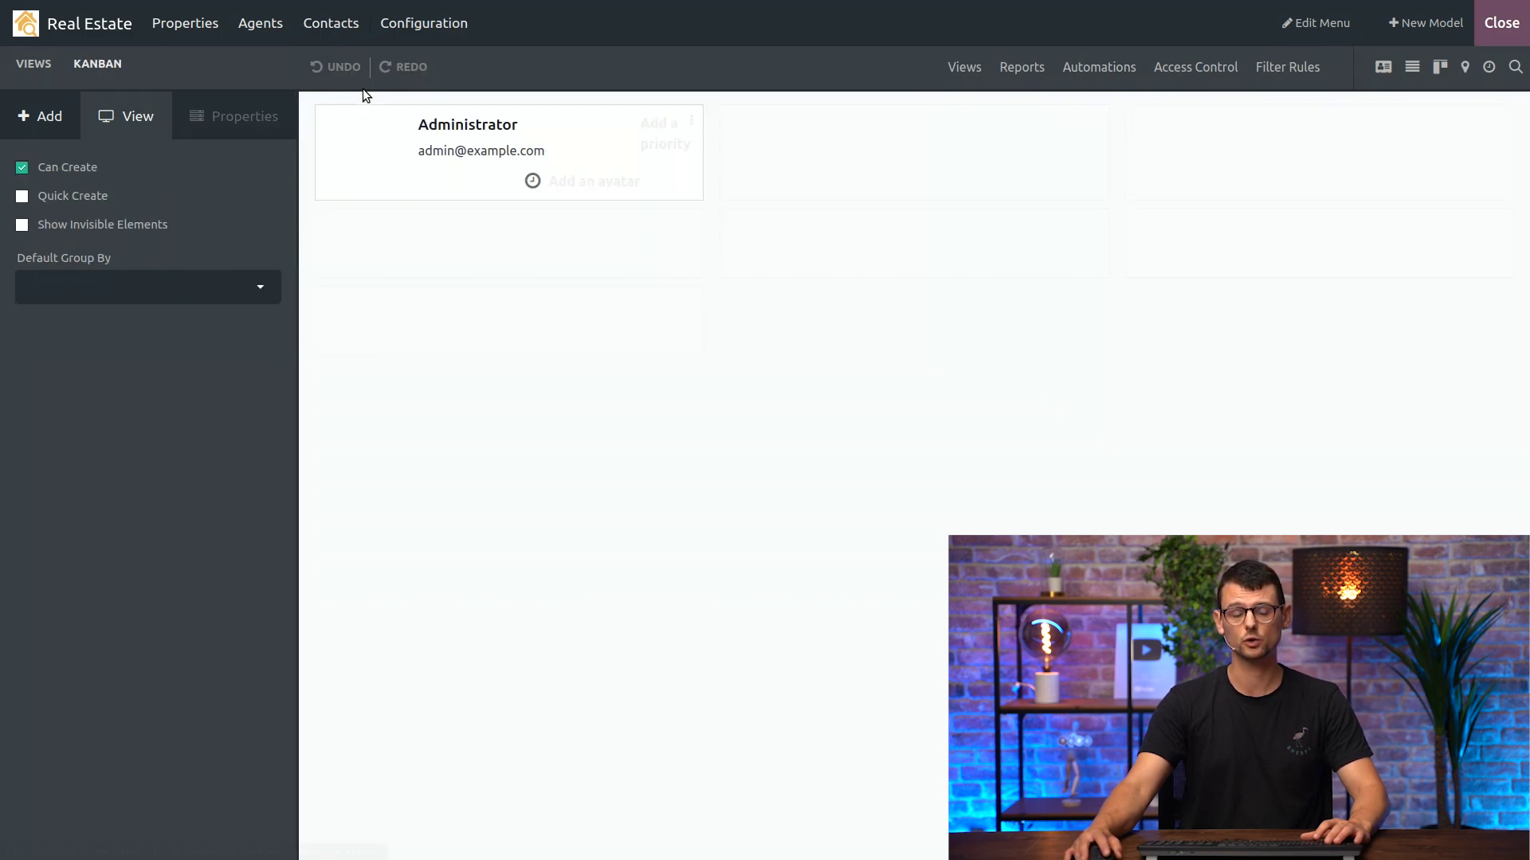
pyautogui.click(1384, 66)
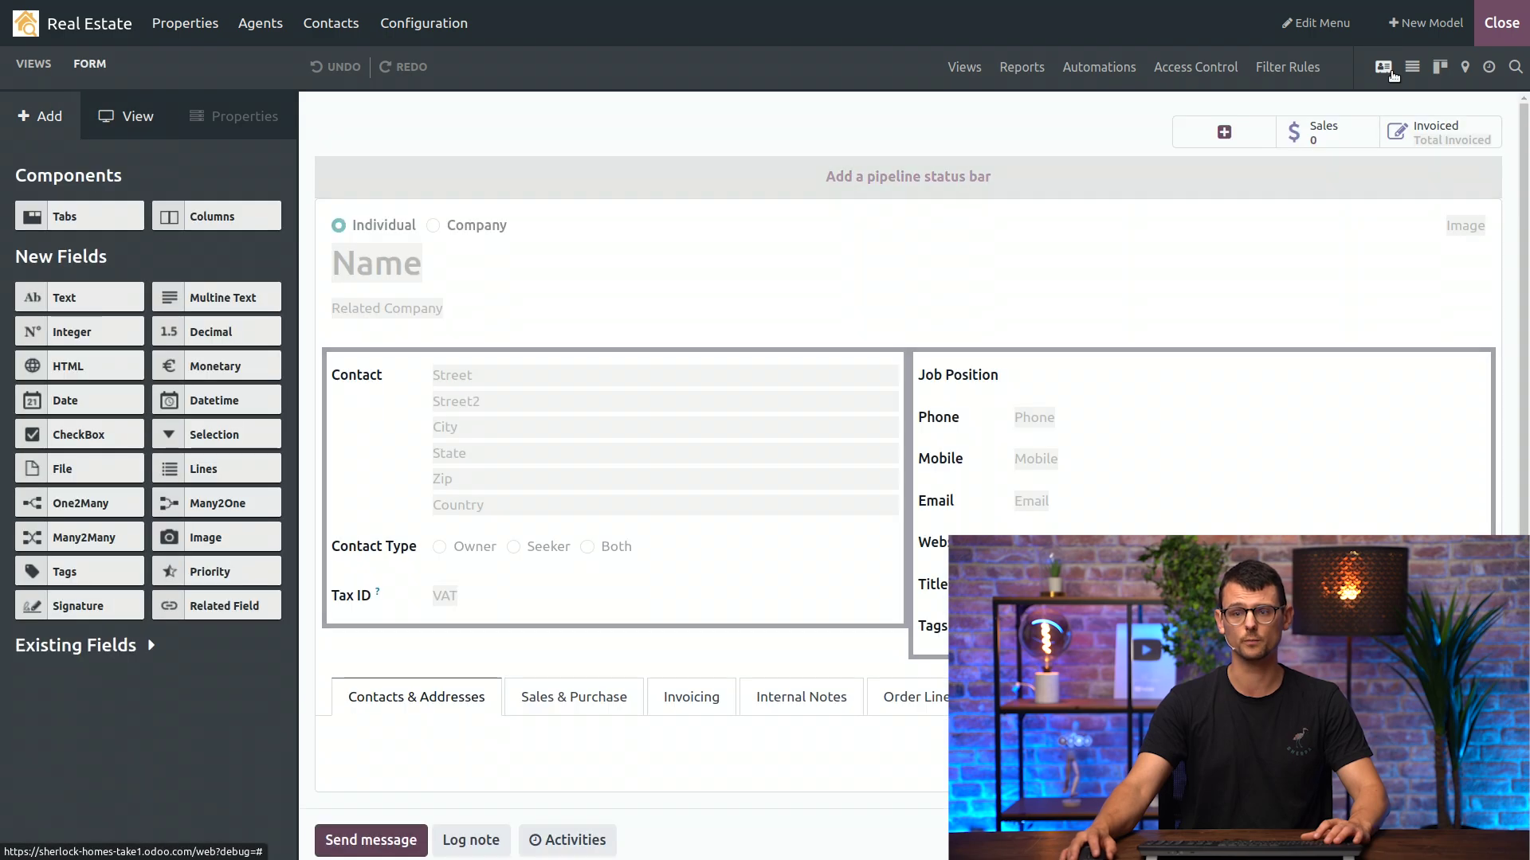
# - Add a 'Properties' smart button with a house icon, related through the Owner (Properties) field
pyautogui.click(1224, 132)
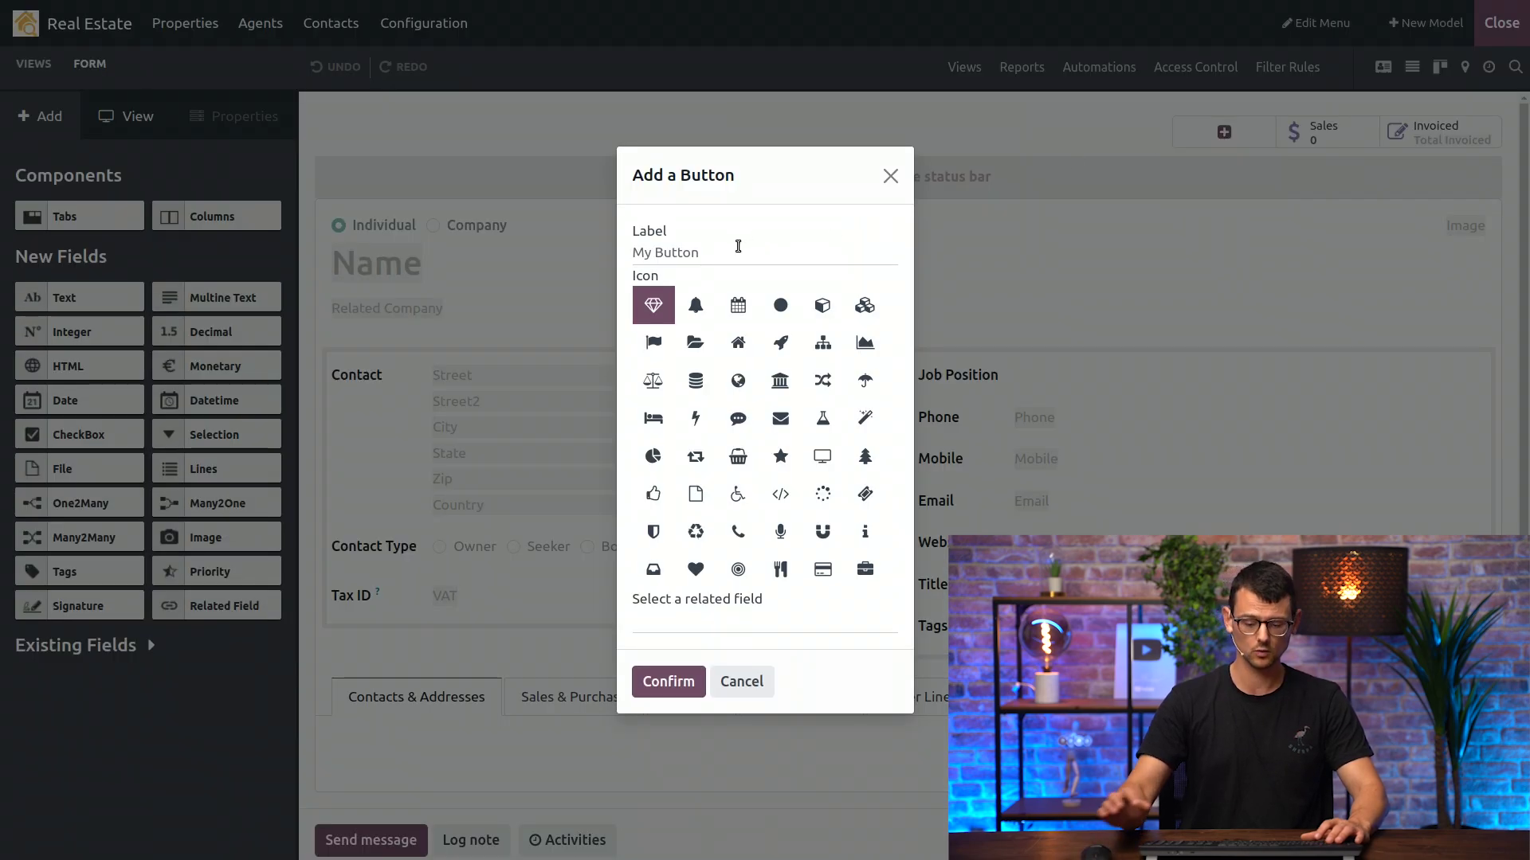
pyautogui.write('Properties')
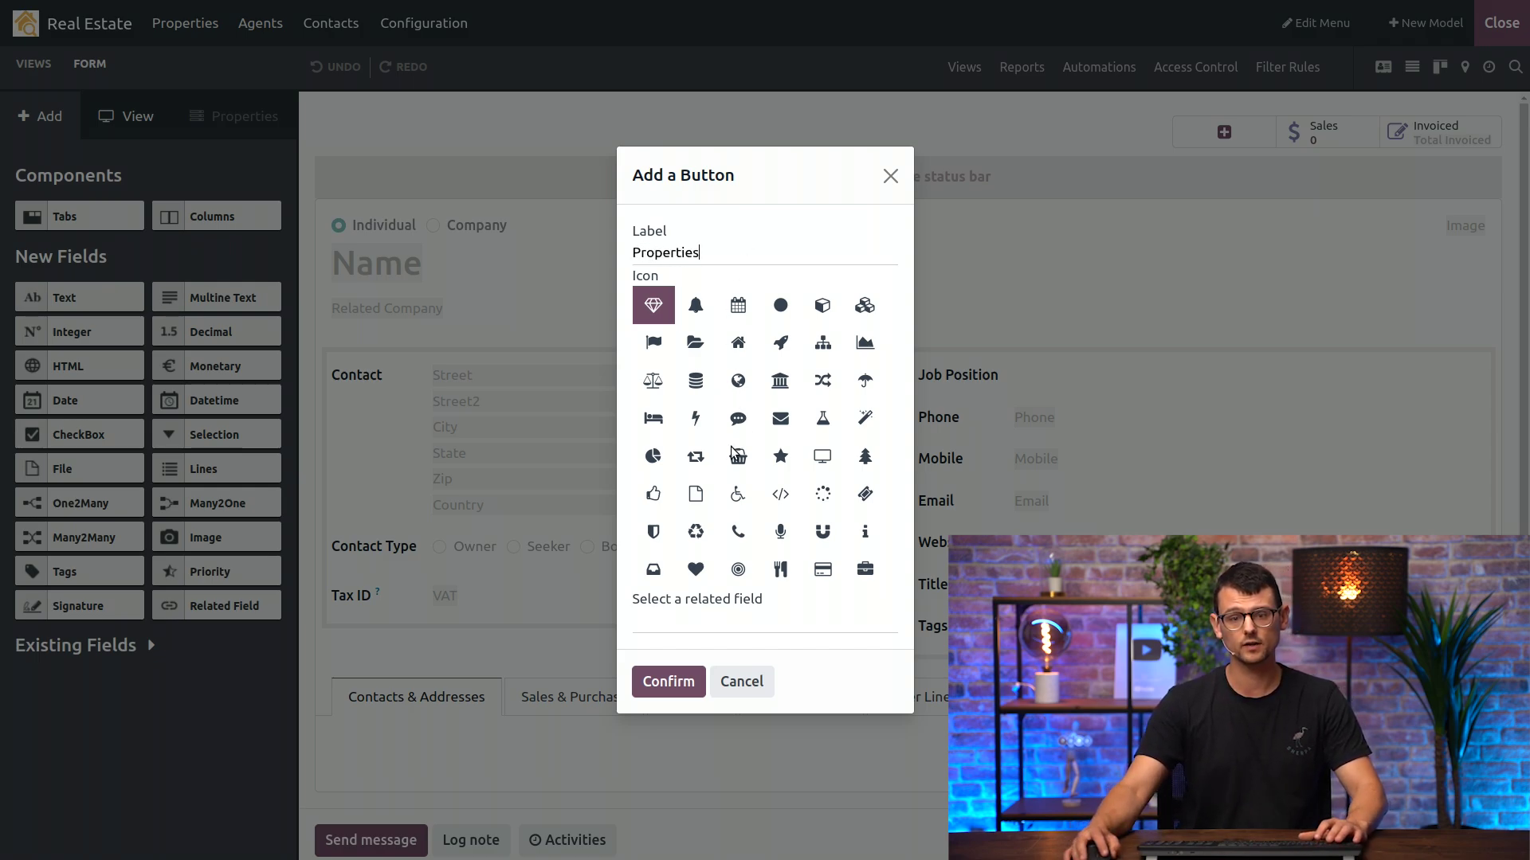
pyautogui.click(736, 351)
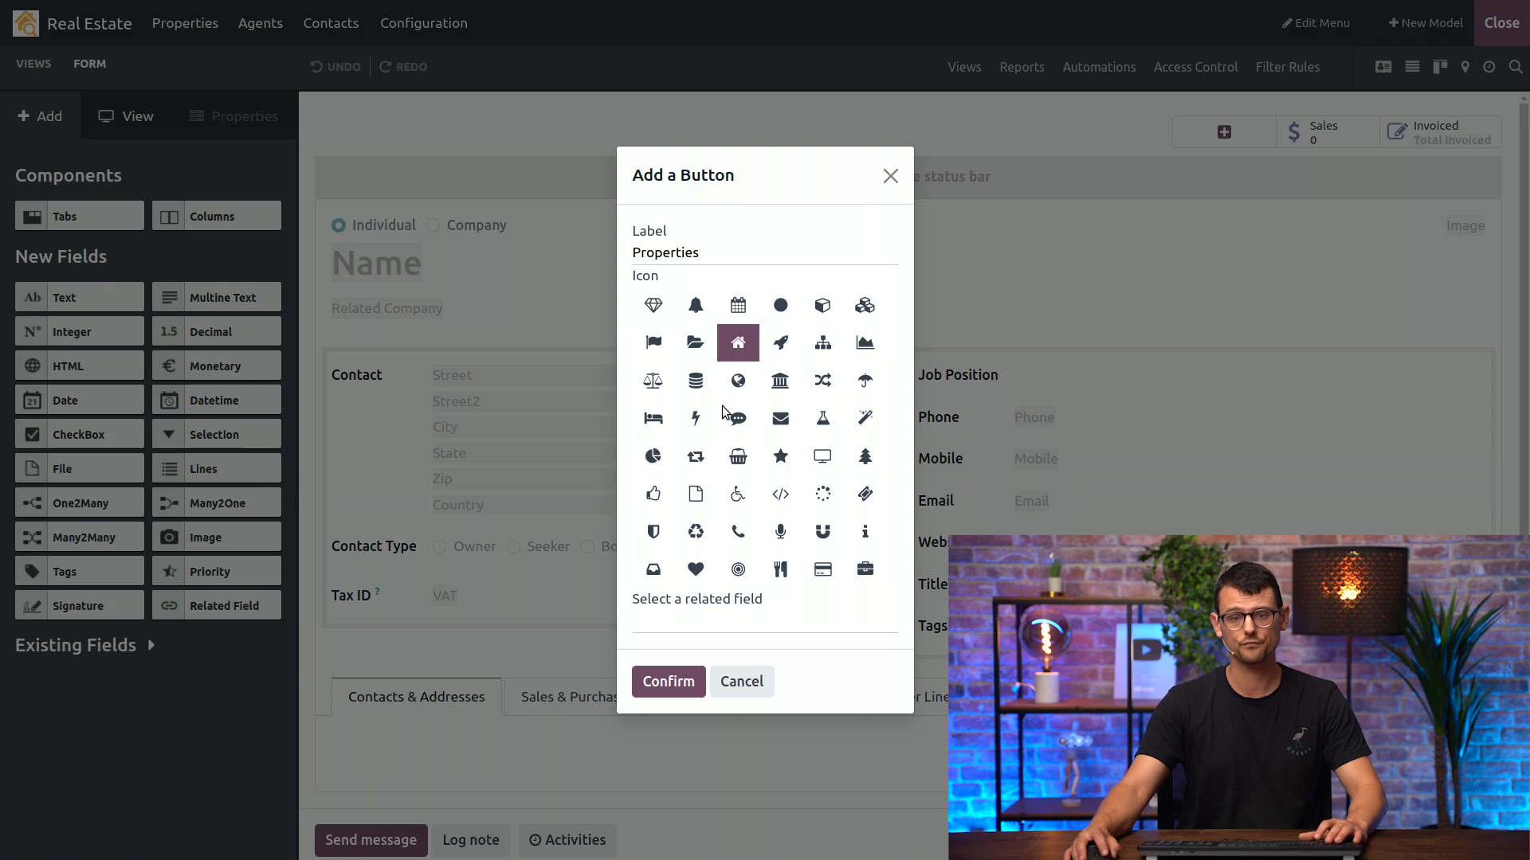
pyautogui.click(703, 620)
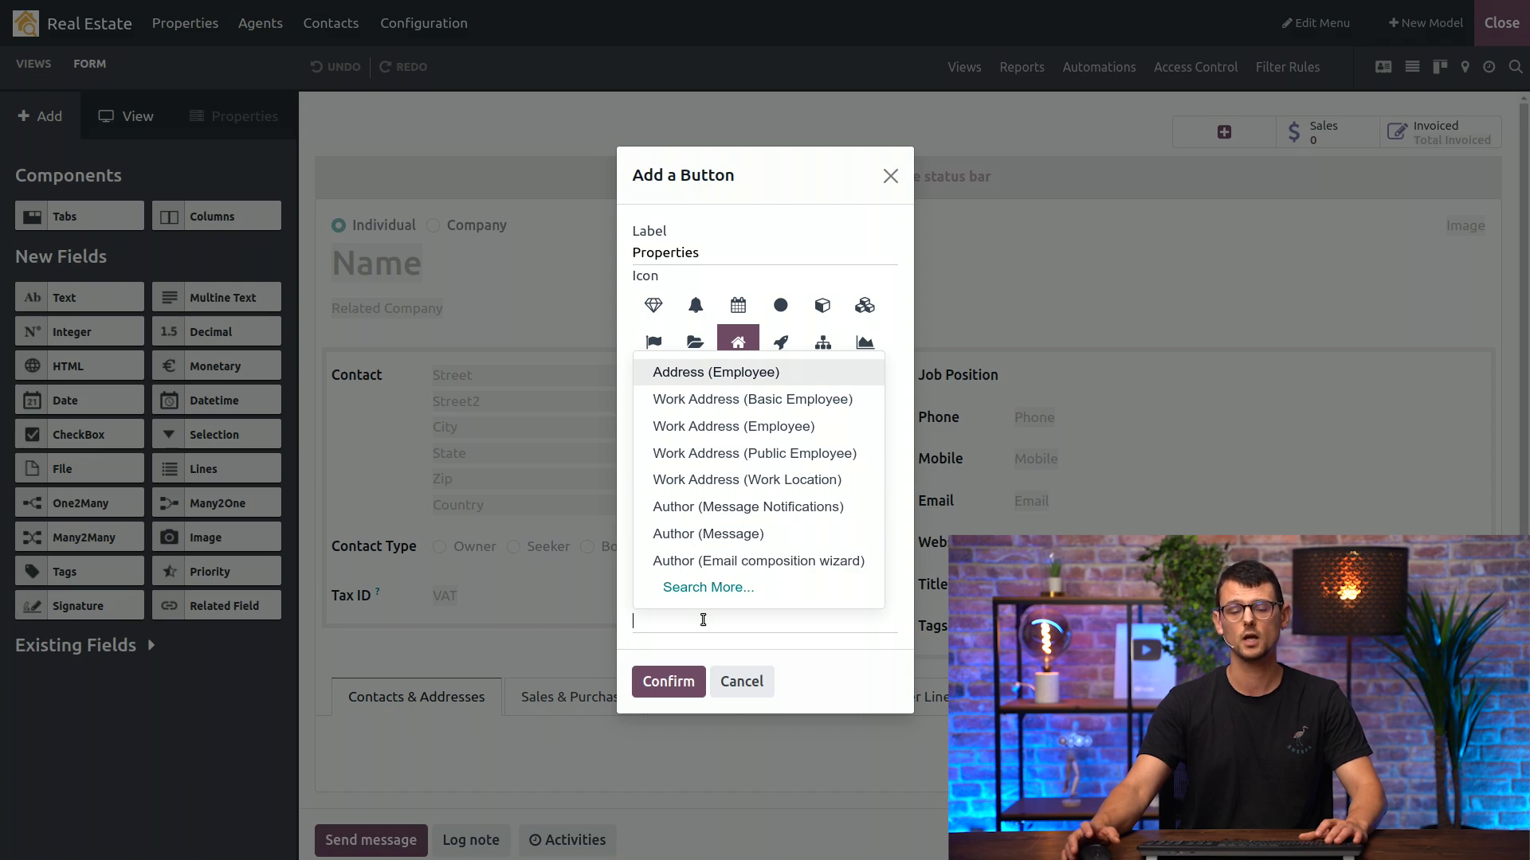
pyautogui.write('Owner')
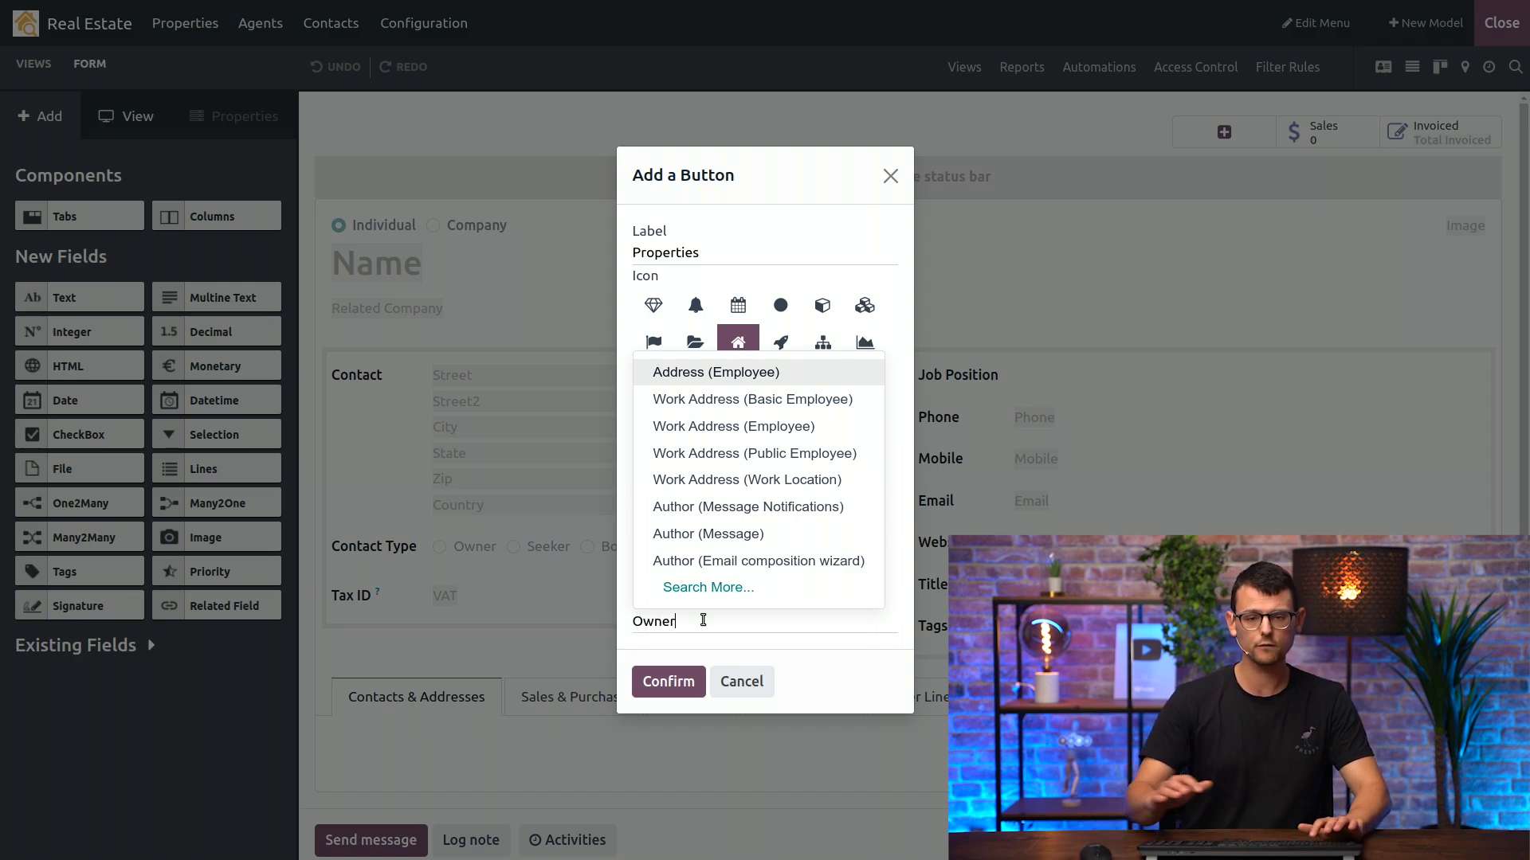
pyautogui.click(724, 789)
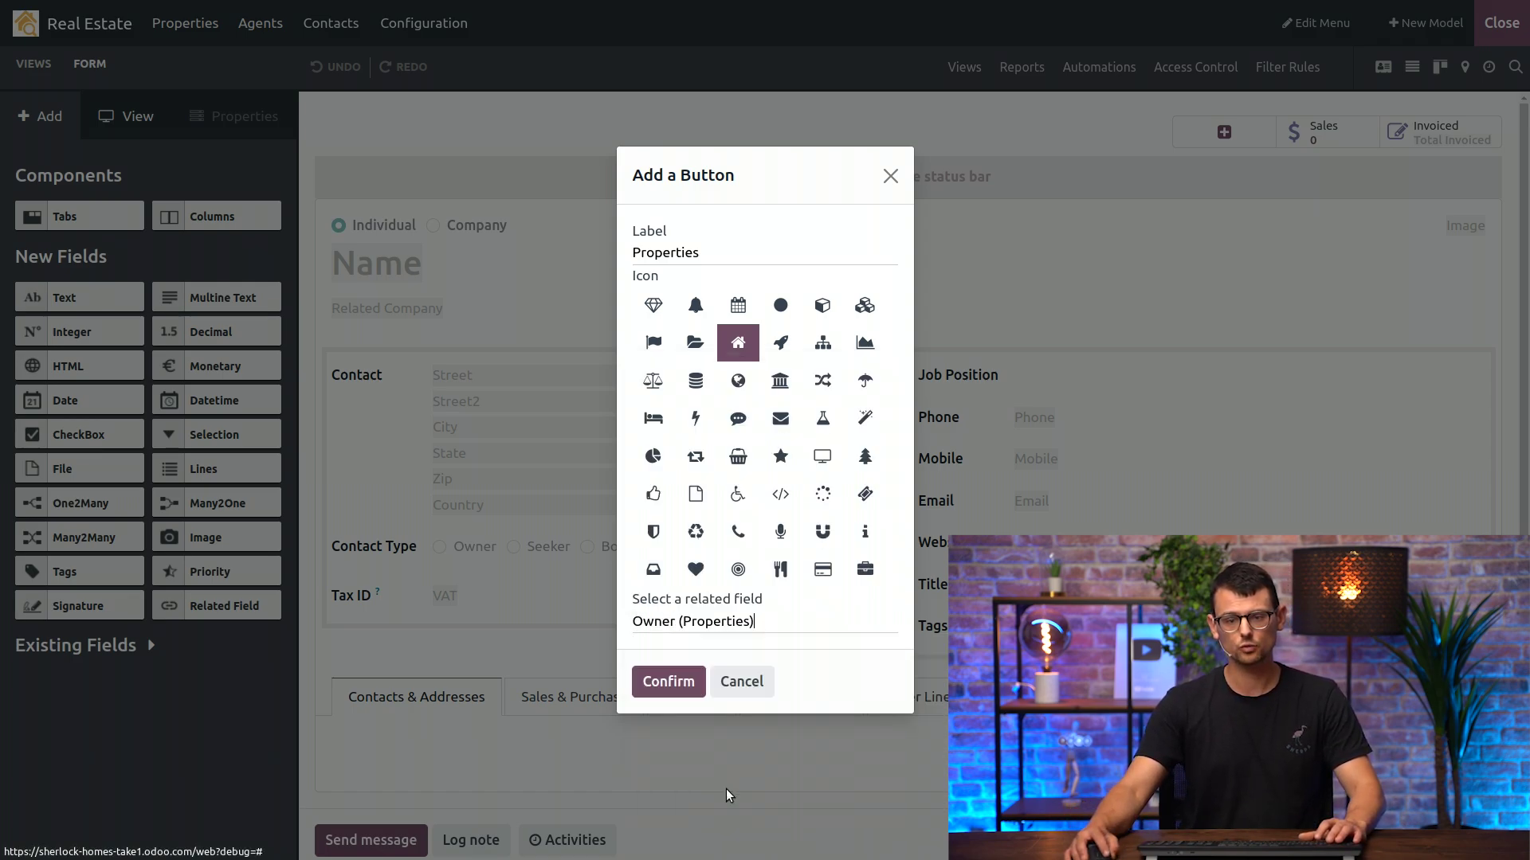
pyautogui.click(670, 683)
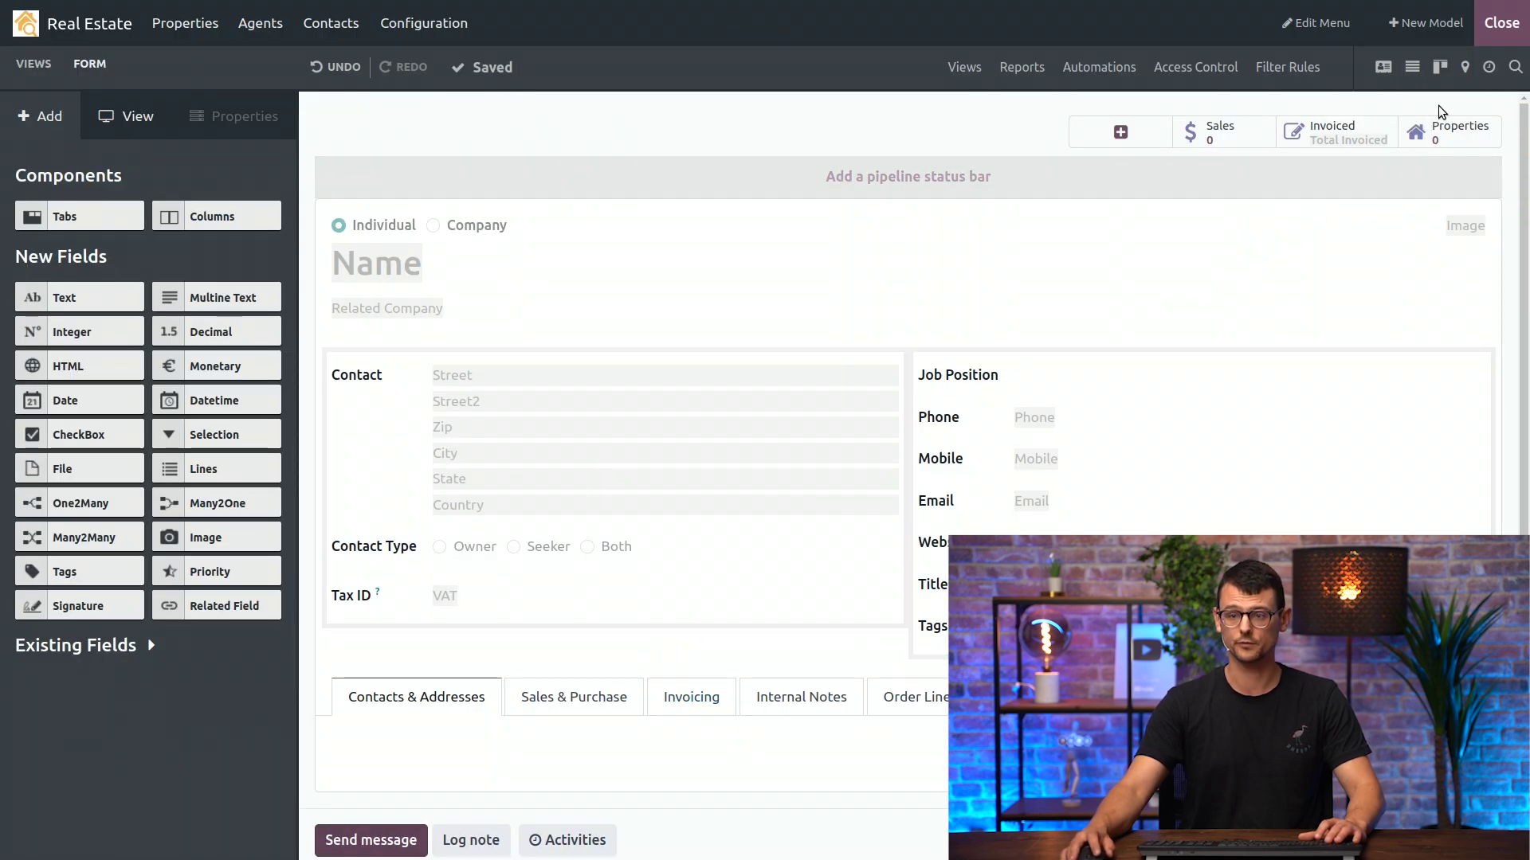
# - Close the Studio editor and view the Seekers contacts list
pyautogui.click(1502, 24)
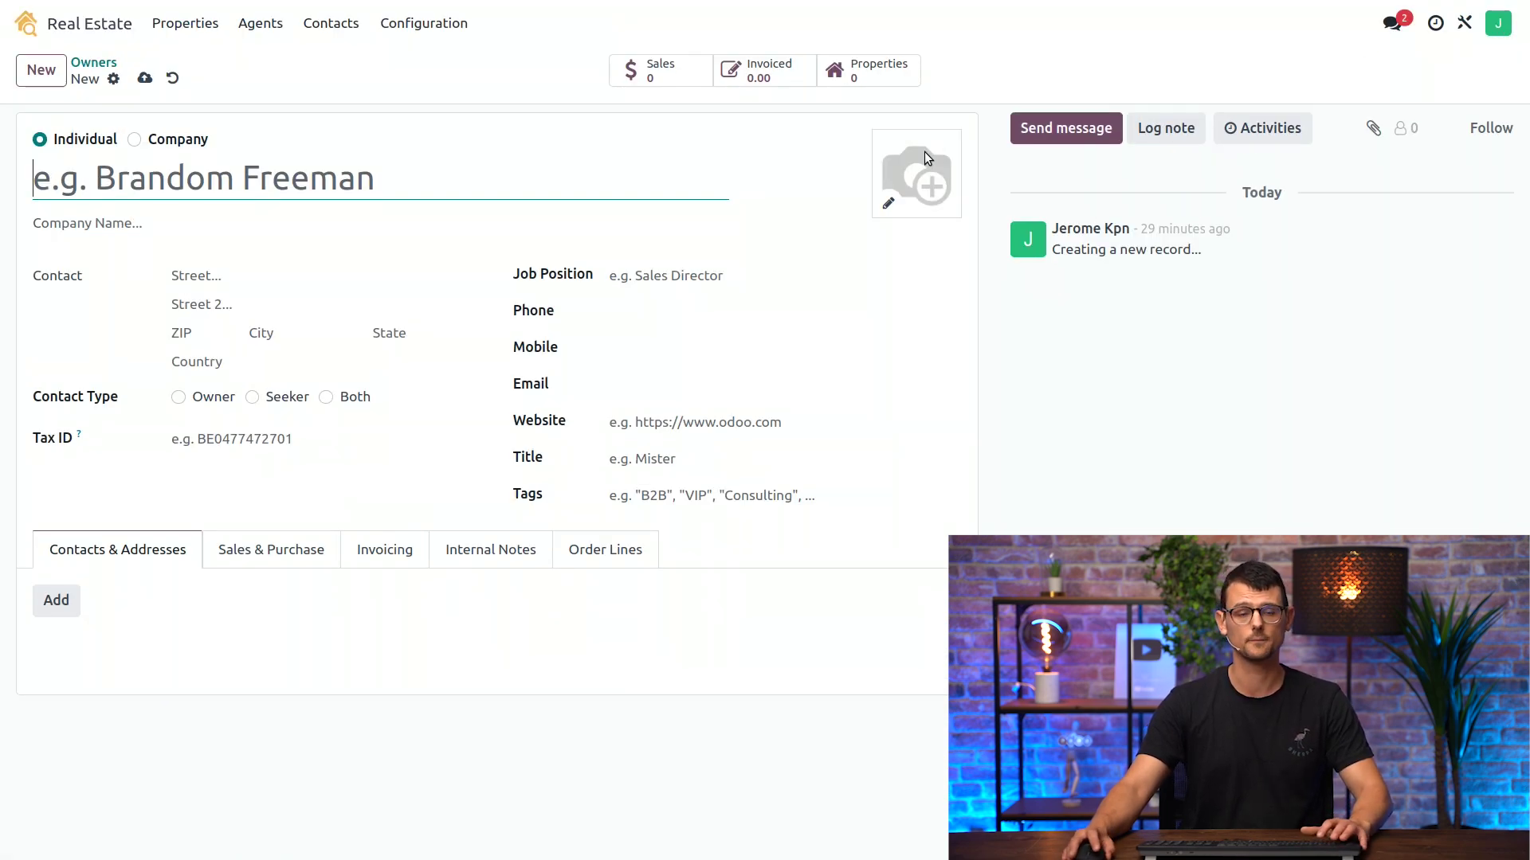
pyautogui.click(336, 27)
pyautogui.click(349, 62)
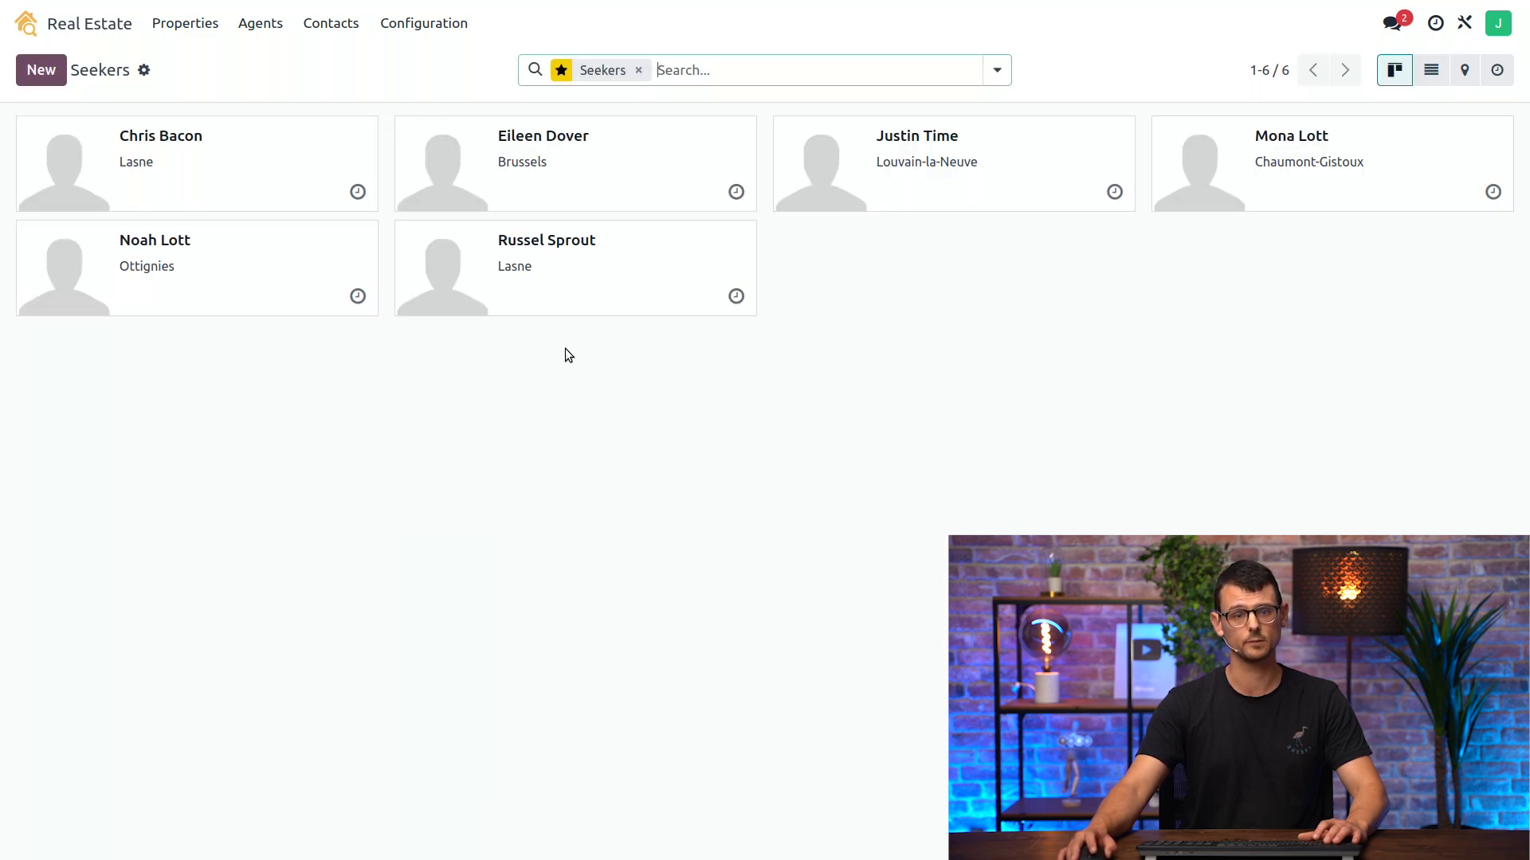
# - View the Owners list and open an owner's record showing 2 properties
pyautogui.click(344, 25)
pyautogui.click(353, 88)
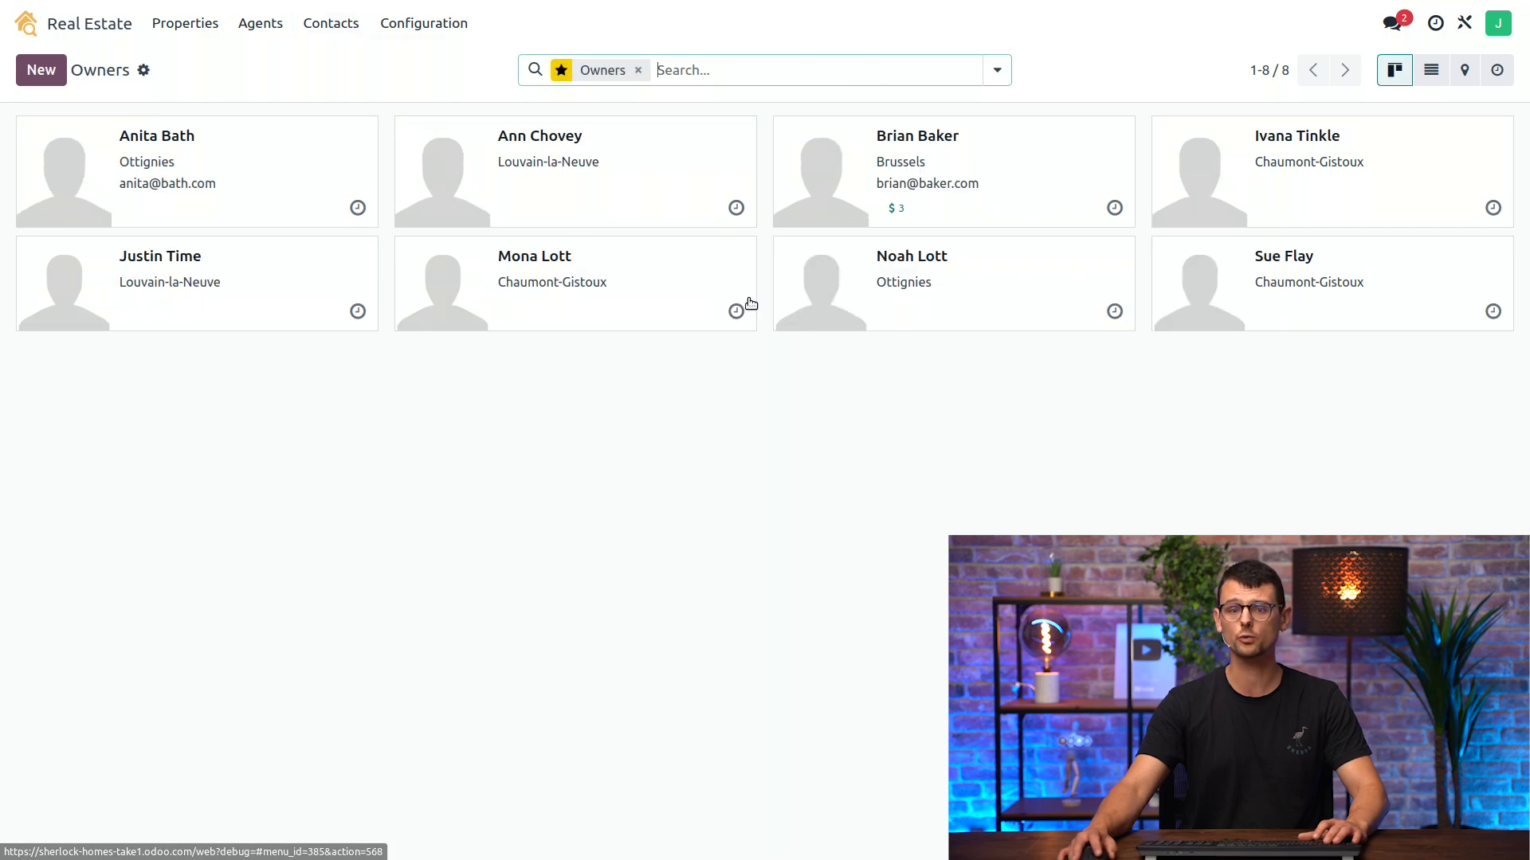
pyautogui.click(1007, 164)
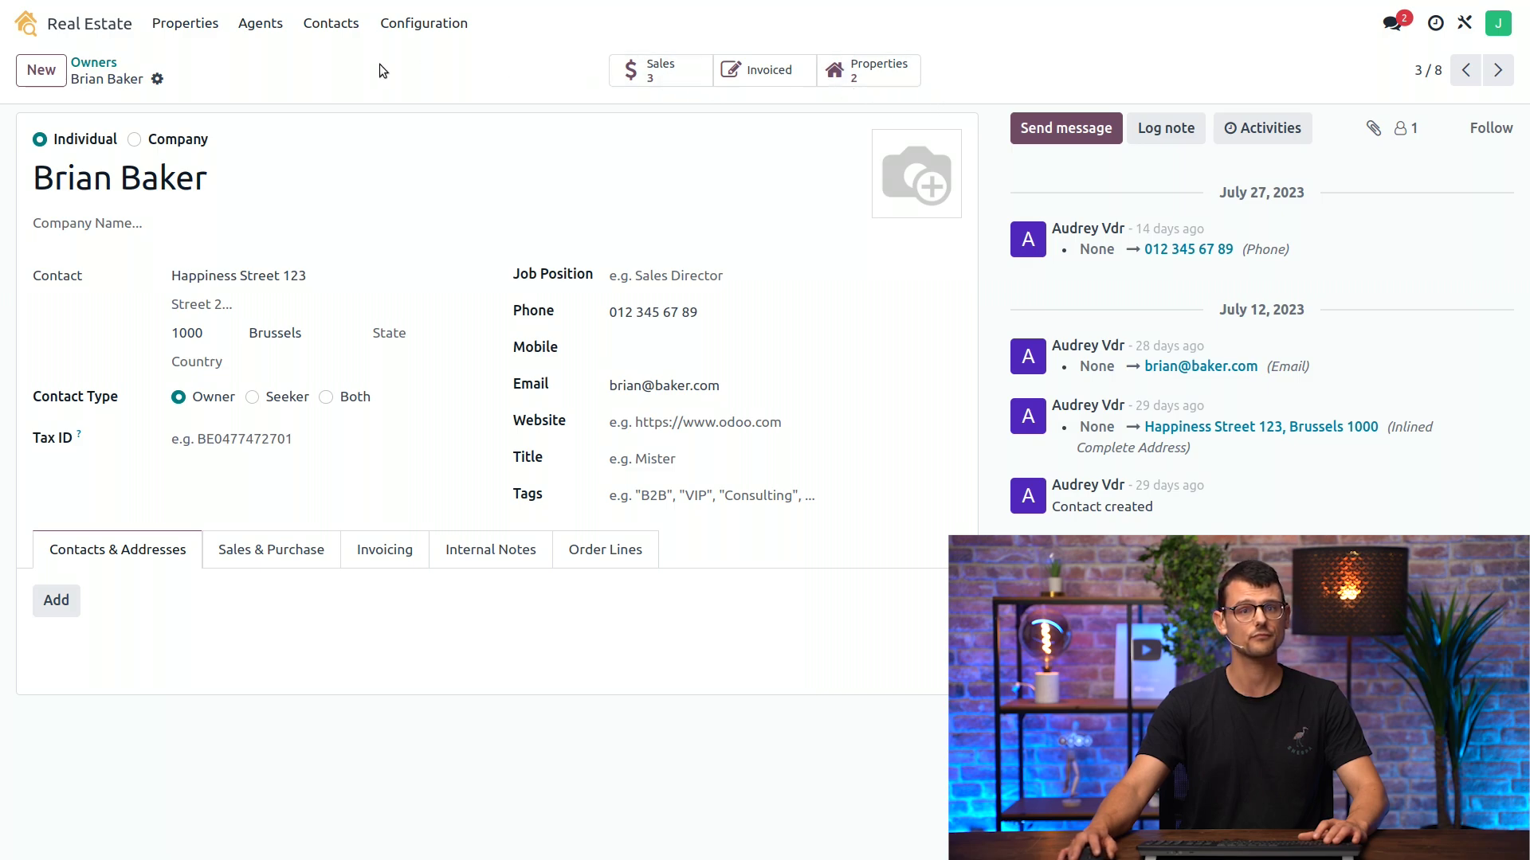
# - Filter properties to For Rent, then start a new property and check its Owner choices
pyautogui.click(191, 26)
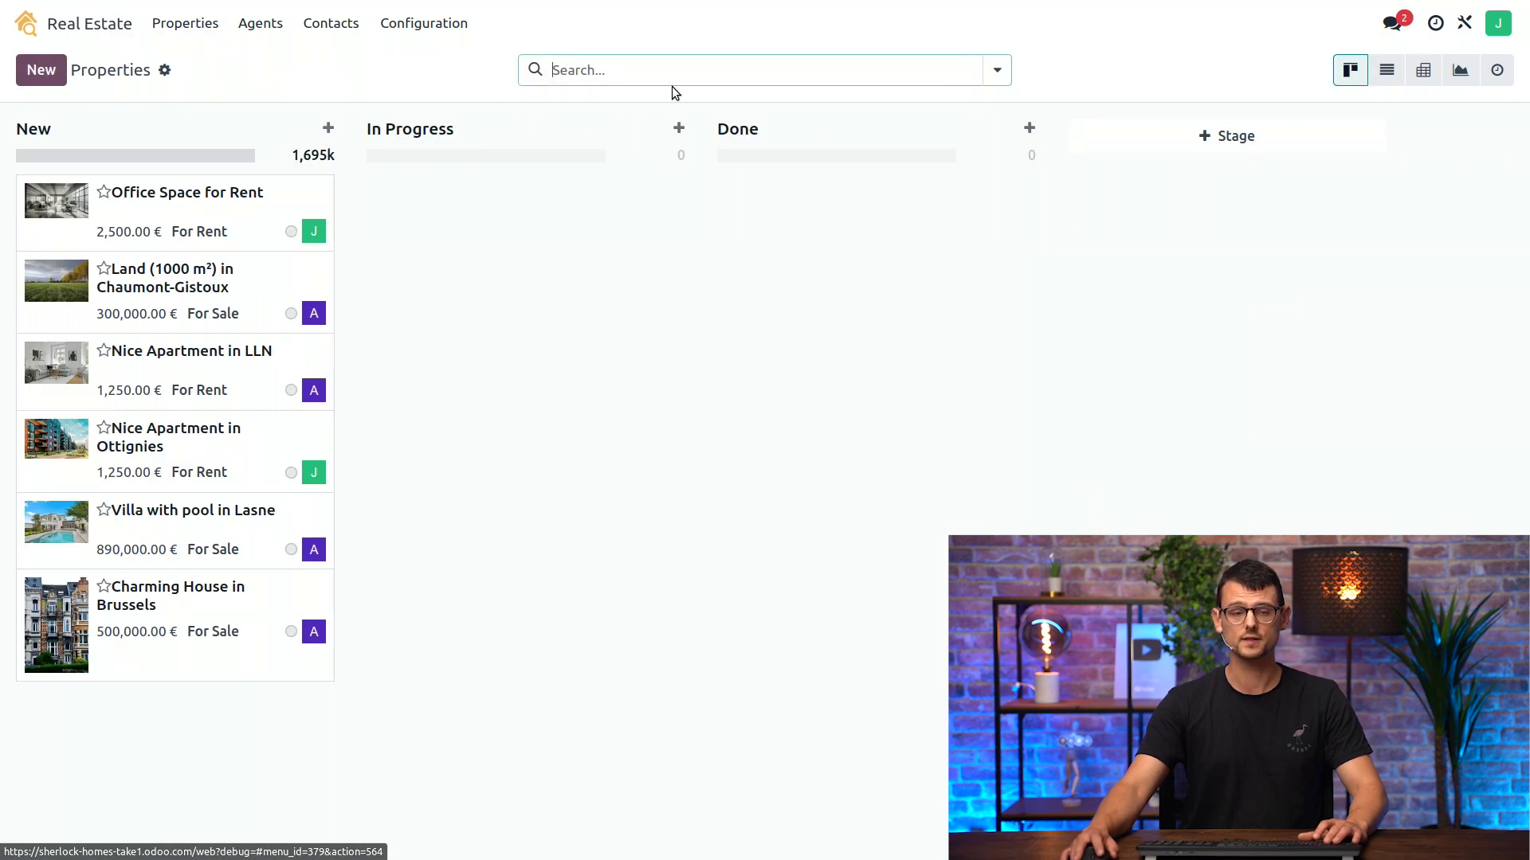
pyautogui.click(996, 70)
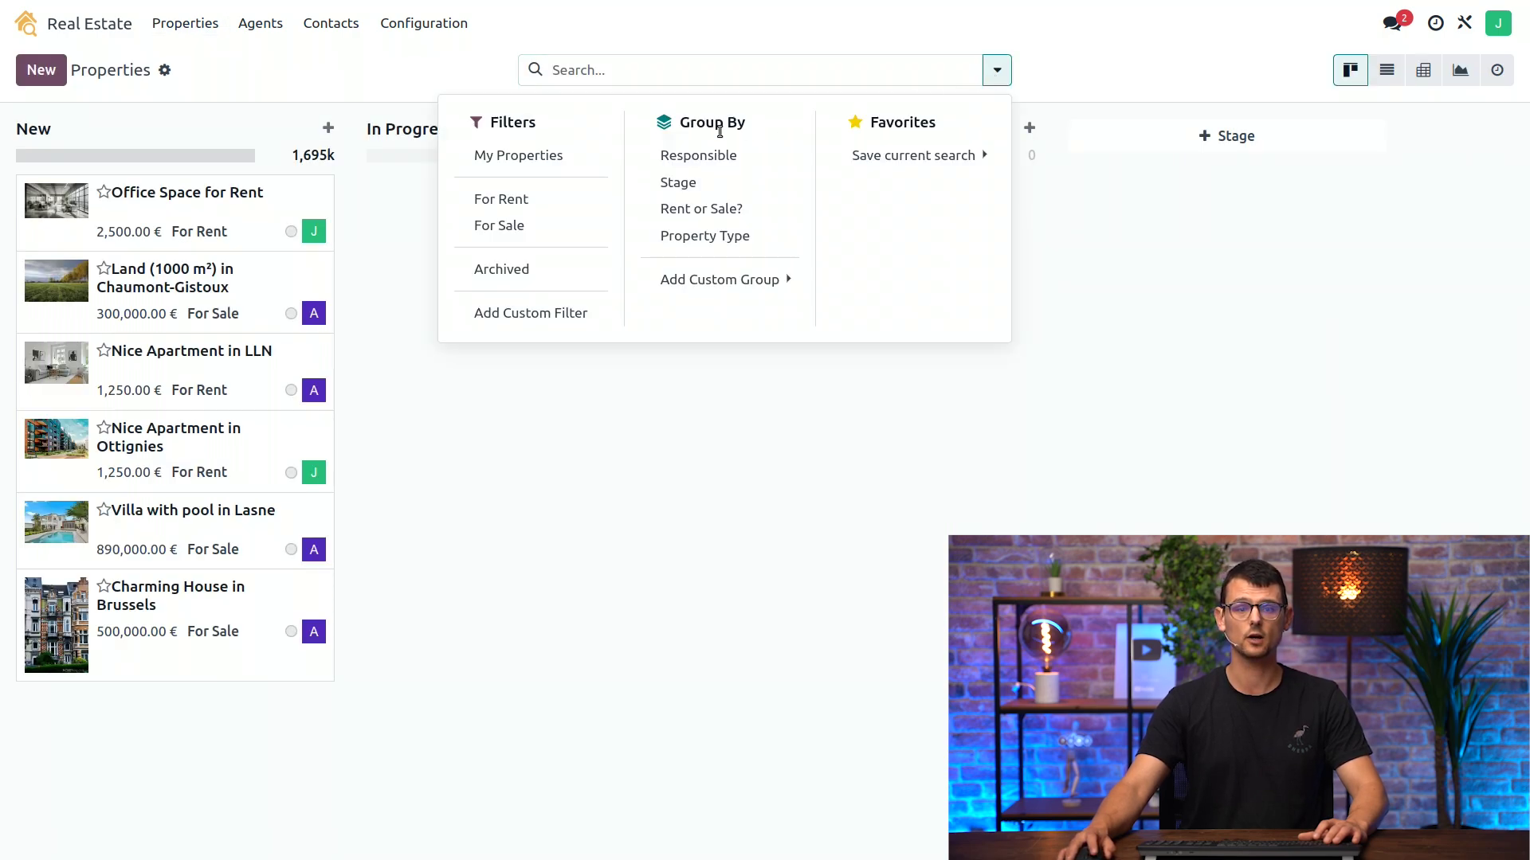
pyautogui.click(546, 200)
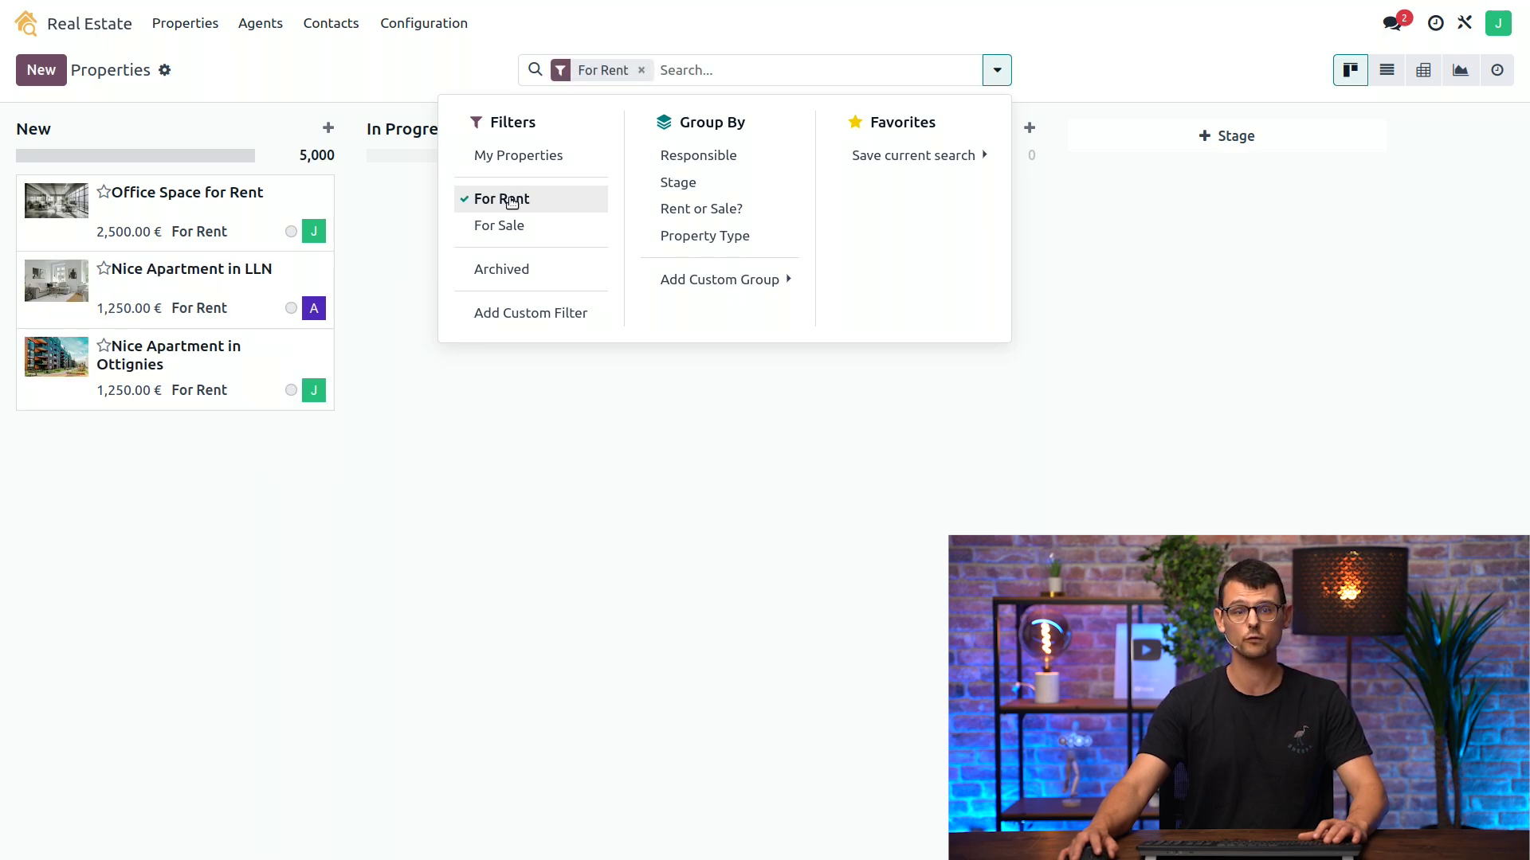
pyautogui.click(42, 70)
pyautogui.click(583, 205)
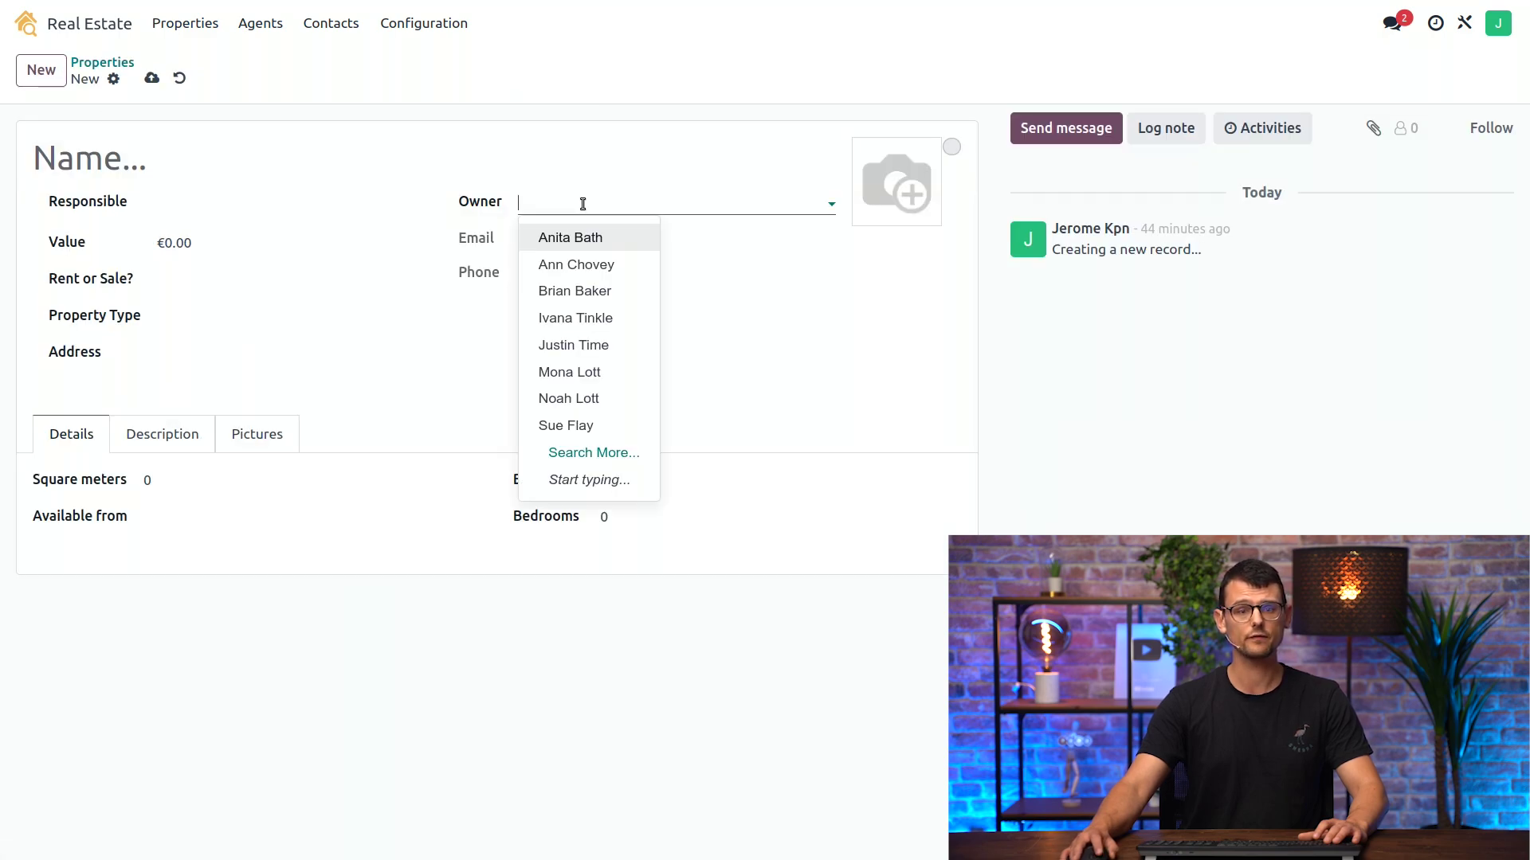